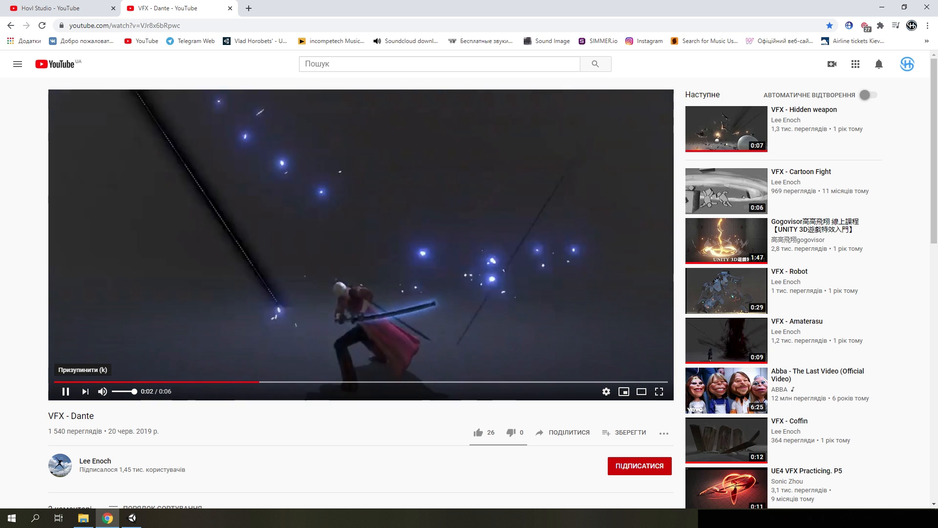
# Review the VFX - Dante reference video and open the sword slash tutorial video on the Hovl Studio channel
pyautogui.click(65, 391)
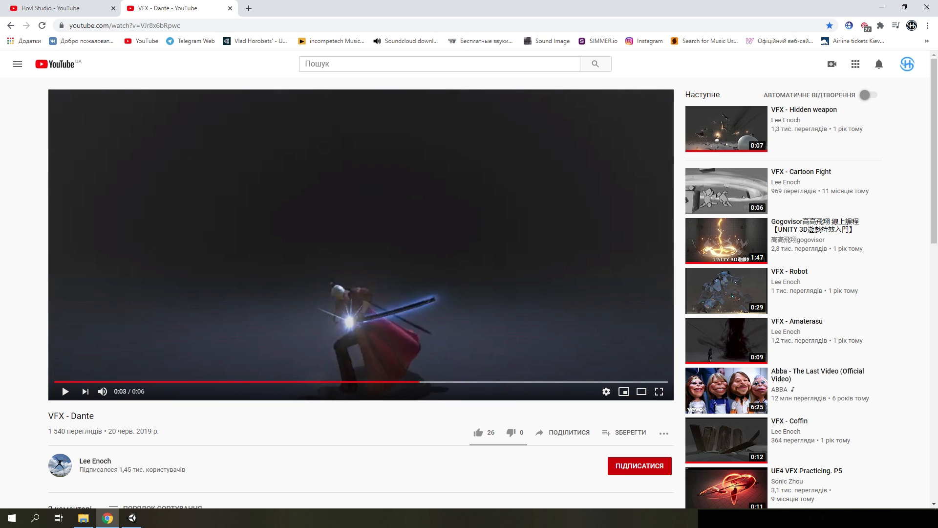
pyautogui.press('space')
pyautogui.hotkey('alt', 'Tab')
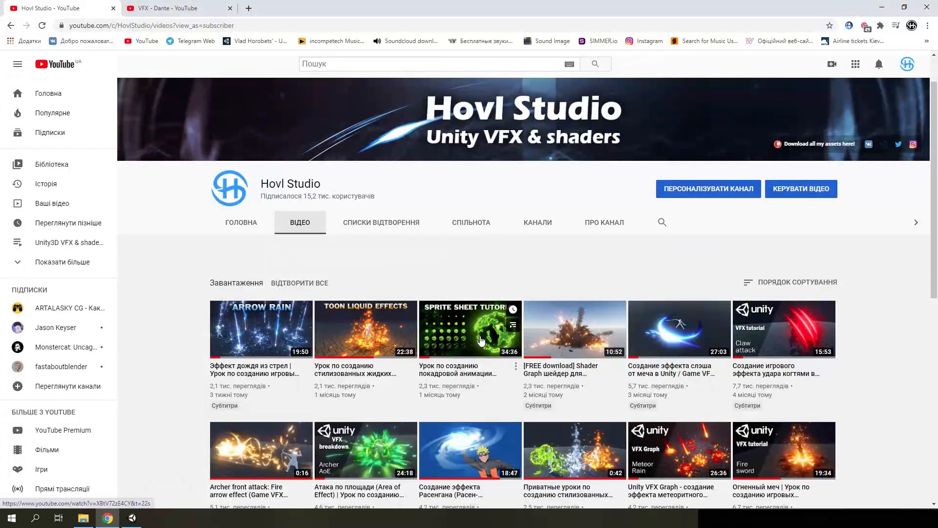
pyautogui.click(677, 331)
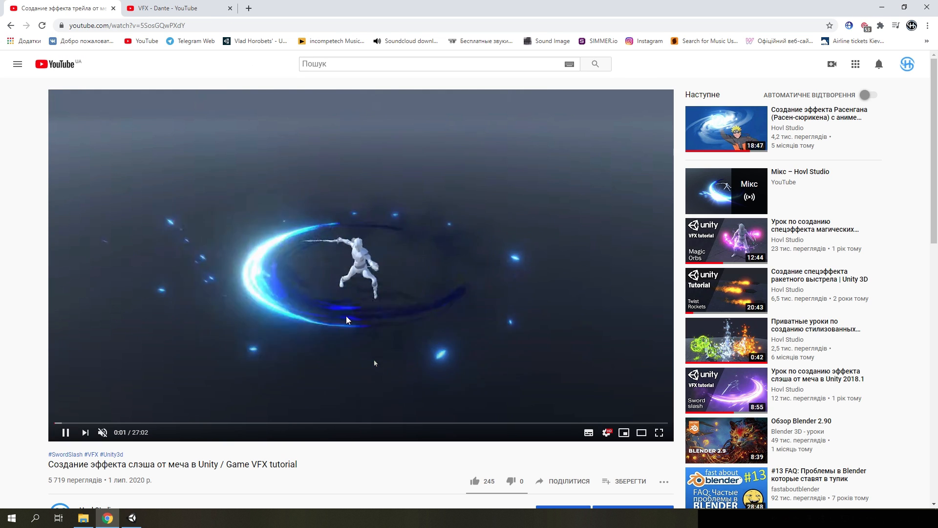
# Switch to Unity and play the finished Iaido particle effect in the scene
pyautogui.click(132, 517)
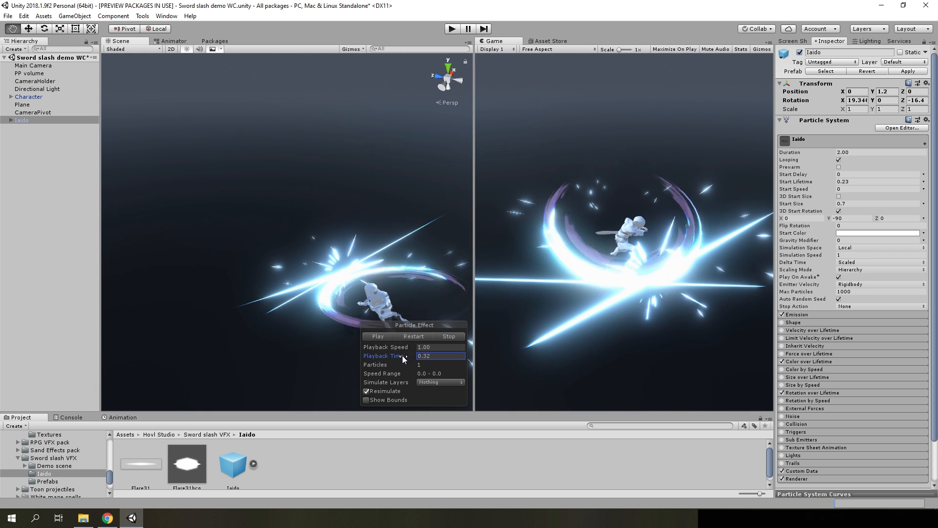
pyautogui.click(386, 336)
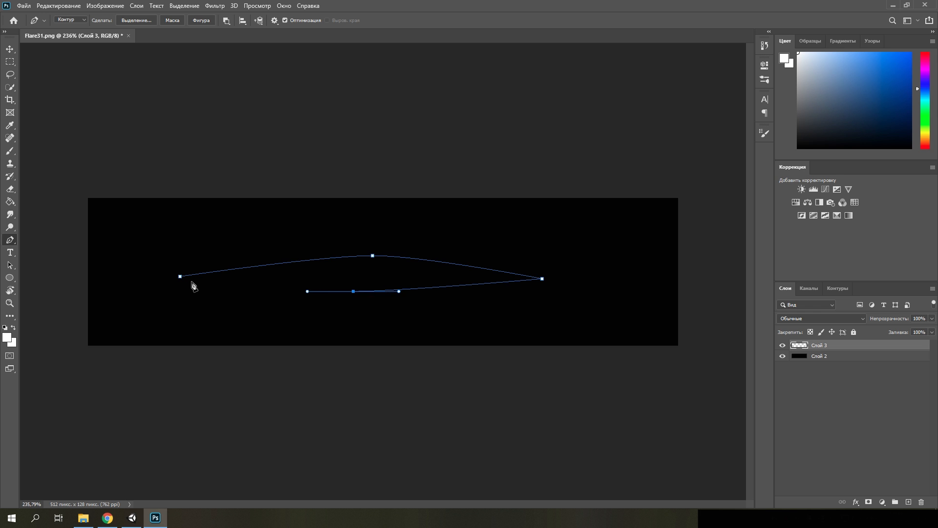
# Convert the closed spindle-shaped path to a selection and fill it with white on layer Слой 3
pyautogui.rightClick(364, 282)
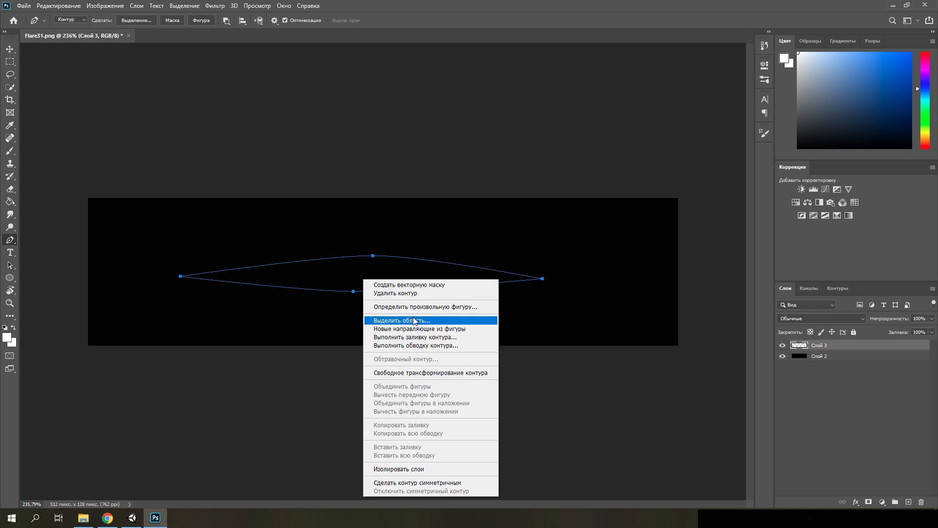
pyautogui.click(418, 321)
pyautogui.click(536, 140)
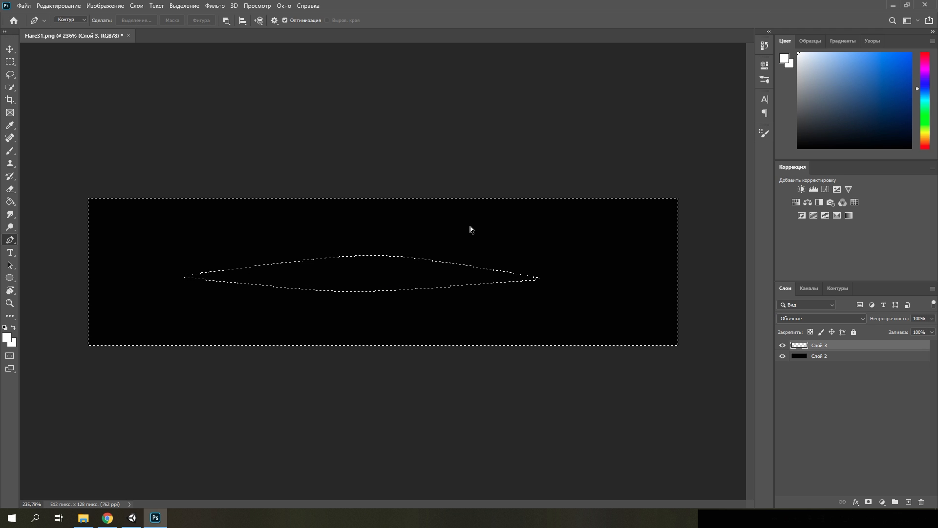
pyautogui.click(9, 201)
pyautogui.click(341, 275)
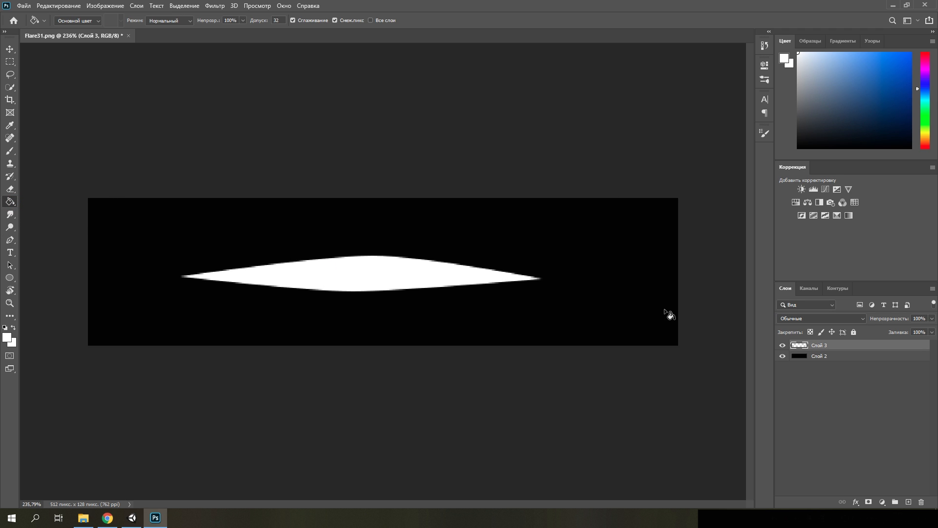
# Apply a Motion Blur to the white flare shape at angle 0° with a distance of 89 pixels
pyautogui.click(215, 6)
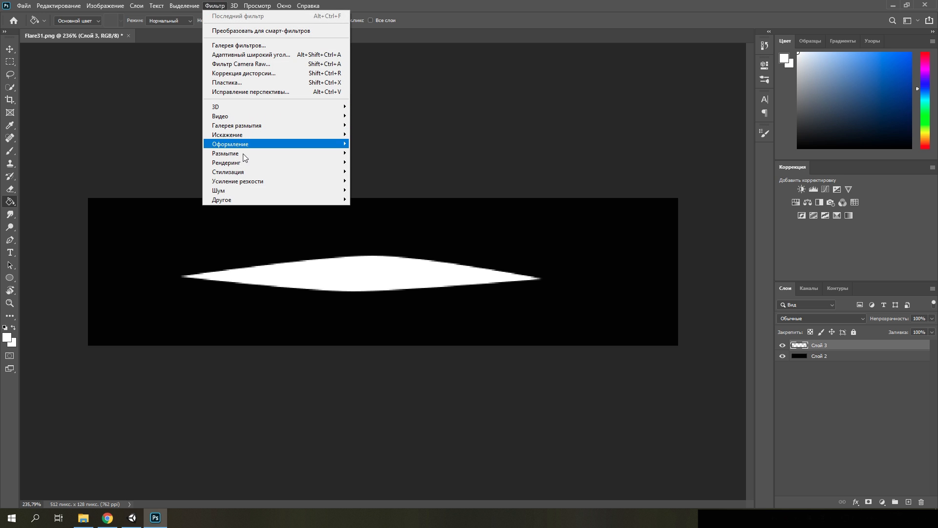
pyautogui.moveTo(238, 154)
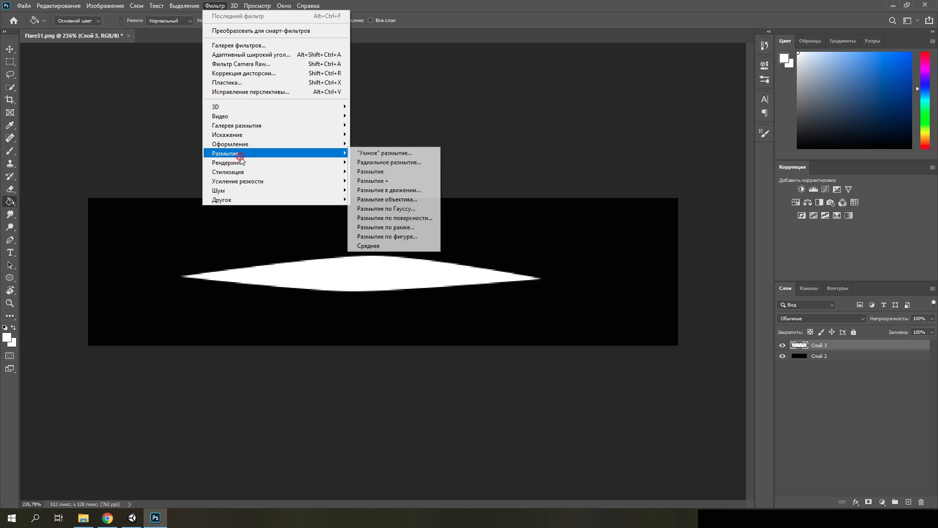
pyautogui.click(393, 190)
pyautogui.moveTo(416, 271); pyautogui.dragTo(420, 271)
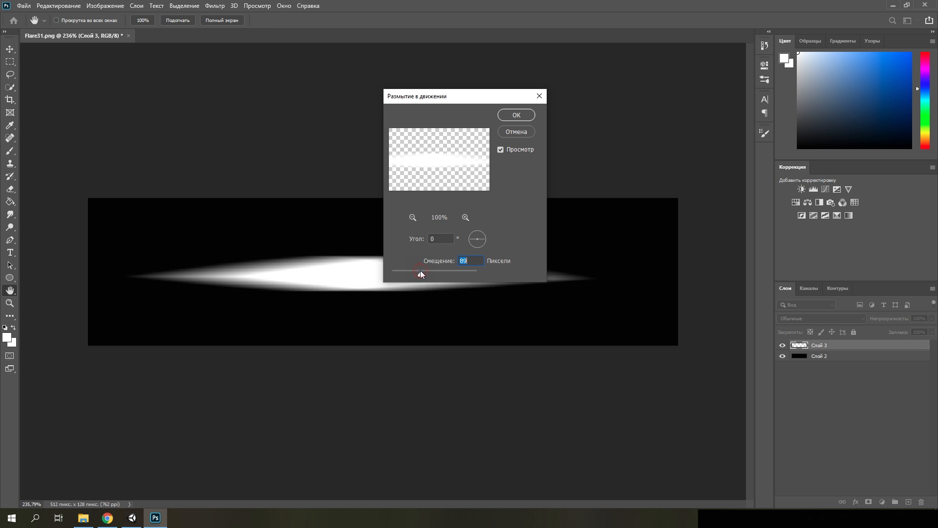
pyautogui.click(514, 116)
# Move the blurred flare with Free Transform to the centre of the canvas
pyautogui.hotkey('ctrl', 't')
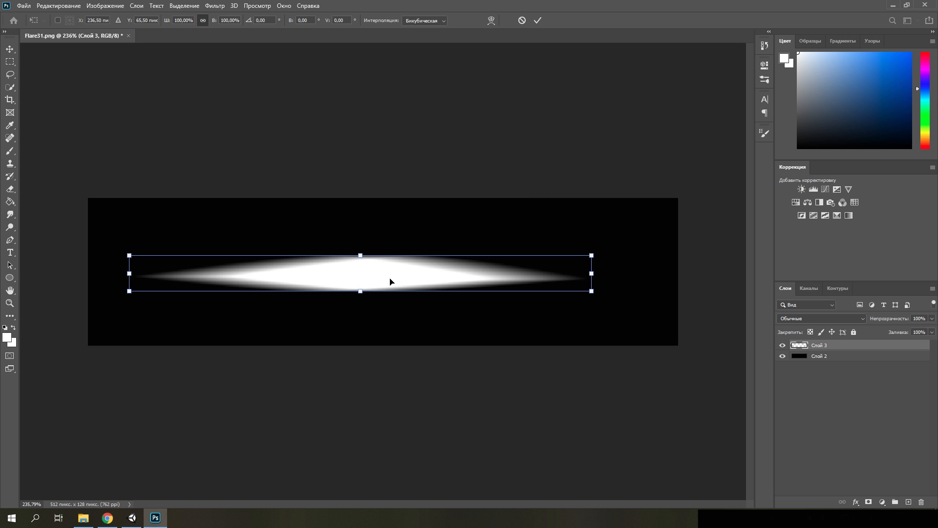
pyautogui.moveTo(390, 279); pyautogui.dragTo(409, 275)
pyautogui.press('Return')
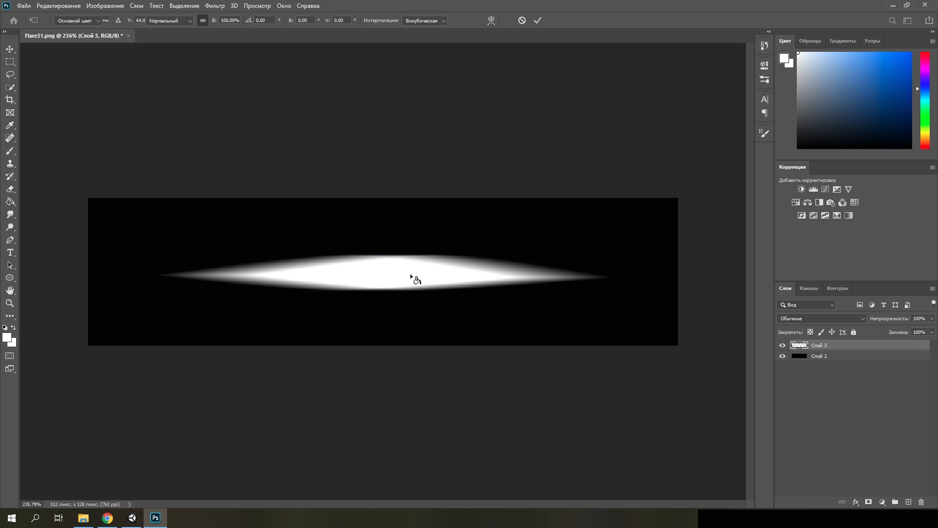
# Add a white Outer Glow layer style at 100% opacity to the flare, with a reduced glow size and range
pyautogui.doubleClick(802, 347)
pyautogui.click(535, 315)
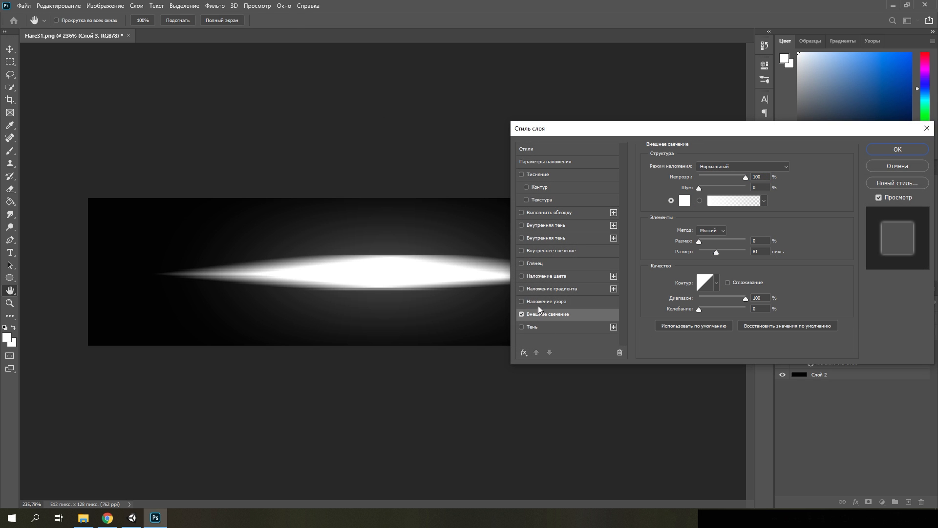
pyautogui.moveTo(739, 296); pyautogui.dragTo(736, 297)
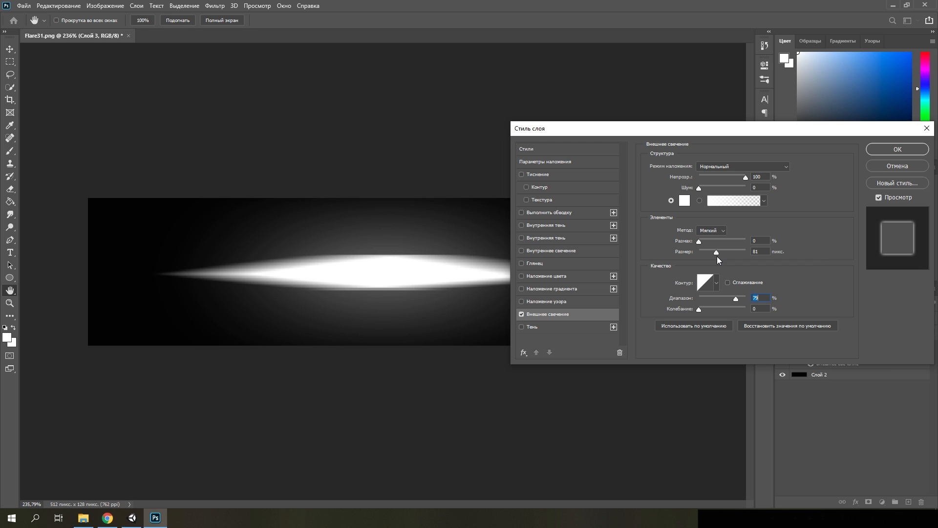
pyautogui.moveTo(716, 254); pyautogui.dragTo(705, 252)
pyautogui.moveTo(736, 298); pyautogui.dragTo(740, 297)
pyautogui.moveTo(703, 255); pyautogui.dragTo(706, 253)
pyautogui.click(879, 154)
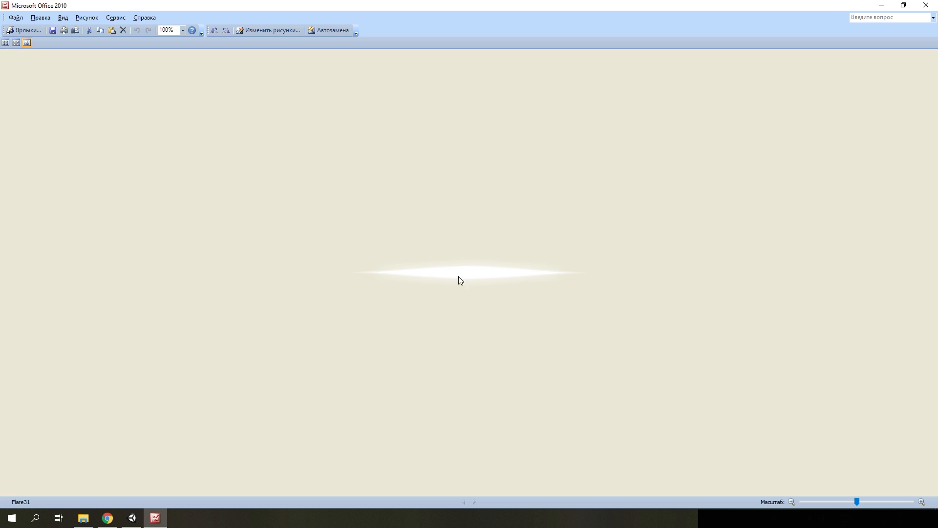
# Close the Flare31 image preview, inspect the duplicate Iaido (1) effect beside the character and delete it
pyautogui.click(926, 5)
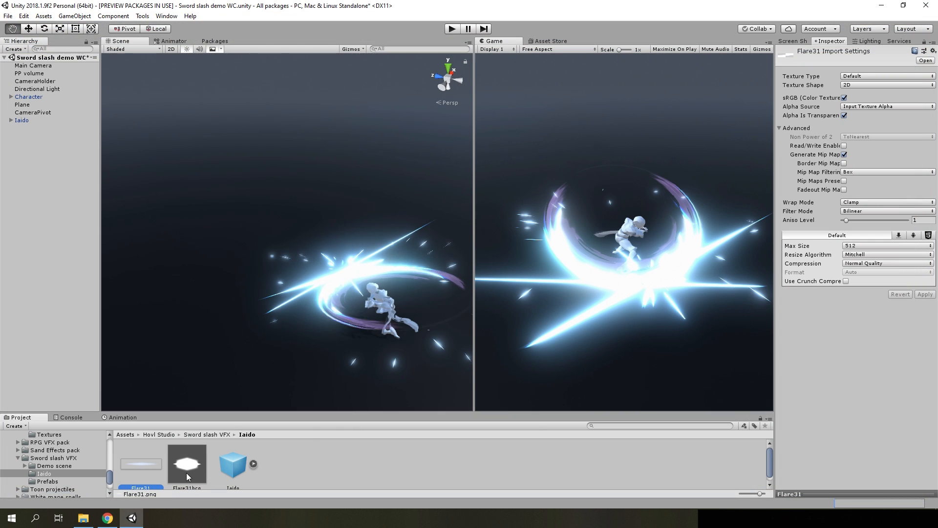
pyautogui.scroll(-1, 191, 469)
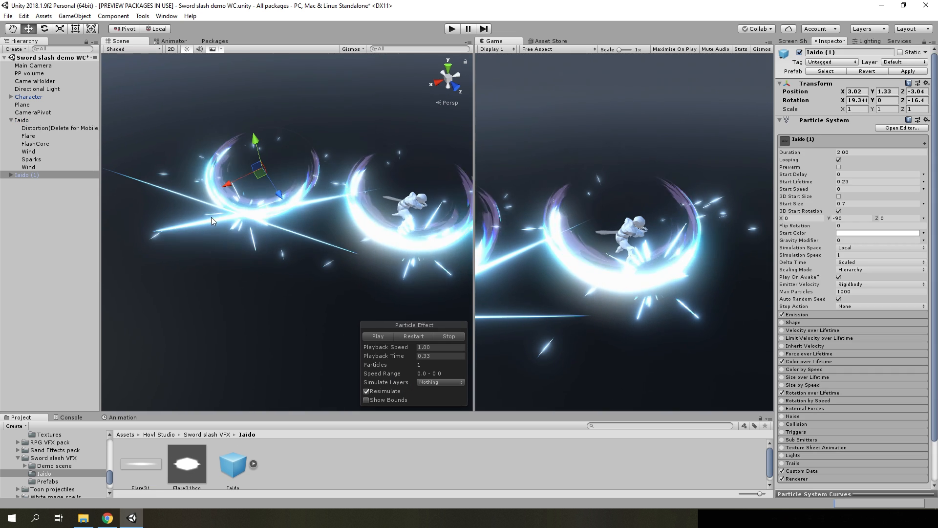
pyautogui.click(407, 338)
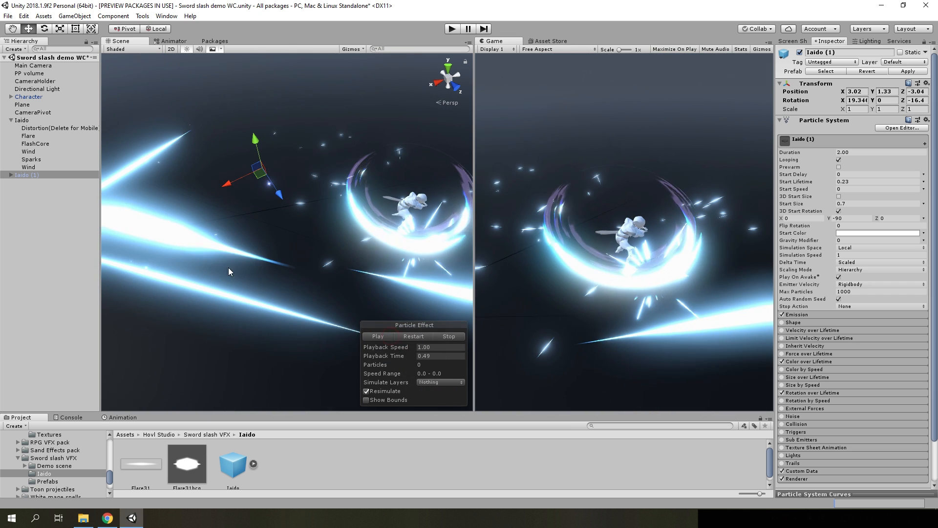
pyautogui.press('Delete')
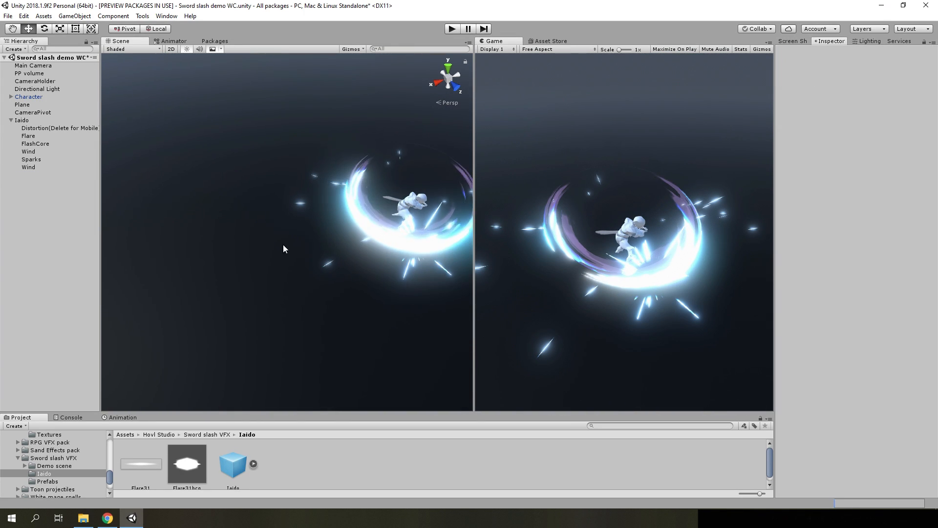
# Add a child Particle System under Iaido and move it away from the character to X -2.54
pyautogui.rightClick(33, 119)
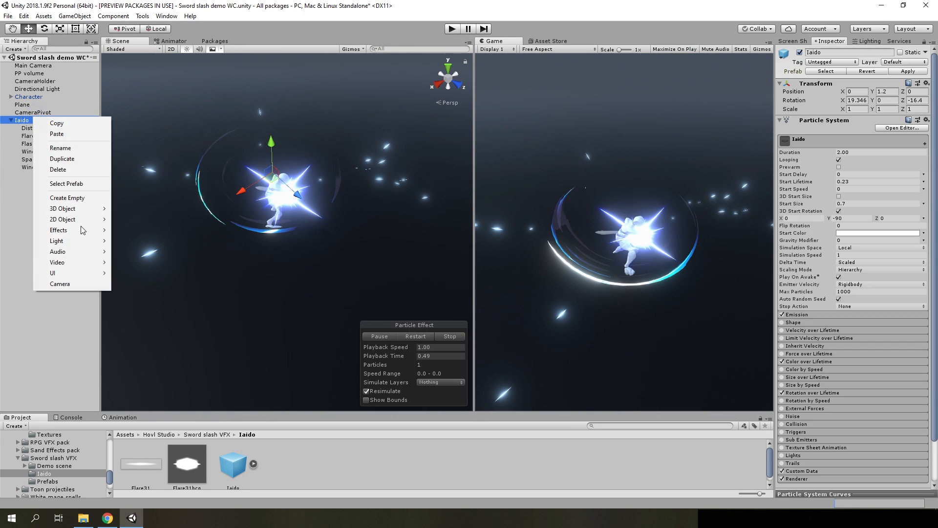
pyautogui.moveTo(73, 230)
pyautogui.click(158, 231)
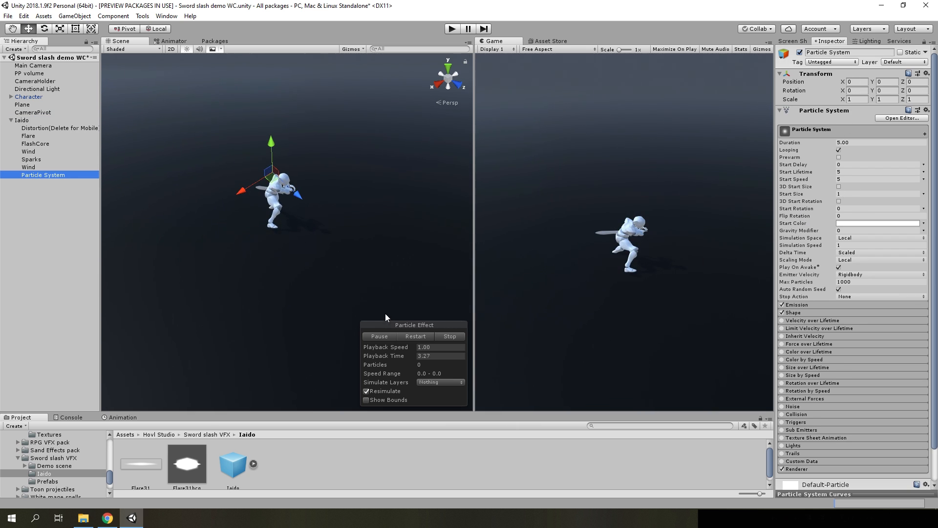
pyautogui.click(401, 336)
pyautogui.click(391, 337)
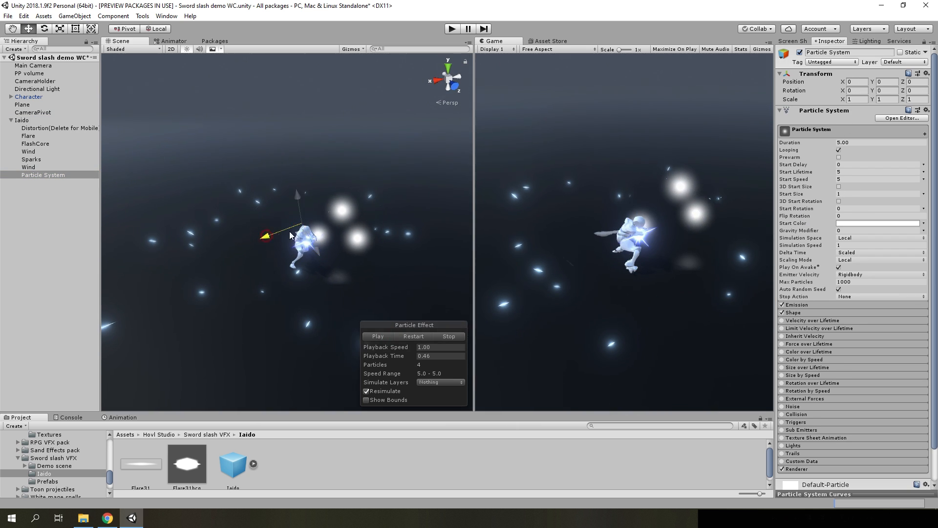
pyautogui.moveTo(289, 233); pyautogui.dragTo(376, 177)
pyautogui.press('f')
# Set the new system's emission Rate over Time to 0 and add a burst with a count of 1
pyautogui.click(802, 305)
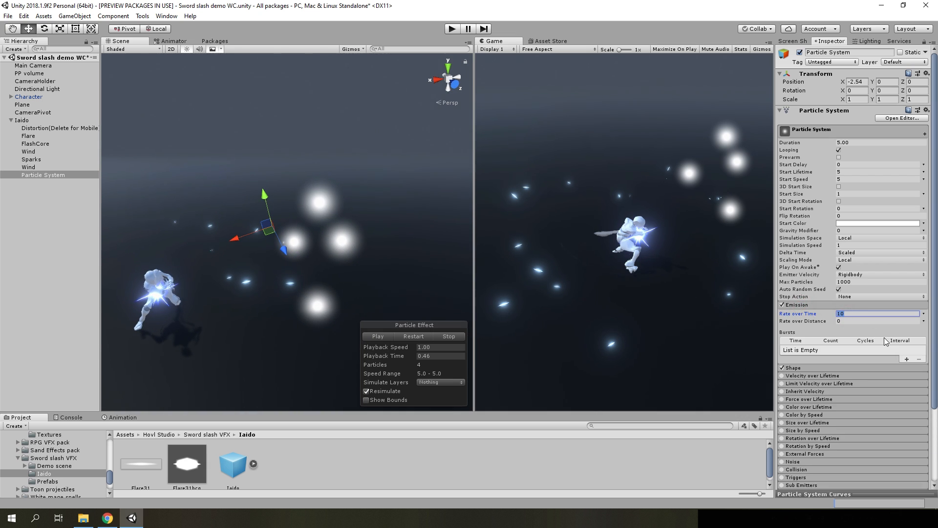
pyautogui.write('0')
pyautogui.click(907, 358)
pyautogui.click(828, 349)
pyautogui.write('1')
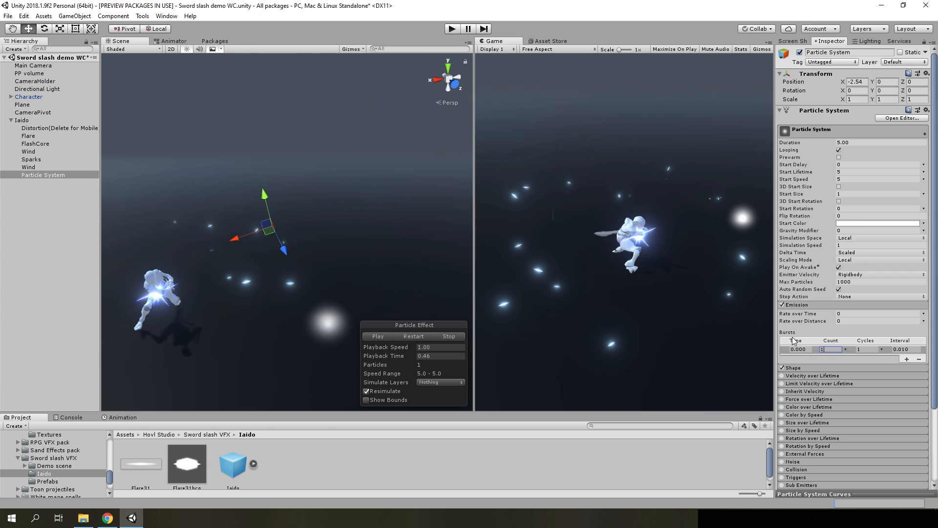
# Set the particle renderer's Render Mode to Stretched Billboard and its Max Particle Size to 32
pyautogui.scroll(-4, 820, 386)
pyautogui.click(805, 431)
pyautogui.scroll(-6, 887, 379)
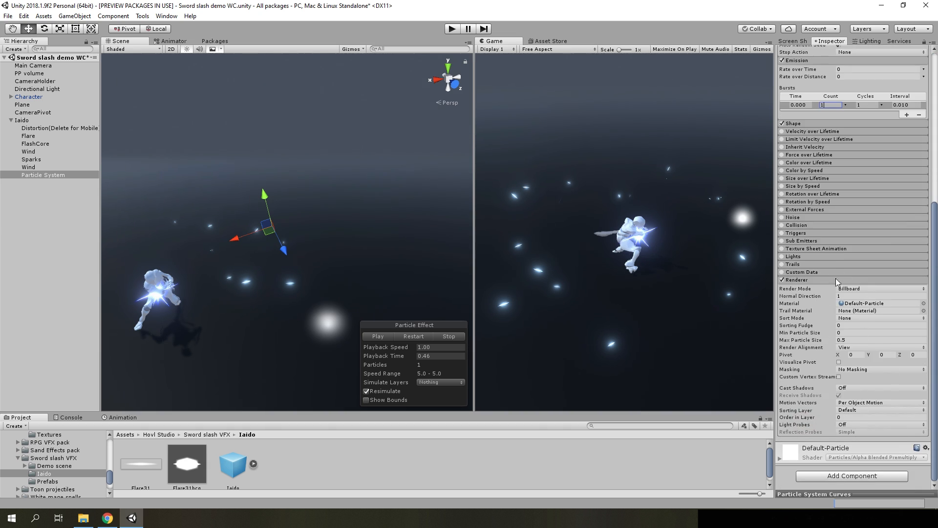
pyautogui.click(853, 288)
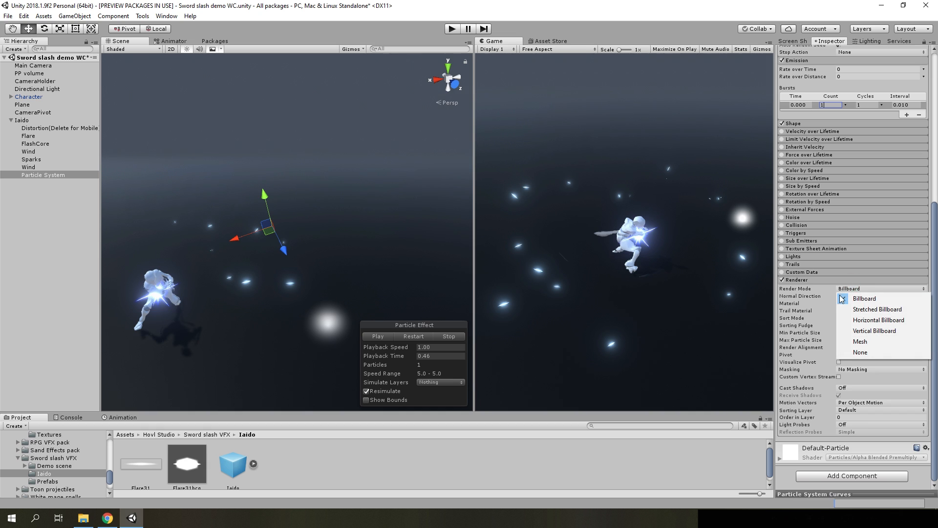
pyautogui.click(861, 309)
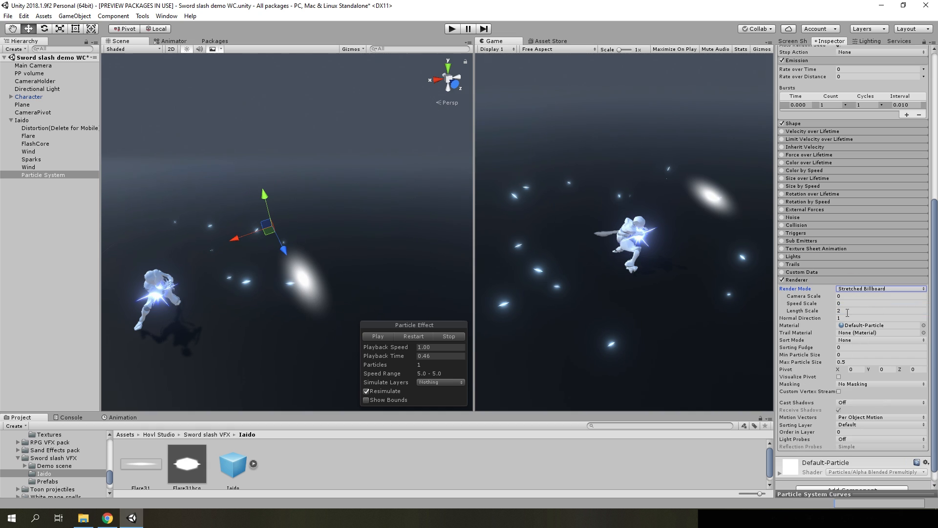
pyautogui.click(845, 362)
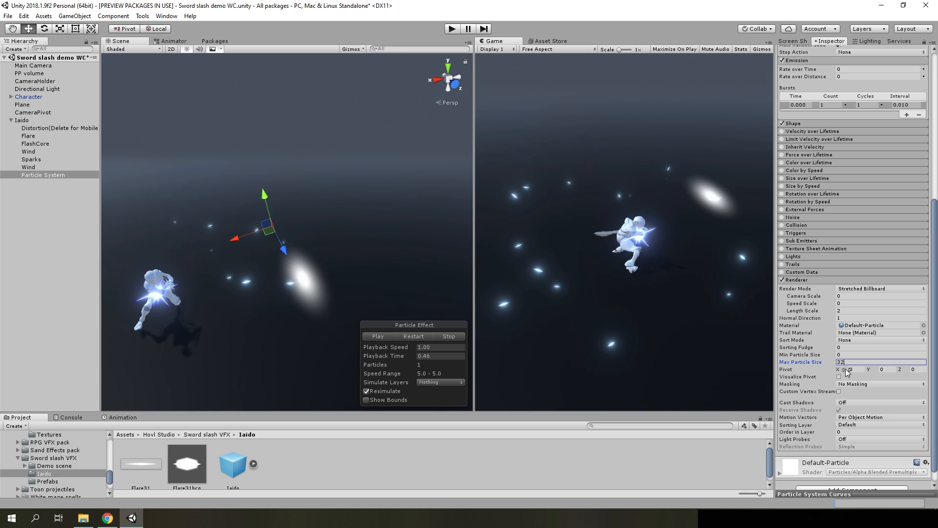
pyautogui.scroll(4, 892, 295)
pyautogui.scroll(-5, 891, 295)
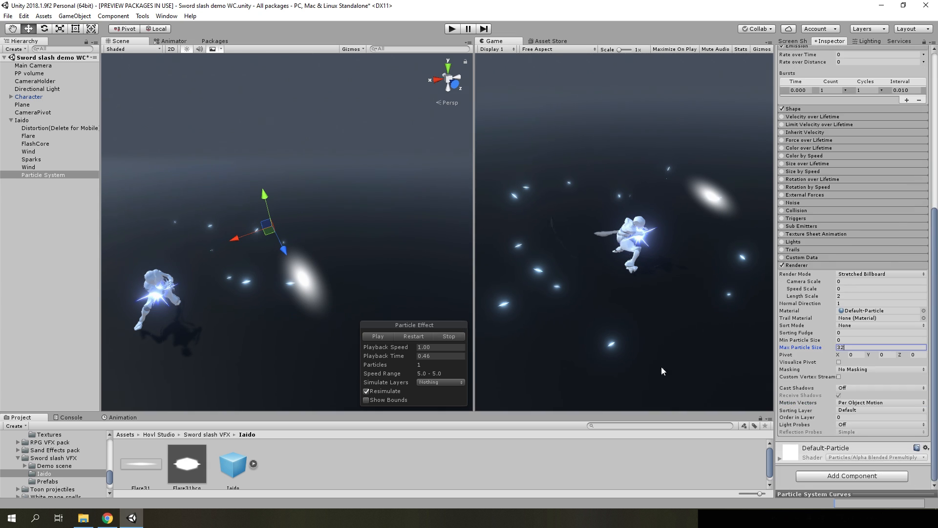
# Assign the Flare31 material from the Iaido folder to the particle renderer and set Start Color to light blue 5DADFF
pyautogui.moveTo(198, 465); pyautogui.dragTo(846, 373)
pyautogui.moveTo(855, 308); pyautogui.dragTo(856, 311)
pyautogui.moveTo(358, 280); pyautogui.dragTo(390, 282, button='right')
pyautogui.scroll(6, 898, 241)
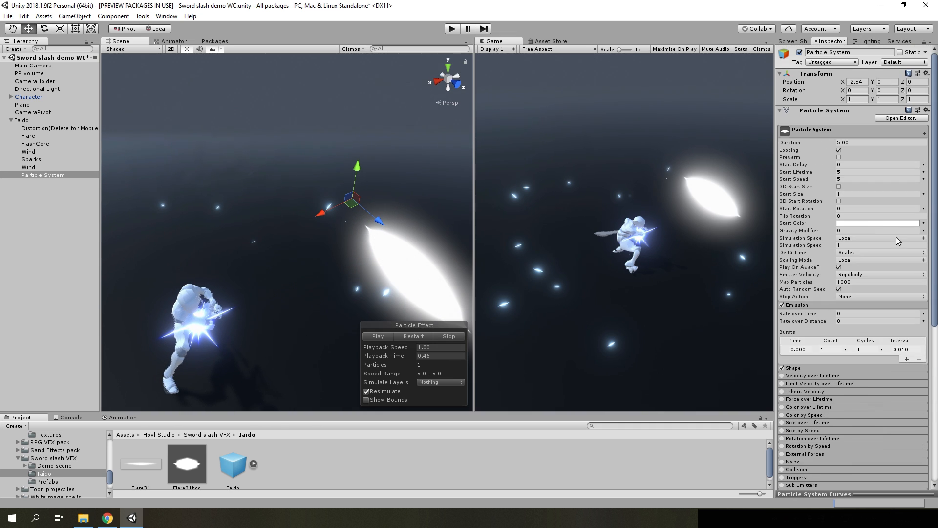
pyautogui.click(864, 223)
pyautogui.click(654, 377)
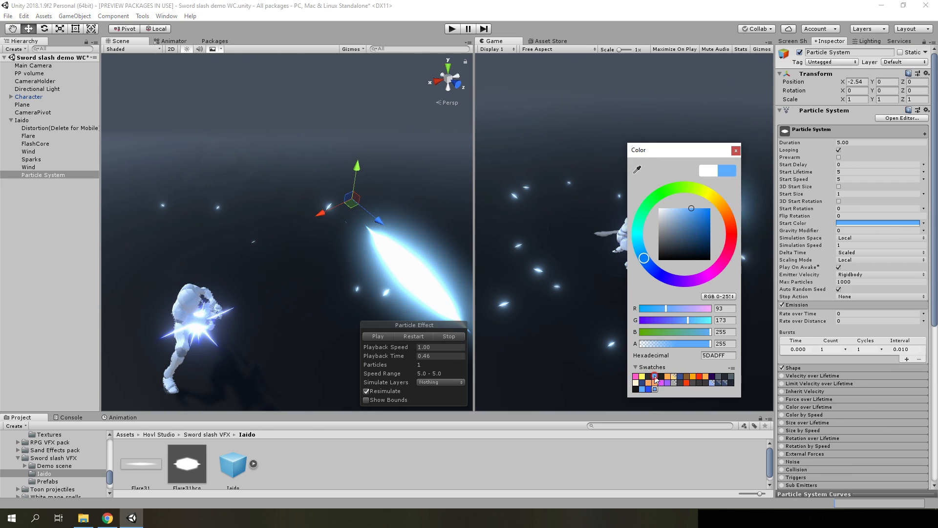
# Enable 3D Start Size on the particle system and set X to 0.45 and Y to 5.5
pyautogui.moveTo(332, 271); pyautogui.dragTo(229, 254, button='right')
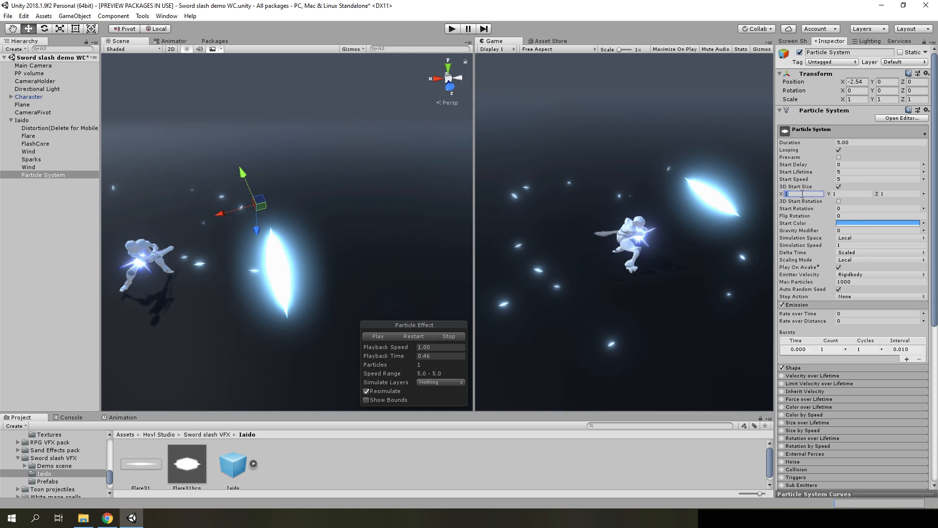
pyautogui.write('0.45')
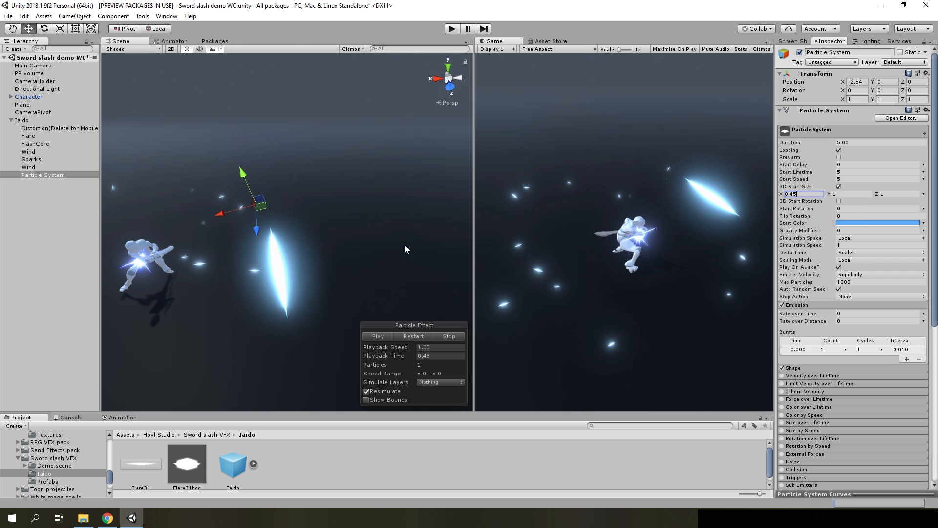
pyautogui.moveTo(405, 249); pyautogui.dragTo(336, 252, button='right')
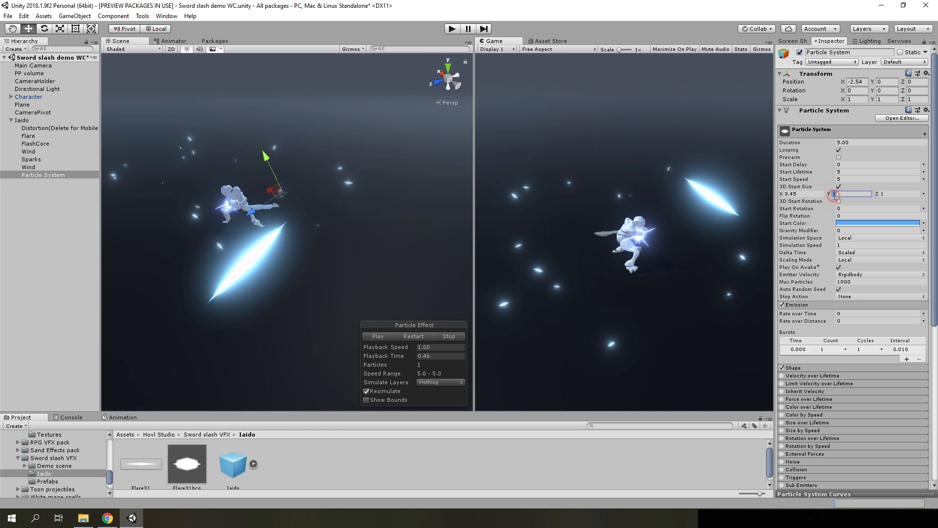
pyautogui.write('5.5')
pyautogui.moveTo(367, 266); pyautogui.dragTo(549, 283, button='right')
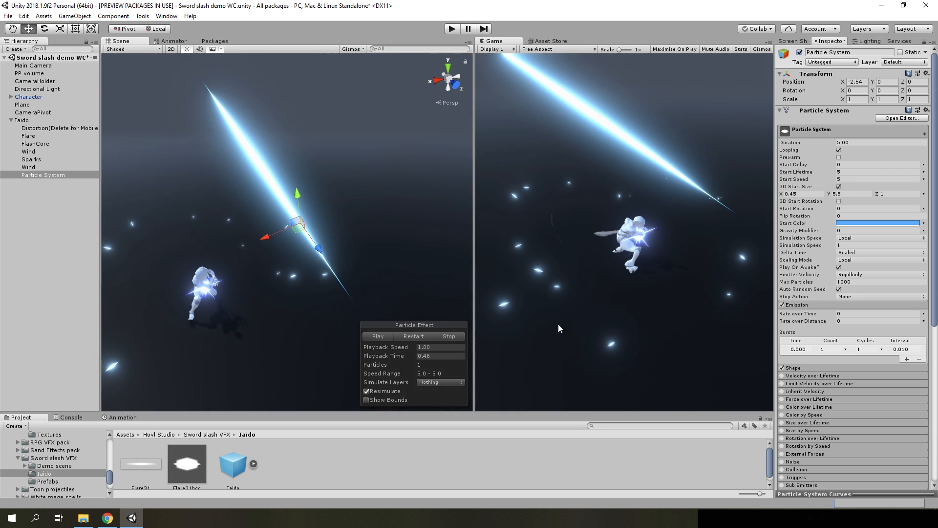
# Set the Shape cone's Angle and Radius to 0 and replay the effect, pausing it partway
pyautogui.click(794, 368)
pyautogui.scroll(-3, 826, 317)
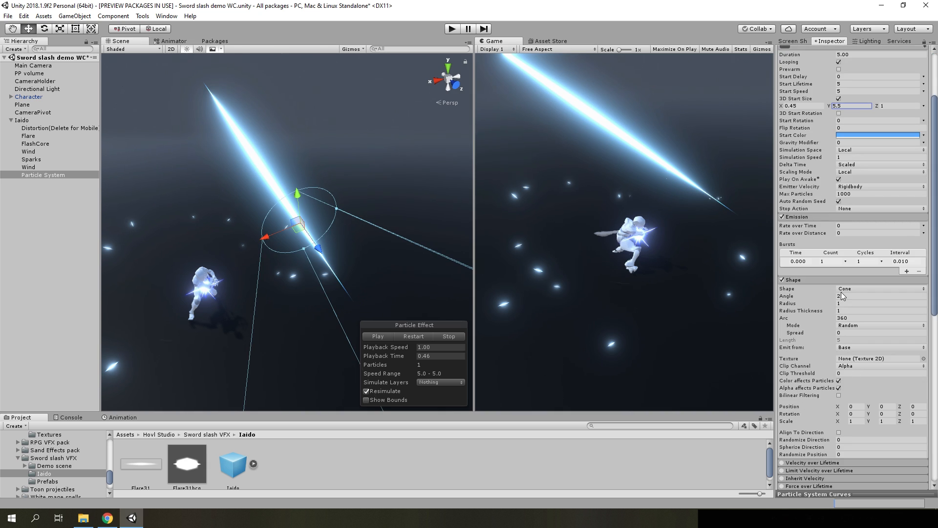
pyautogui.click(844, 295)
pyautogui.write('0')
pyautogui.click(848, 304)
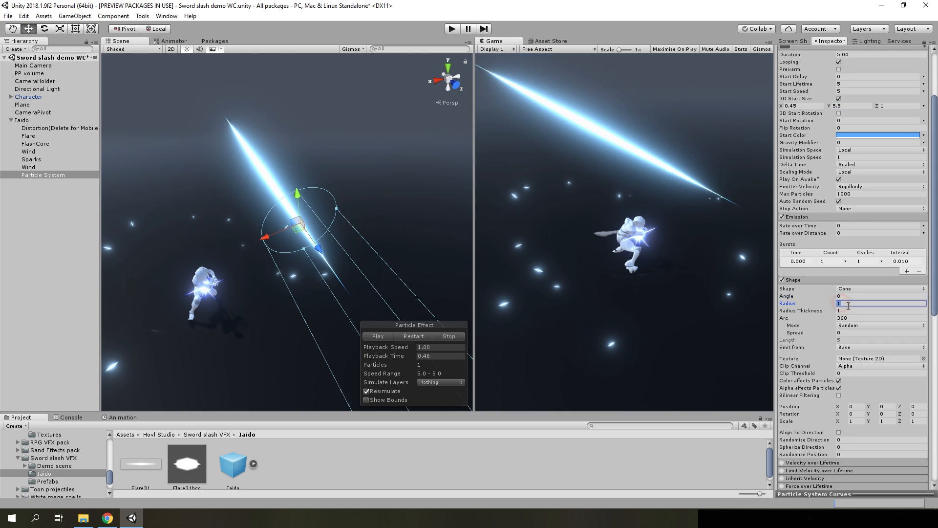
pyautogui.write('0')
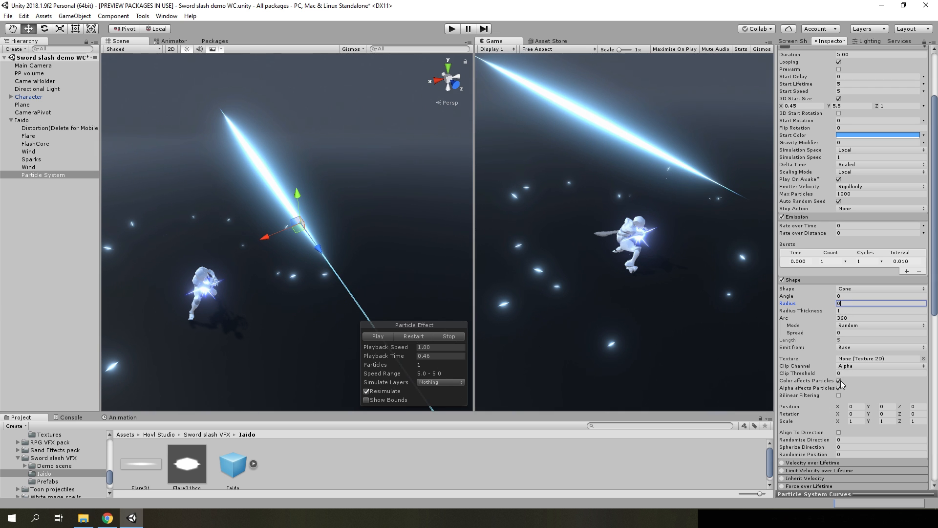
pyautogui.click(803, 279)
pyautogui.click(416, 337)
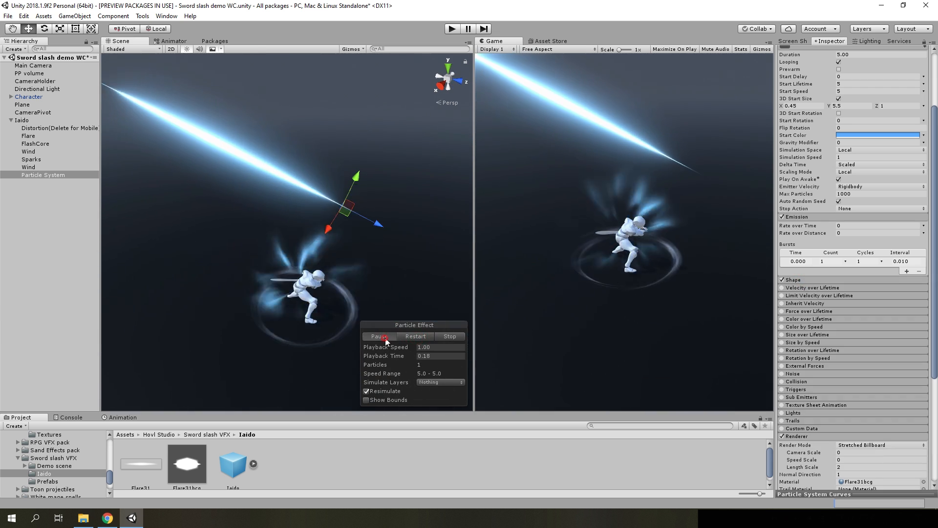
pyautogui.click(384, 337)
# Enable Size over Lifetime with Separate Axes and make the X curve fall linearly from 1 to 0
pyautogui.moveTo(372, 306); pyautogui.dragTo(420, 298, button='right')
pyautogui.press('s')
pyautogui.scroll(3, 903, 309)
pyautogui.scroll(-4, 850, 317)
pyautogui.press('s')
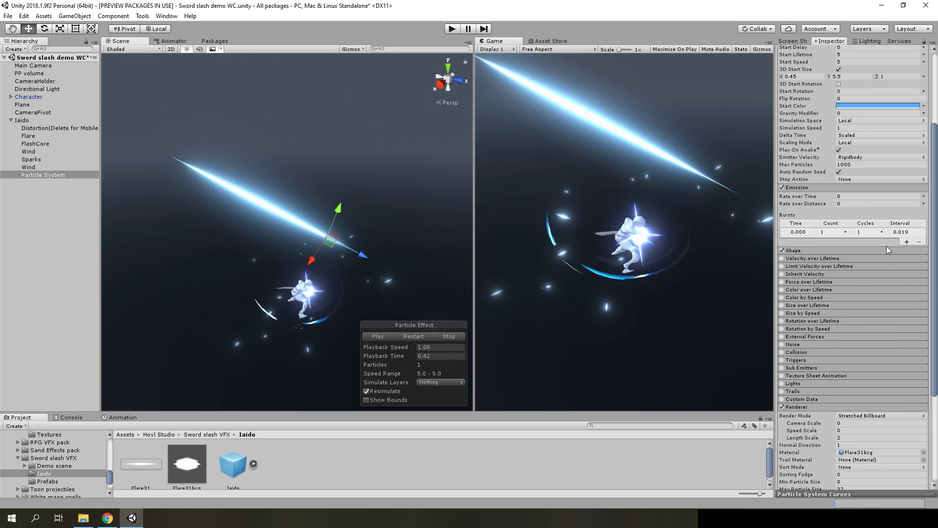
pyautogui.scroll(-3, 848, 316)
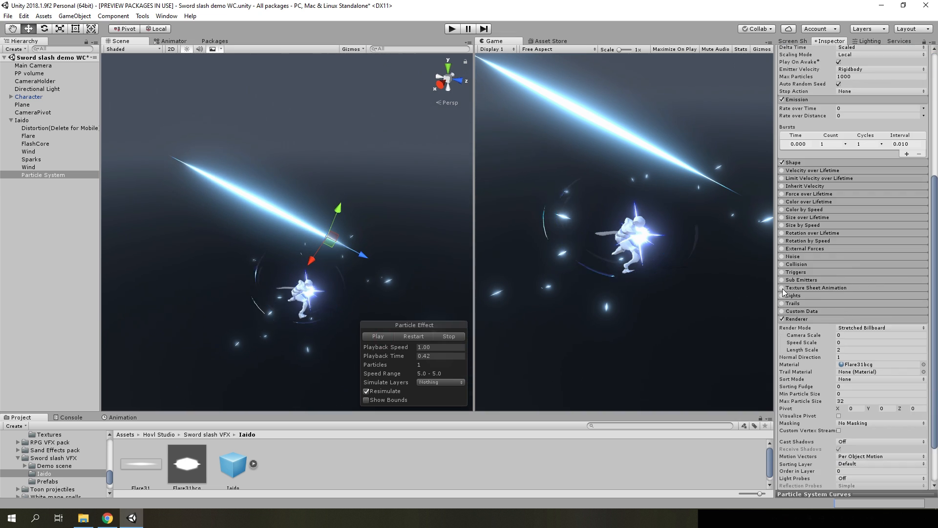
pyautogui.click(781, 217)
pyautogui.click(808, 218)
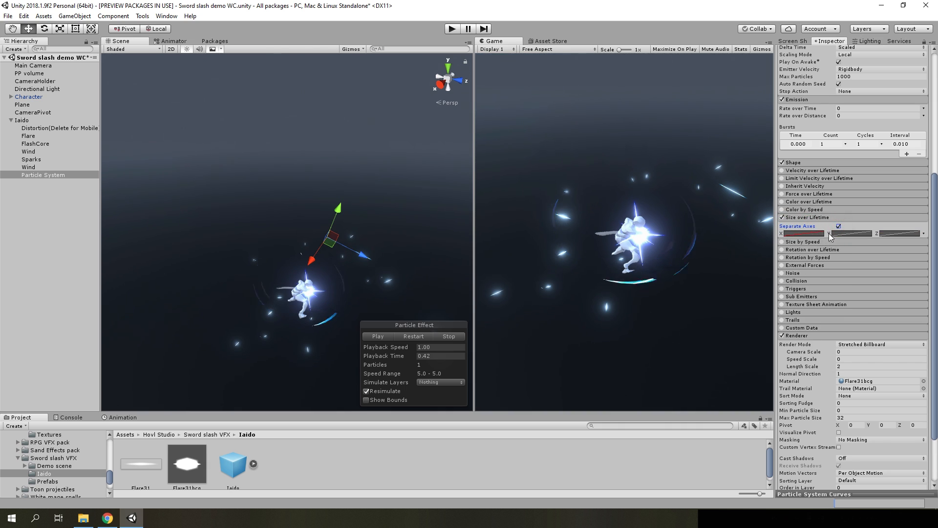
pyautogui.click(794, 494)
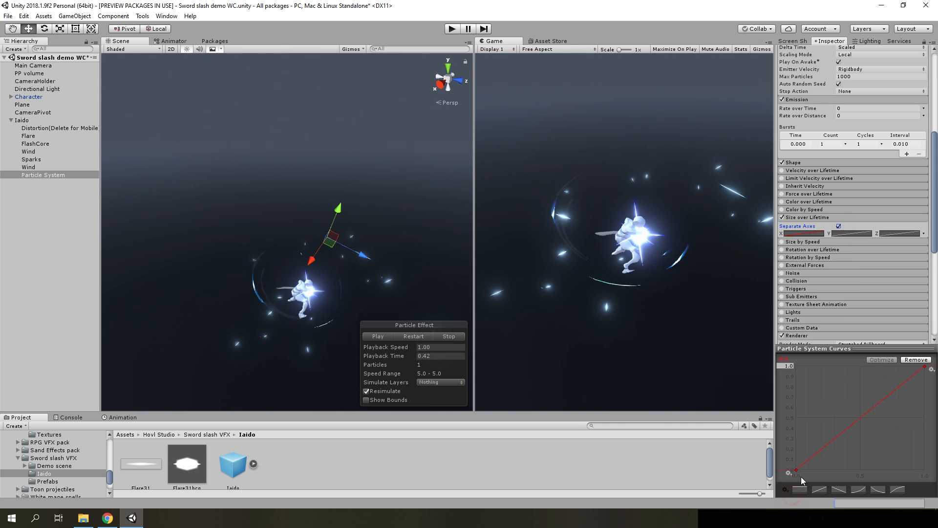
pyautogui.click(833, 488)
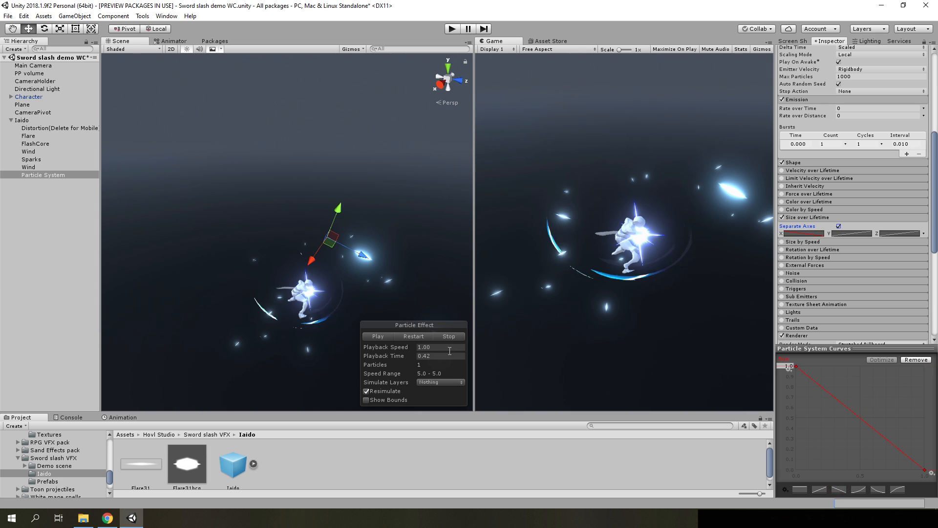
# Set the particle system's Start Lifetime to 0.15, replay the effect and scrub the paused playback to 0.15
pyautogui.moveTo(403, 355); pyautogui.dragTo(680, 348)
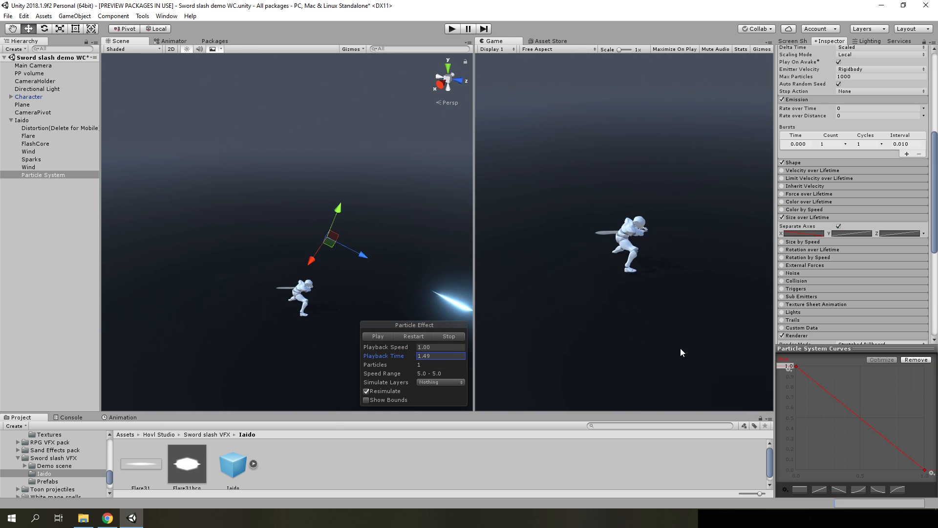
pyautogui.moveTo(331, 263); pyautogui.dragTo(379, 270, button='right')
pyautogui.scroll(7, 857, 178)
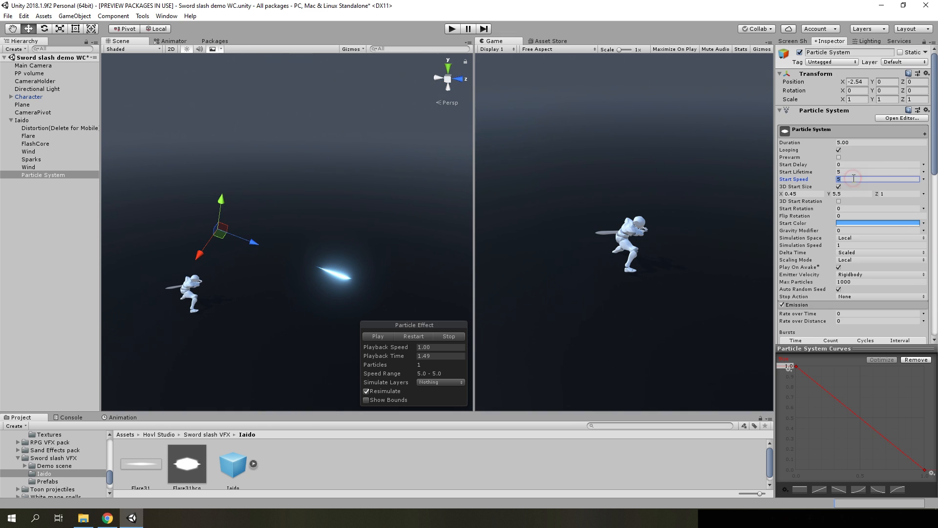
pyautogui.click(854, 172)
pyautogui.write('0.1')
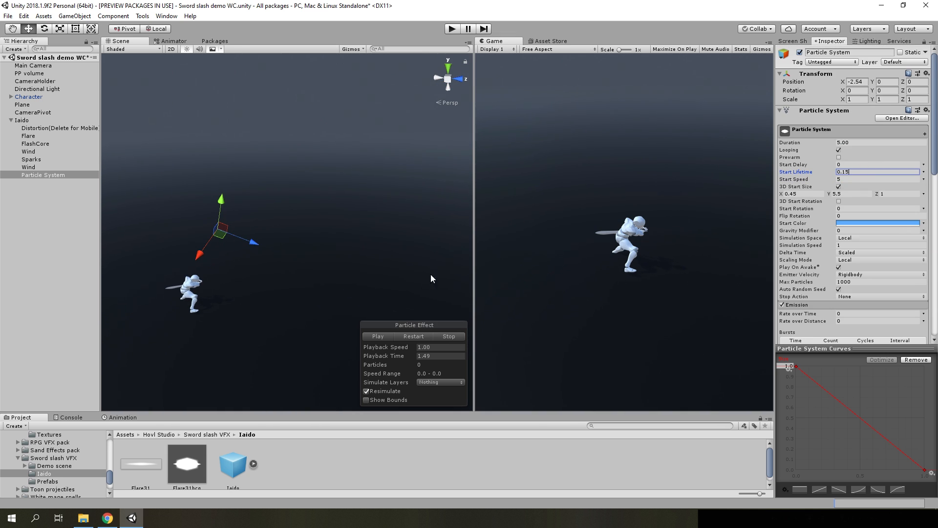
pyautogui.click(404, 336)
pyautogui.click(382, 335)
pyautogui.moveTo(361, 288); pyautogui.dragTo(290, 290, button='right')
pyautogui.moveTo(387, 357); pyautogui.dragTo(325, 363)
# Apply the curve preset rising linearly from about 0.5 to 1 to the Size over Lifetime Y and Z axes, and replay the effect
pyautogui.scroll(-3, 845, 322)
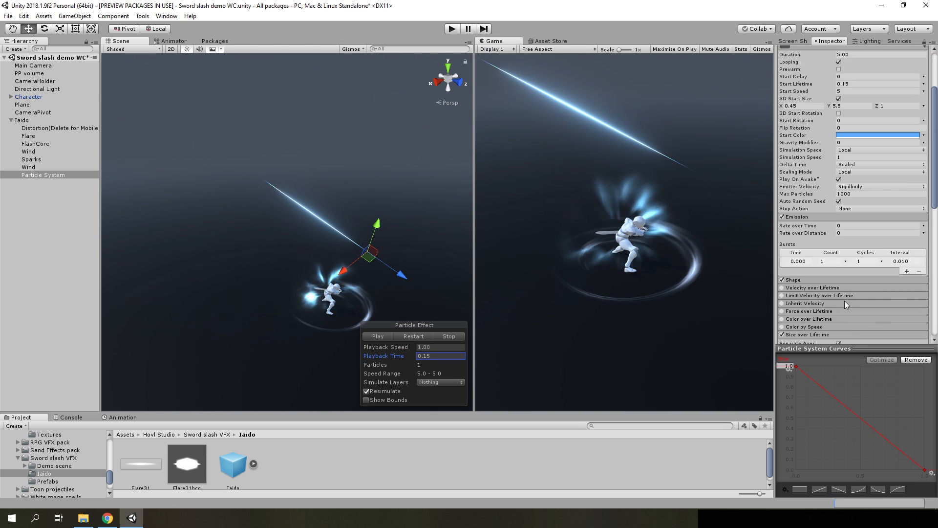
pyautogui.scroll(-3, 846, 293)
pyautogui.click(852, 262)
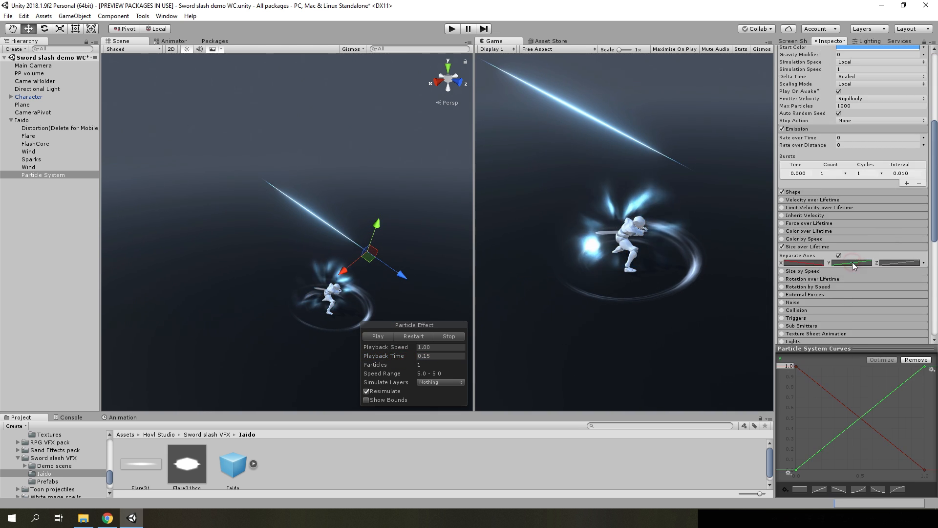
pyautogui.click(895, 263)
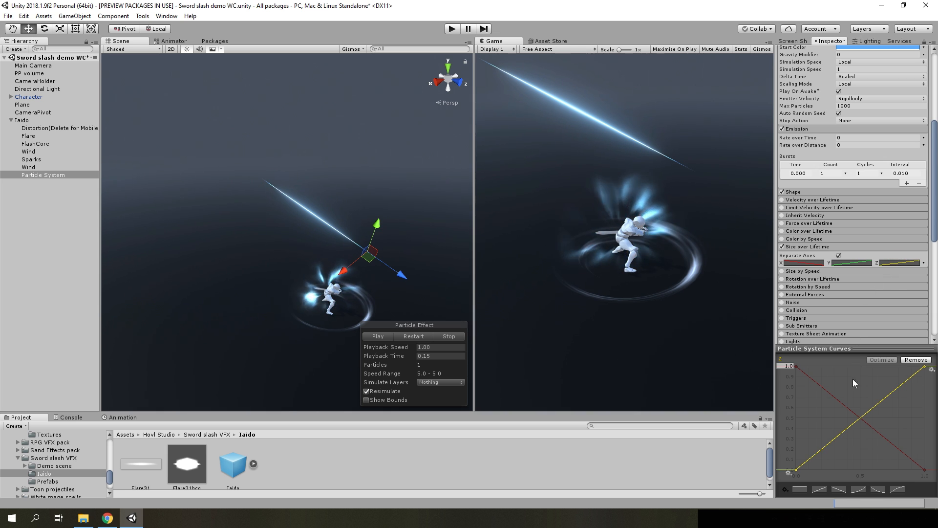
pyautogui.click(785, 489)
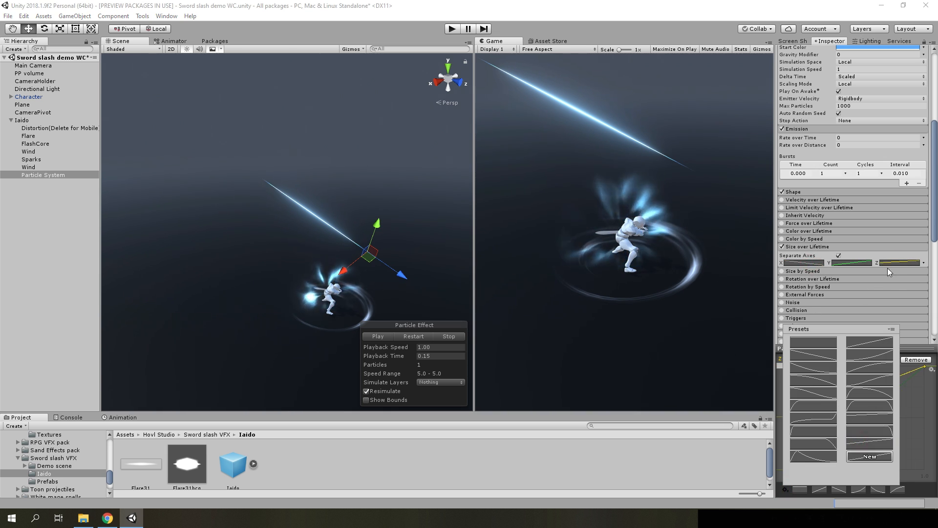
pyautogui.click(870, 263)
pyautogui.click(786, 489)
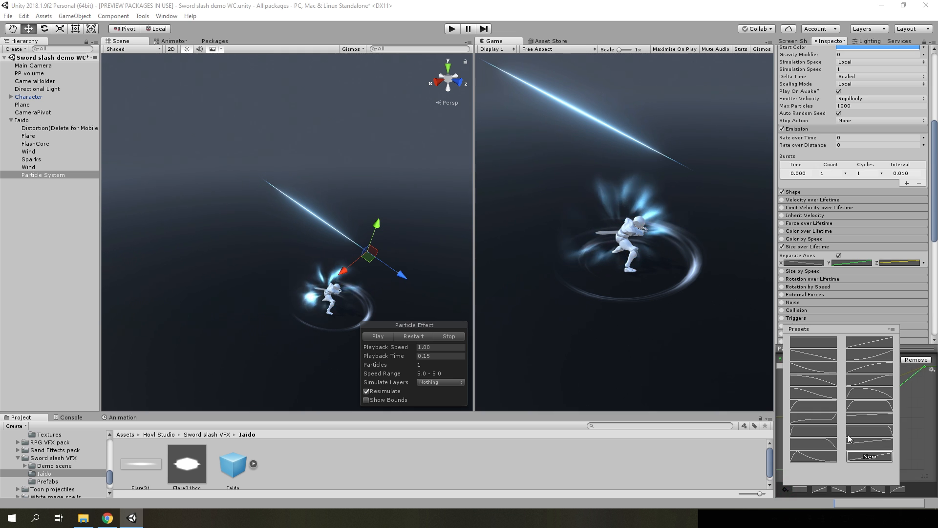
pyautogui.click(417, 339)
pyautogui.click(416, 340)
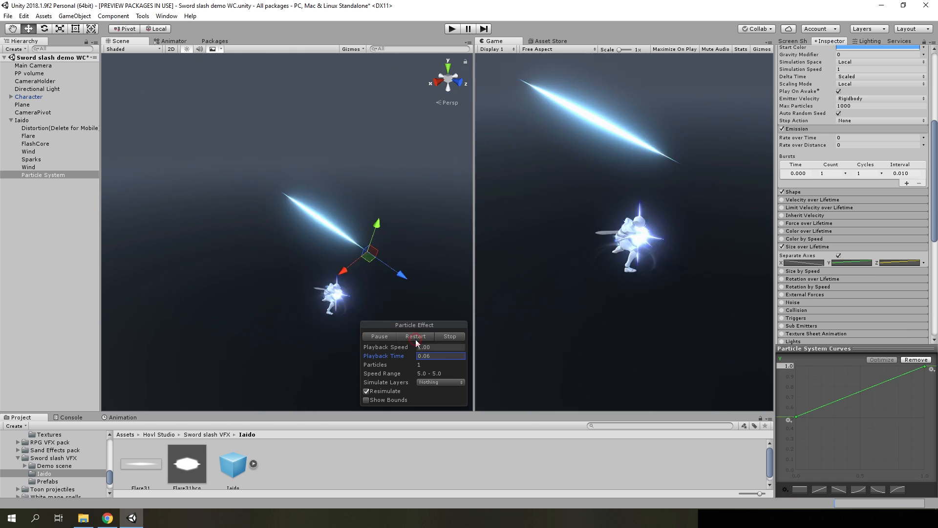
pyautogui.click(417, 339)
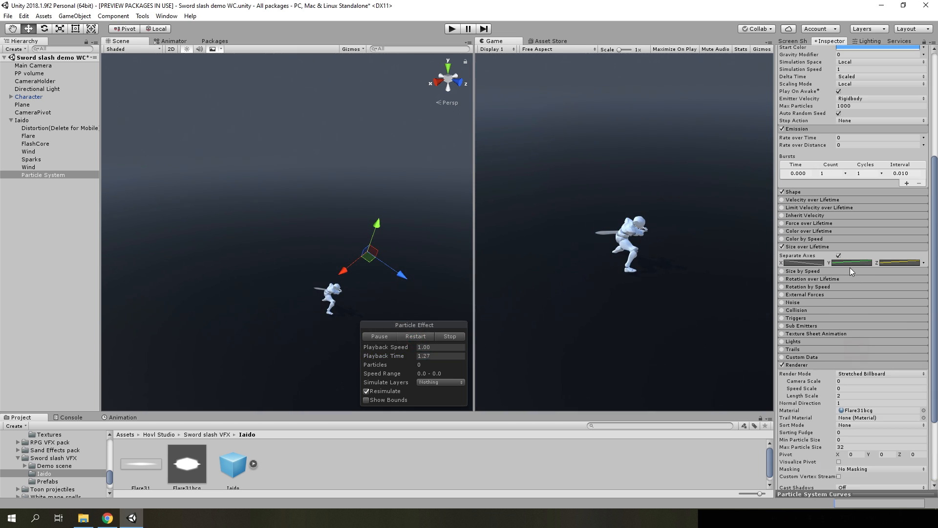
# Set Start Speed to 15, replay the effect several times and scrub the paused playback to 0.16
pyautogui.scroll(6, 875, 264)
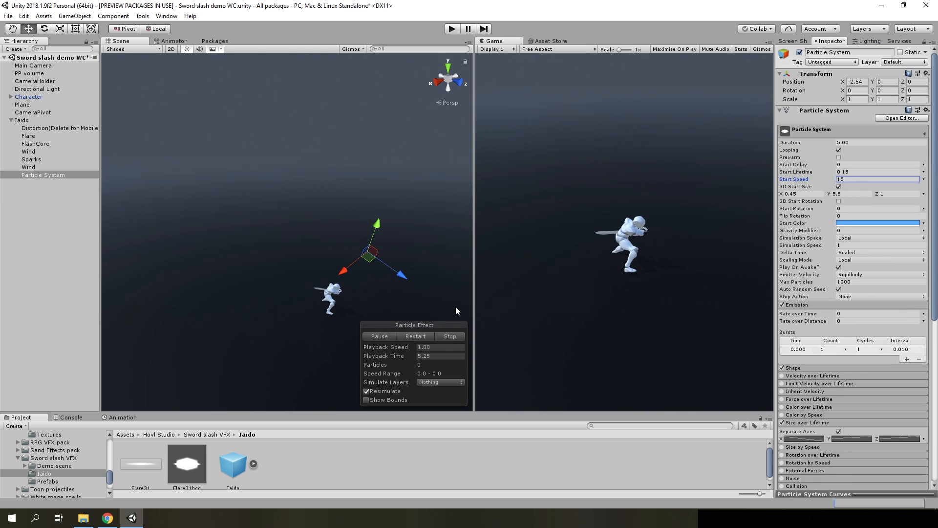
pyautogui.click(415, 336)
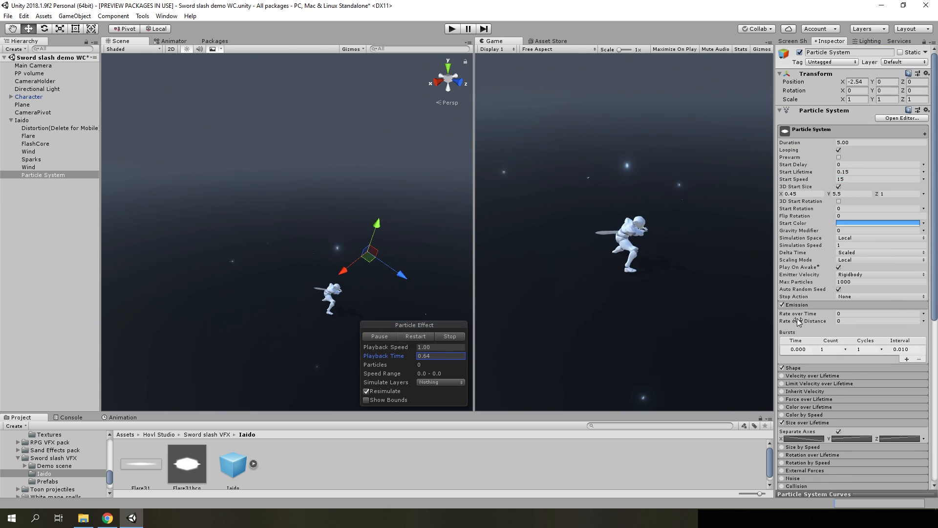
pyautogui.click(412, 337)
pyautogui.click(412, 337)
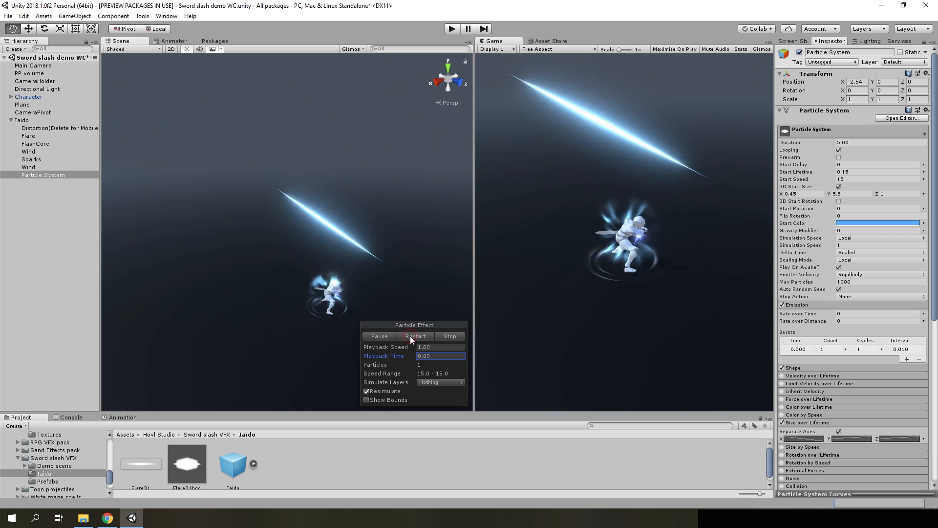
pyautogui.click(411, 337)
pyautogui.click(412, 337)
pyautogui.click(412, 338)
pyautogui.click(392, 337)
pyautogui.moveTo(403, 360); pyautogui.dragTo(375, 359)
# Try a Start Speed of 0, replay the effect for comparison, and restore the speed to 15
pyautogui.click(851, 179)
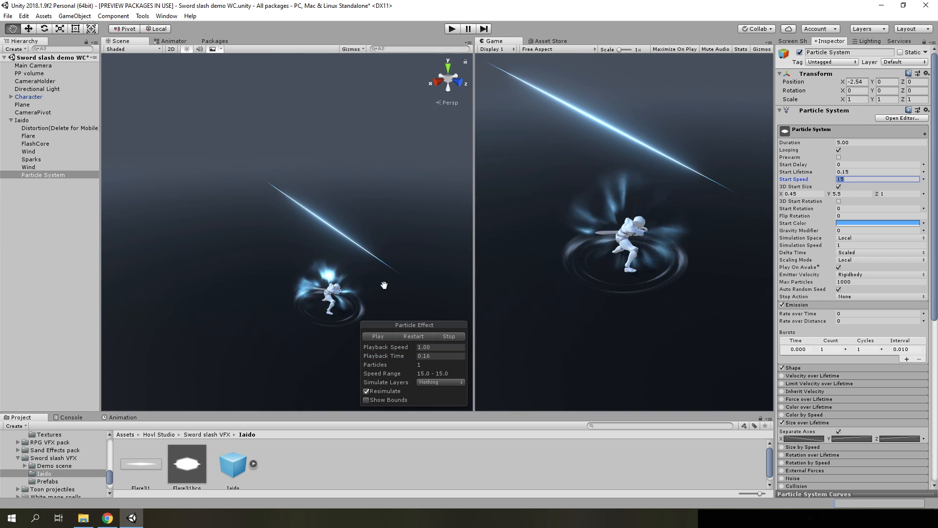
pyautogui.write('0')
pyautogui.click(413, 336)
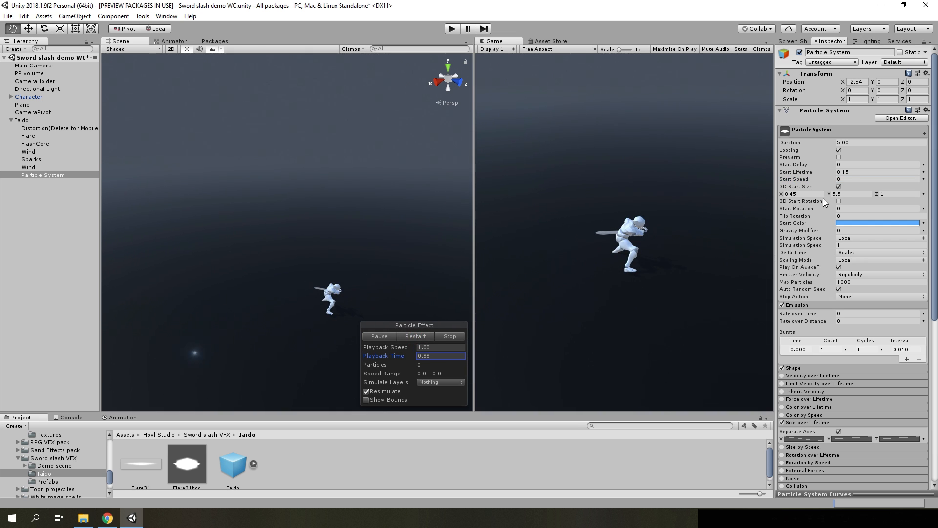
pyautogui.click(424, 336)
pyautogui.click(424, 336)
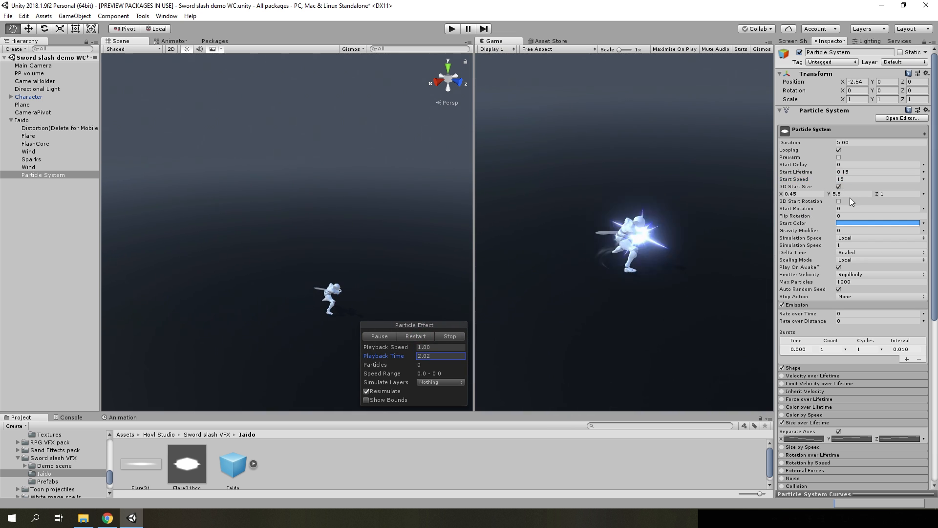
# Enable Color over Lifetime with an extra alpha key about 20% along, fading alpha to 0 at the end and lowering it at the start
pyautogui.scroll(-5, 861, 385)
pyautogui.click(406, 336)
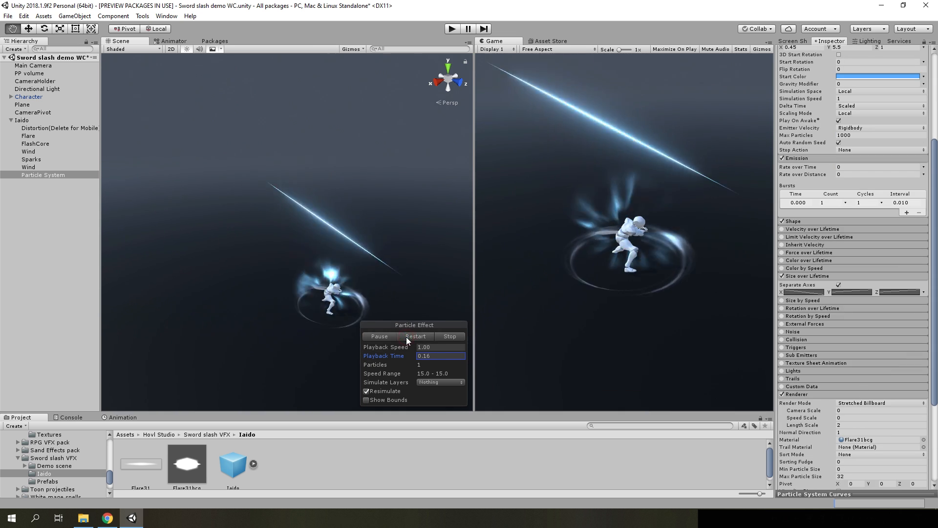
pyautogui.moveTo(405, 356)
pyautogui.mouseDown()
pyautogui.moveTo(370, 356)
pyautogui.moveTo(395, 350)
pyautogui.mouseUp()
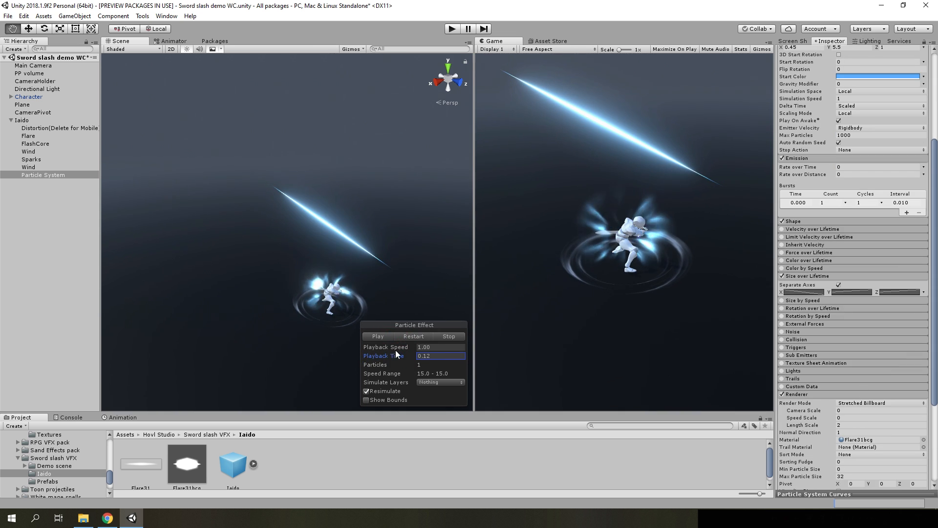
pyautogui.click(862, 260)
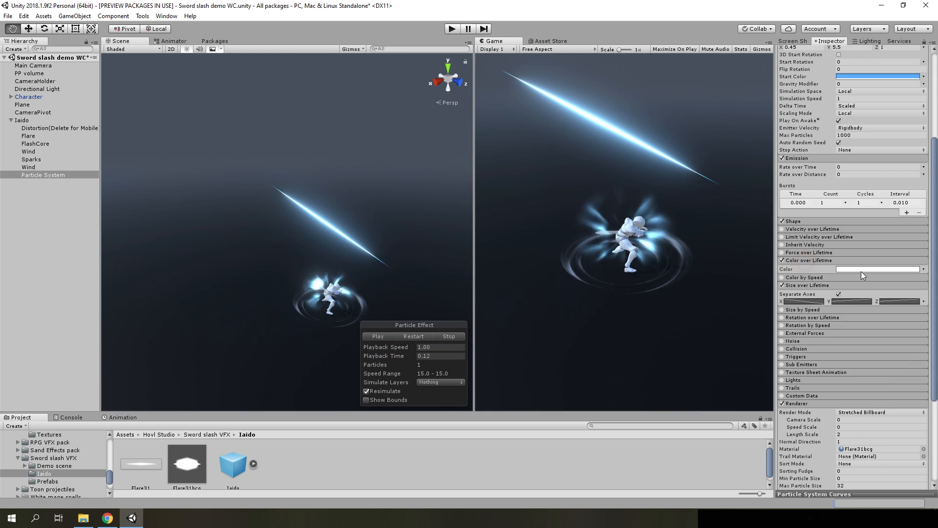
pyautogui.click(863, 270)
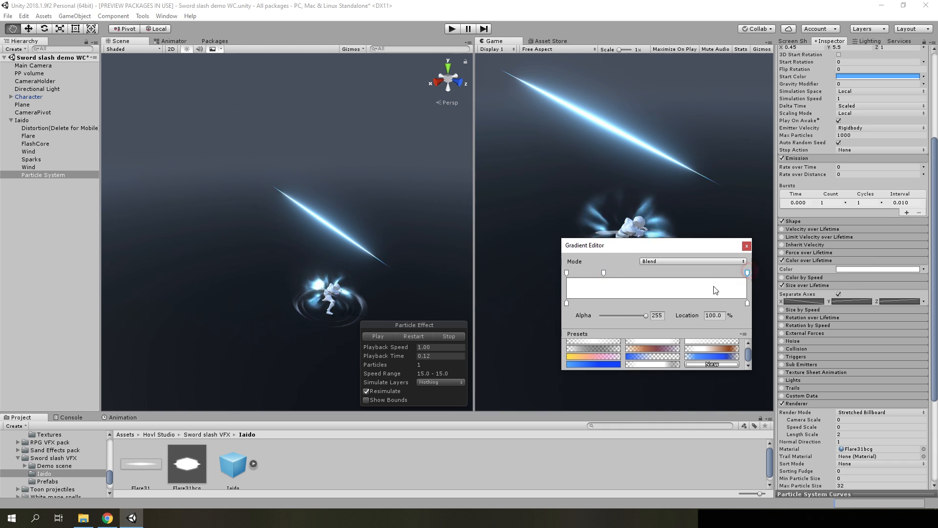
pyautogui.moveTo(645, 315); pyautogui.dragTo(588, 314)
pyautogui.click(566, 272)
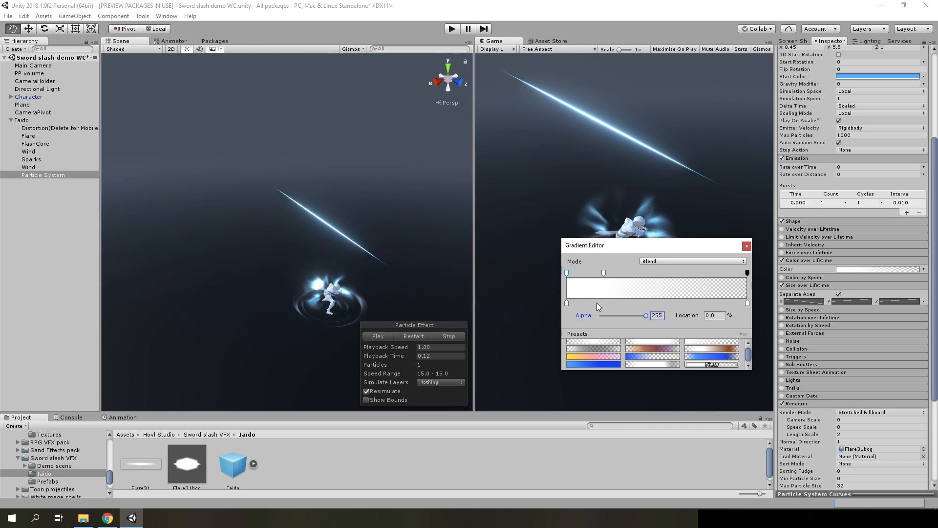
pyautogui.moveTo(646, 315); pyautogui.dragTo(631, 316)
pyautogui.click(409, 337)
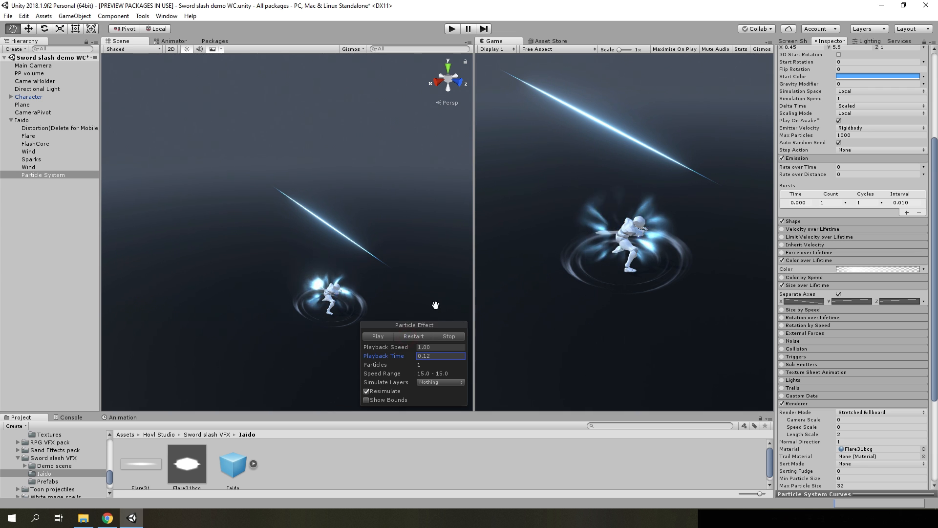
# Replay the flare effect several times and scrub the paused playback to 0.08
pyautogui.click(415, 337)
pyautogui.click(415, 336)
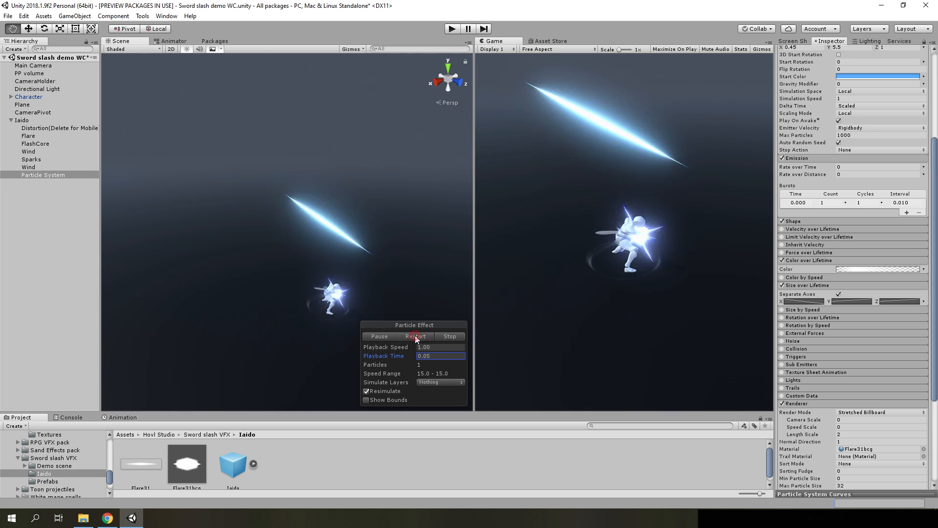
pyautogui.click(415, 336)
pyautogui.click(414, 336)
pyautogui.moveTo(405, 356); pyautogui.dragTo(362, 359)
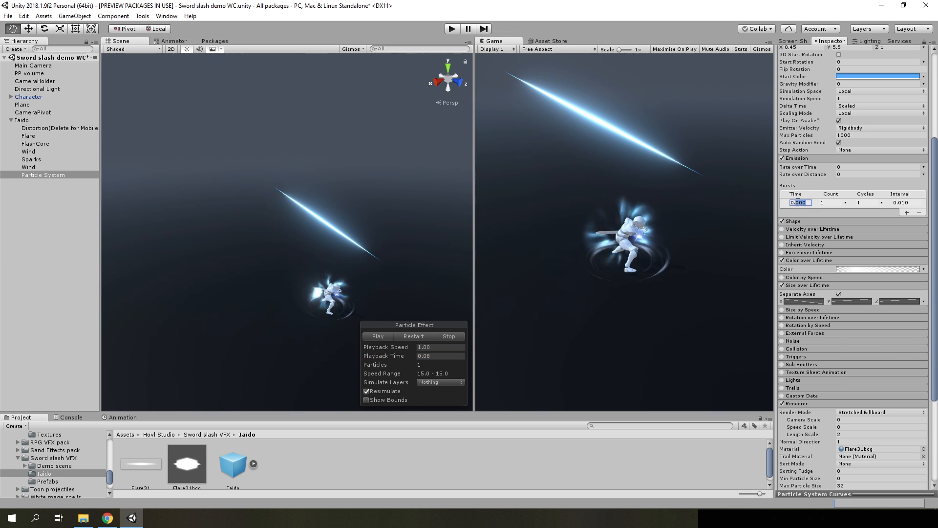
# Set the flare's burst time to 0.21, then play the effect and scrub it to 0.25
pyautogui.write('0.21')
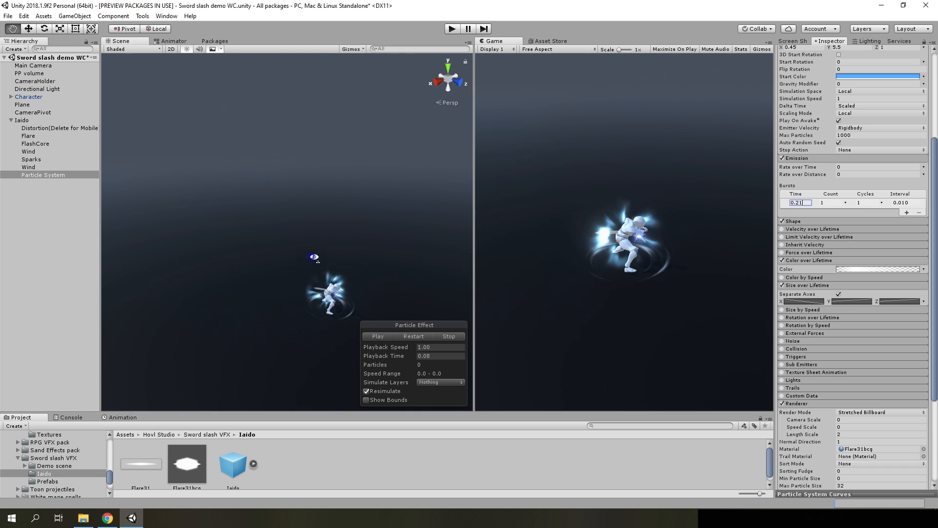
pyautogui.moveTo(314, 257); pyautogui.dragTo(259, 284, button='right')
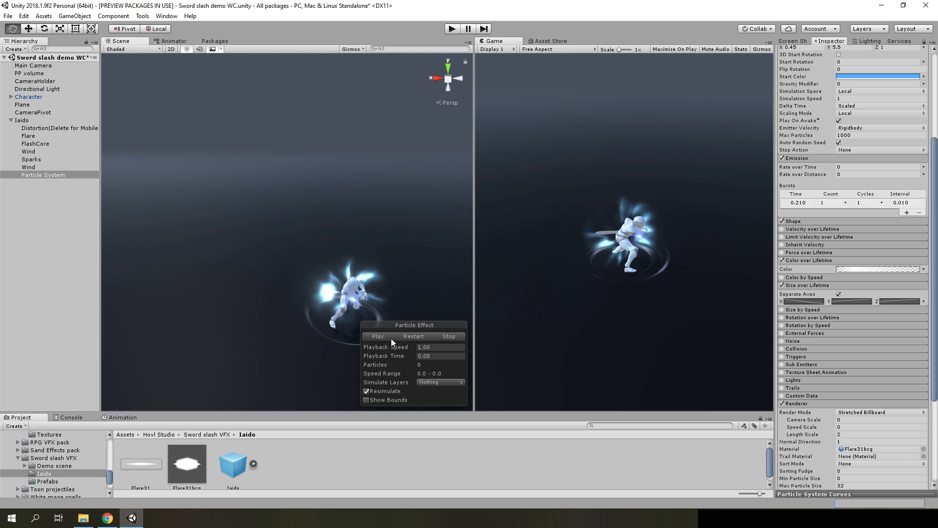
pyautogui.click(393, 337)
pyautogui.moveTo(387, 291); pyautogui.dragTo(391, 316, button='right')
pyautogui.moveTo(395, 356)
pyautogui.mouseDown()
pyautogui.moveTo(337, 362)
pyautogui.moveTo(392, 362)
pyautogui.mouseUp()
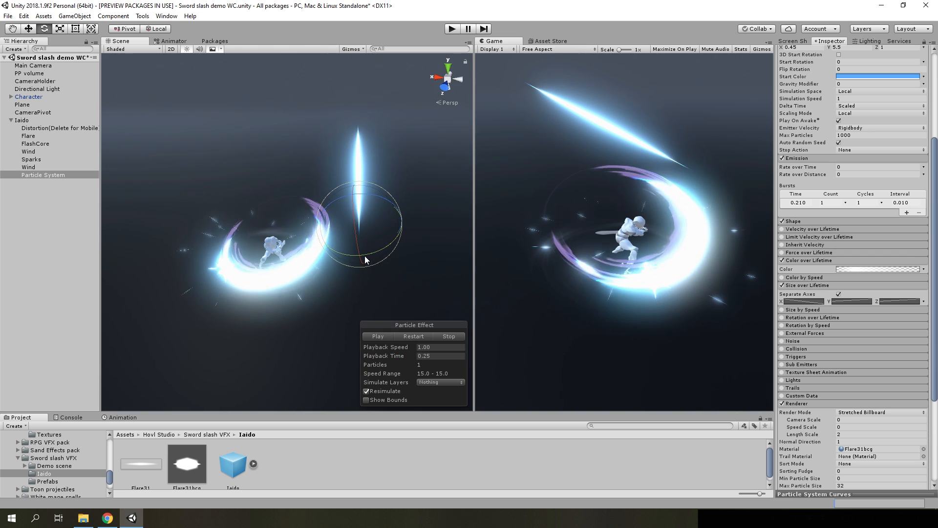
# Rotate the flare particle system nearly horizontal and move it so its streak crosses the front of the crescent slash beside the character
pyautogui.moveTo(364, 258); pyautogui.dragTo(470, 216)
pyautogui.press('w')
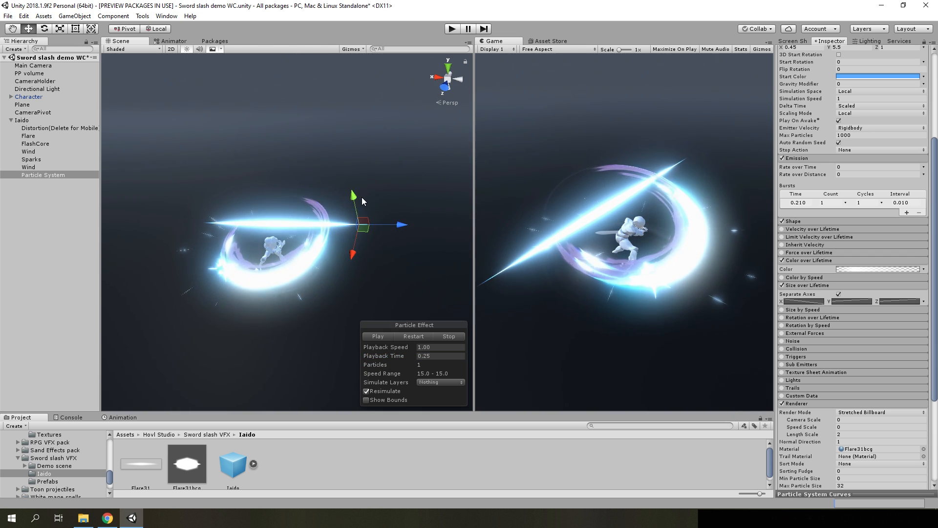
pyautogui.keyDown('alt'); pyautogui.moveTo(344, 238); pyautogui.dragTo(404, 259); pyautogui.keyUp('alt')
pyautogui.press('e')
pyautogui.moveTo(380, 214); pyautogui.dragTo(414, 212)
pyautogui.keyDown('alt'); pyautogui.moveTo(403, 180); pyautogui.dragTo(188, 278); pyautogui.keyUp('alt')
pyautogui.moveTo(342, 262); pyautogui.dragTo(446, 257)
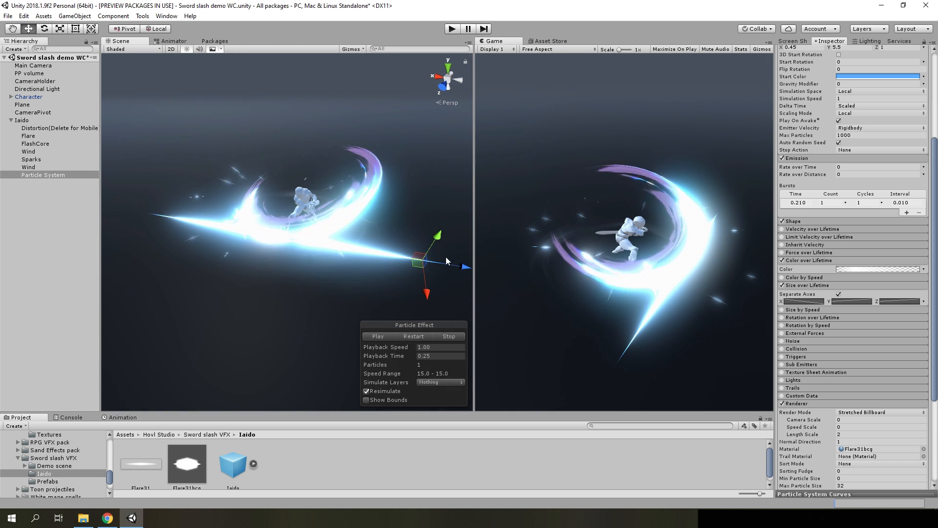
pyautogui.click(443, 263)
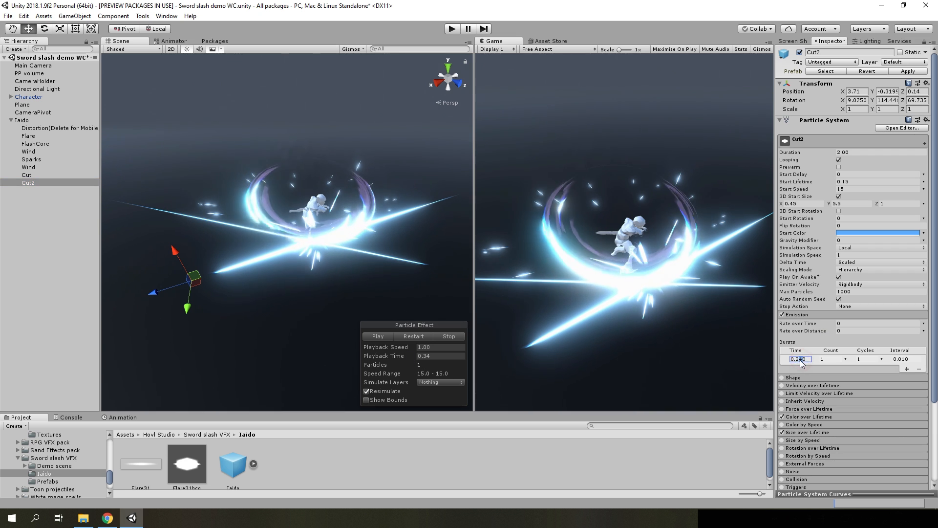
# Set Cut2's burst time to 0.24, replay the effect and scrub the paused playback to 0.36
pyautogui.click(802, 360)
pyautogui.click(415, 335)
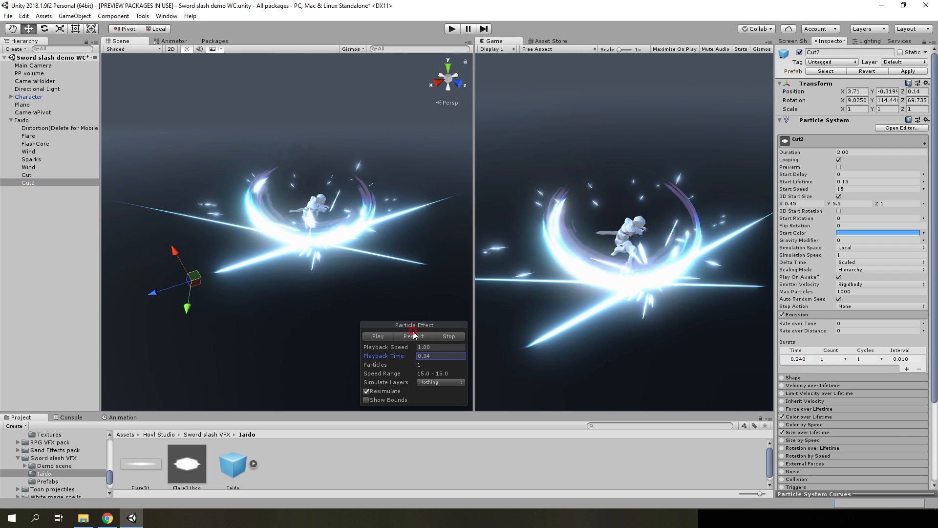
pyautogui.click(410, 337)
pyautogui.click(387, 335)
pyautogui.moveTo(394, 357); pyautogui.dragTo(406, 359)
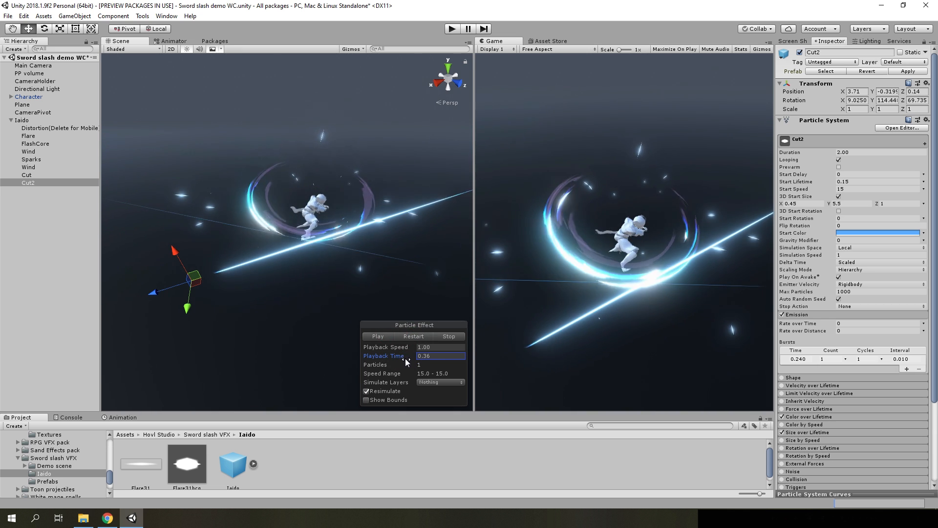
# Duplicate the Cut and Cut2 particle systems together, and scrub the replayed effect to 0.32
pyautogui.keyDown('ctrl'); pyautogui.click(29, 177); pyautogui.keyUp('ctrl')
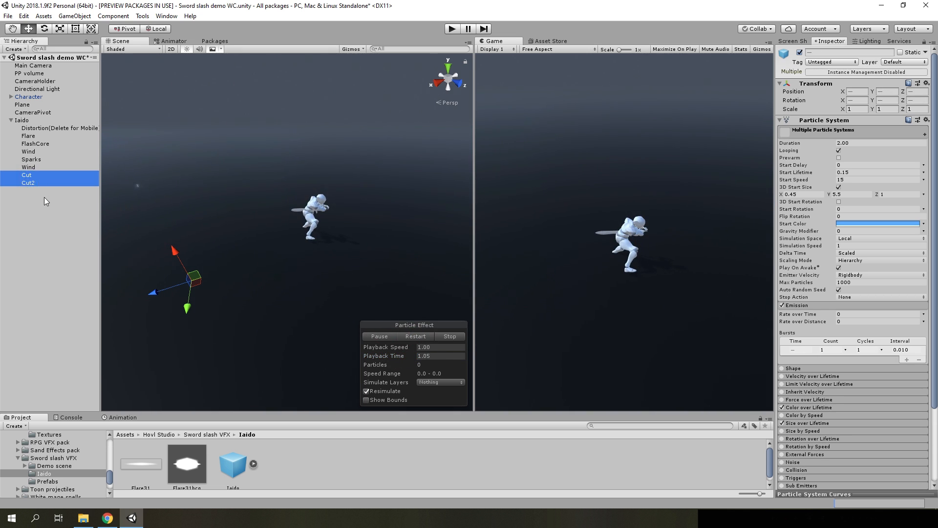
pyautogui.hotkey('ctrl', 'd')
pyautogui.click(408, 337)
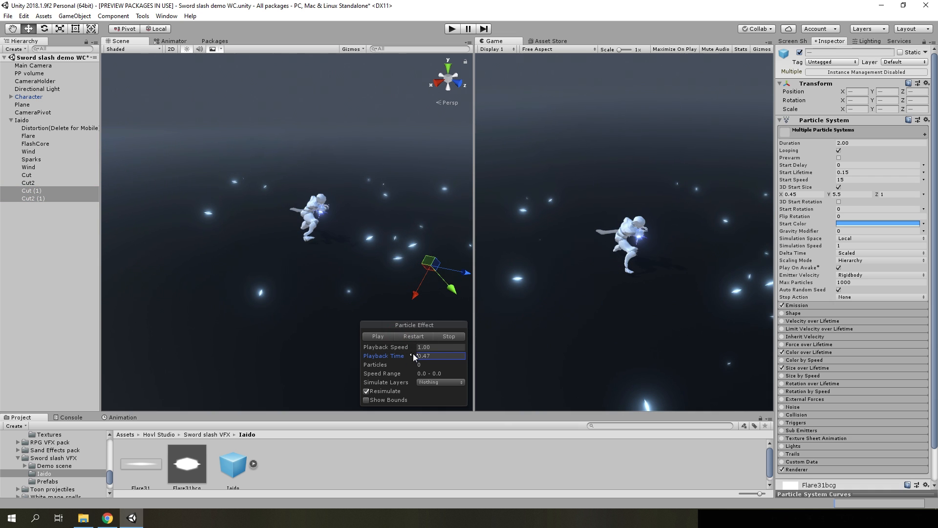
pyautogui.moveTo(395, 354); pyautogui.dragTo(364, 354)
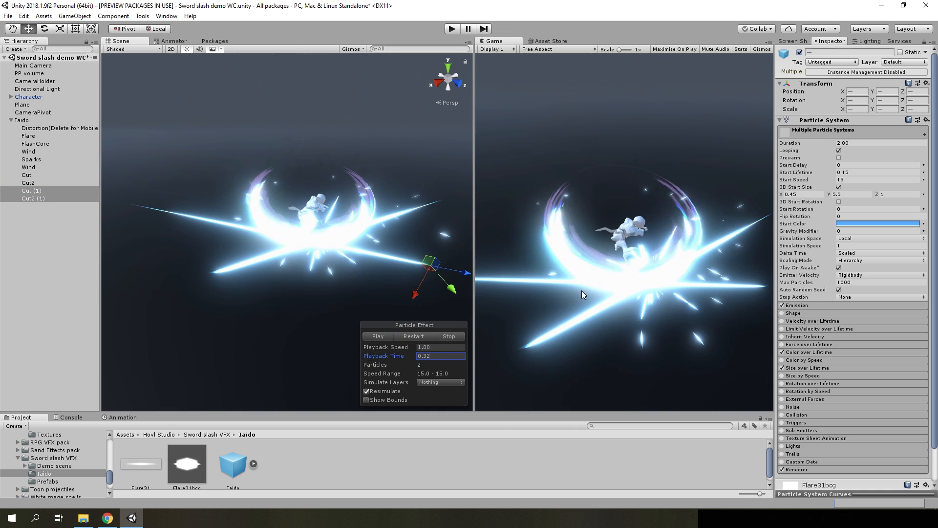
# Set the Start Color of both duplicated cuts to black (000000) and their Start Lifetime to 0.17
pyautogui.click(849, 223)
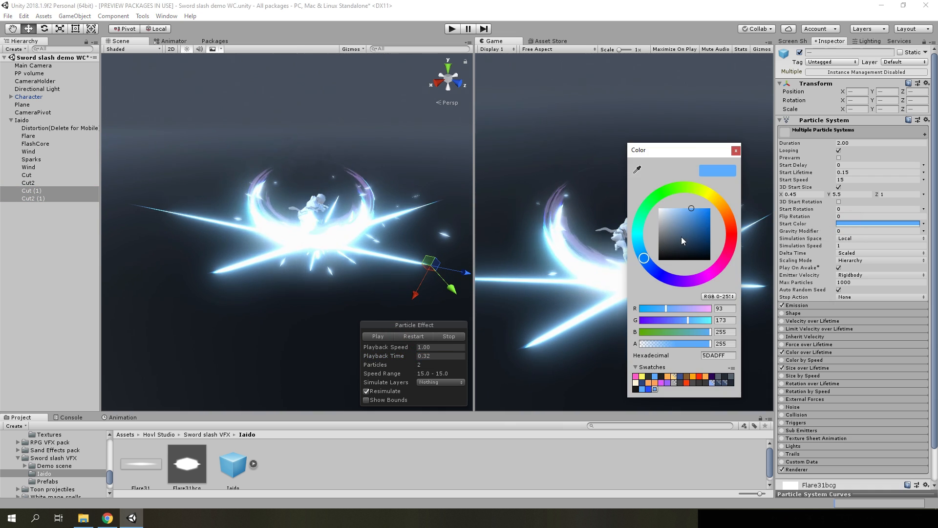
pyautogui.moveTo(682, 239); pyautogui.dragTo(634, 296)
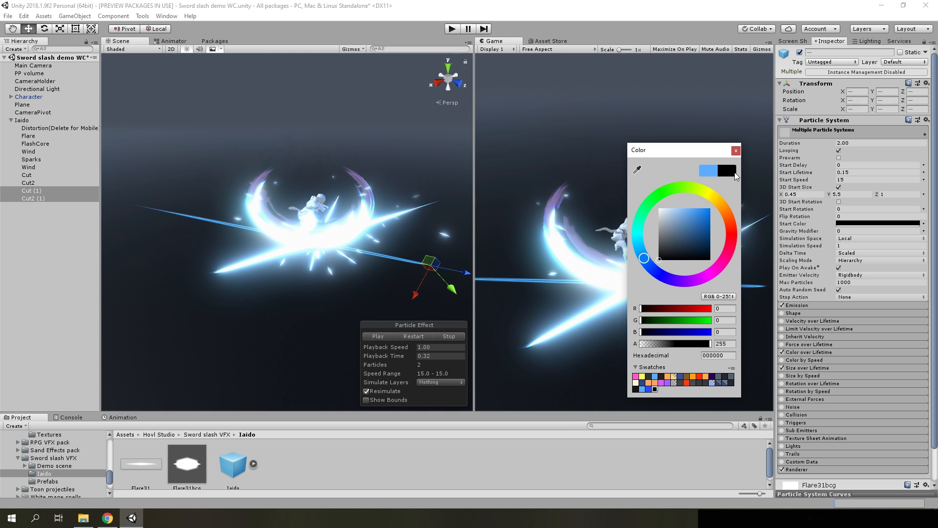
pyautogui.click(850, 172)
pyautogui.write('0.17')
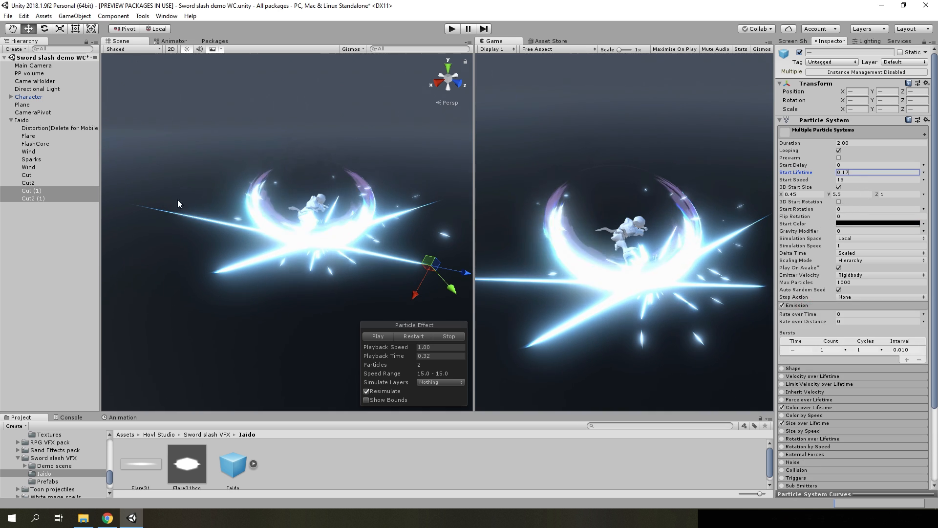
# Set the burst time of Cut (1) and Cut2 (1) to 0.3 each, and replay and scrub the effect
pyautogui.click(31, 191)
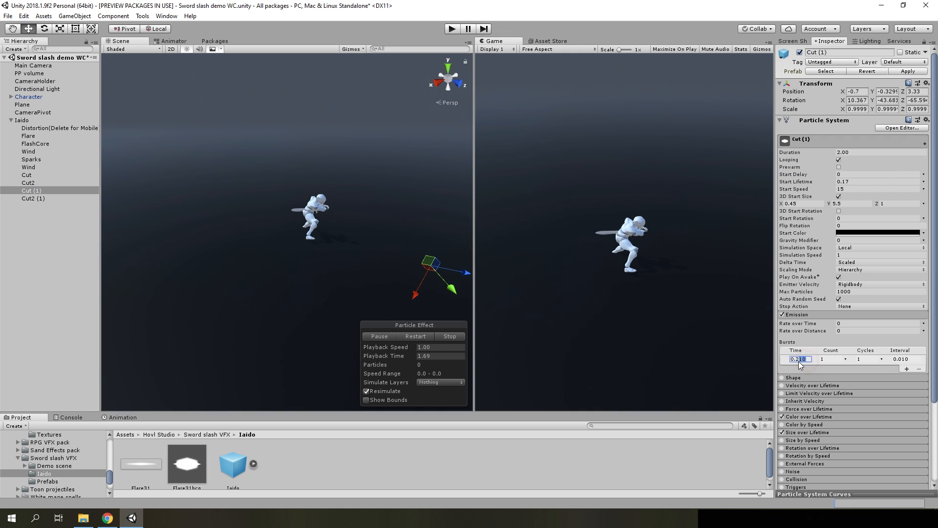
pyautogui.write('0.3')
pyautogui.click(29, 198)
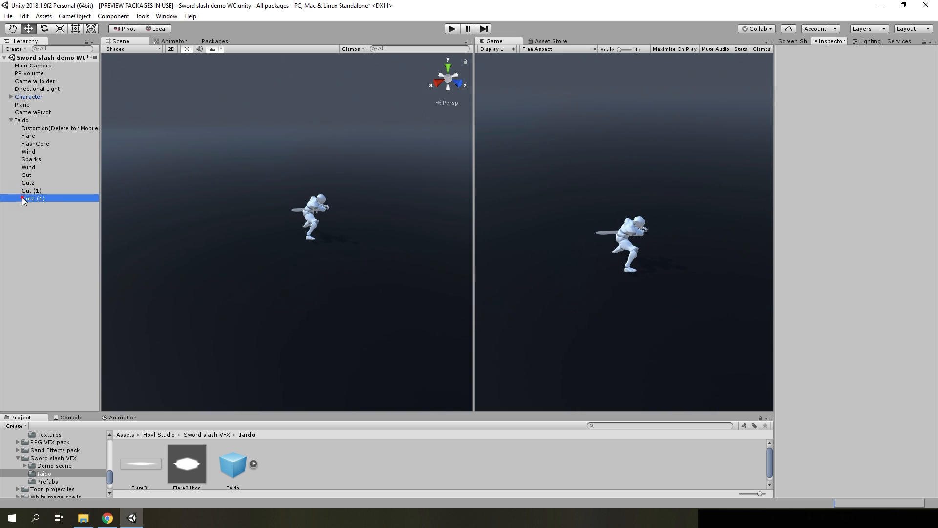
pyautogui.click(806, 360)
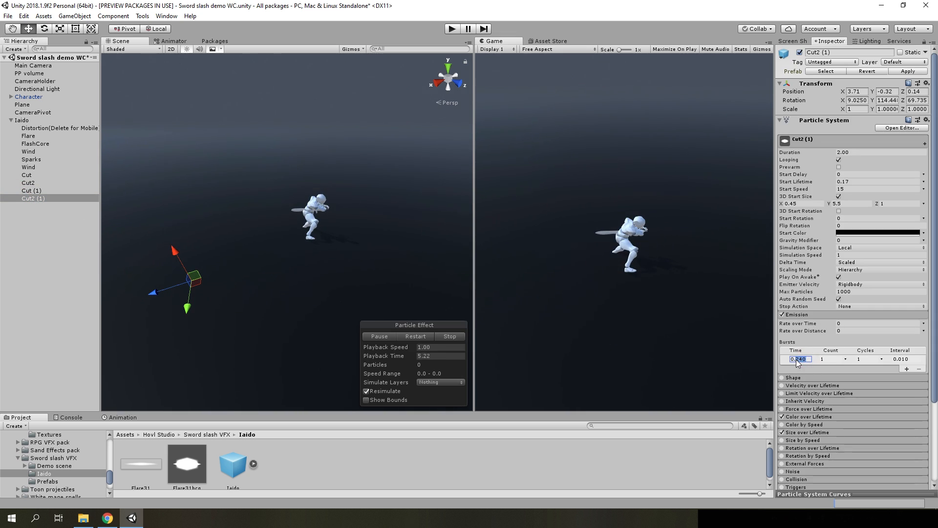
pyautogui.click(407, 336)
pyautogui.click(390, 336)
pyautogui.moveTo(407, 357)
pyautogui.mouseDown()
pyautogui.moveTo(382, 357)
pyautogui.moveTo(411, 362)
pyautogui.mouseUp()
# Set Sorting Fudge to 1 in the Renderer of both duplicated cuts and scrub the effect to 0.36
pyautogui.keyDown('ctrl'); pyautogui.click(31, 190); pyautogui.keyUp('ctrl')
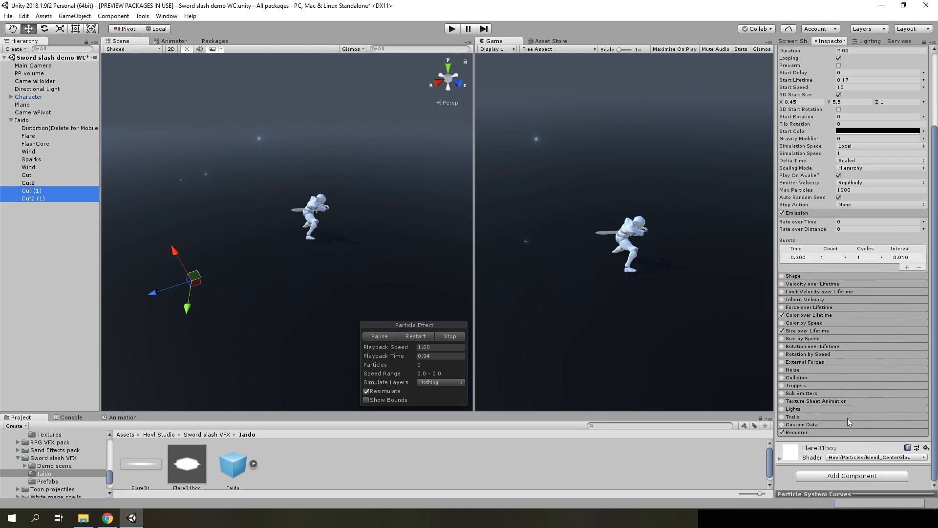
pyautogui.scroll(-5, 837, 407)
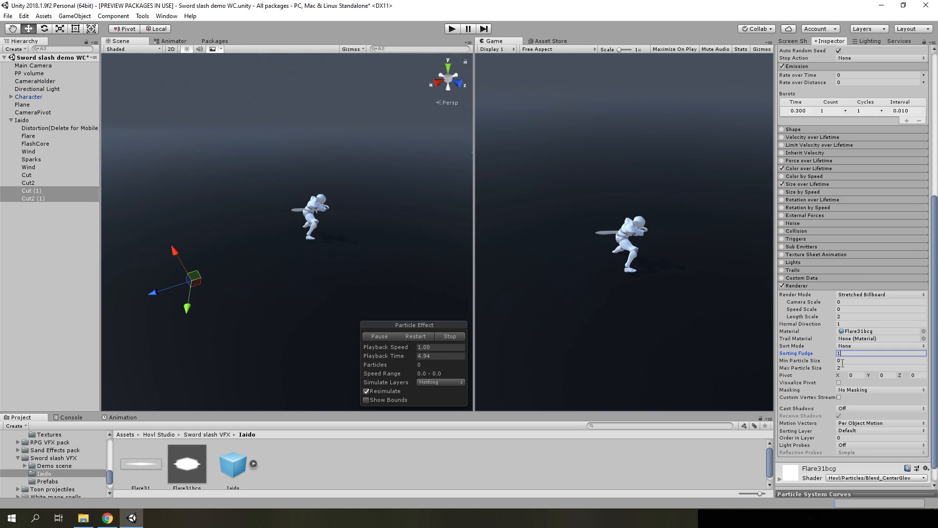
pyautogui.click(386, 337)
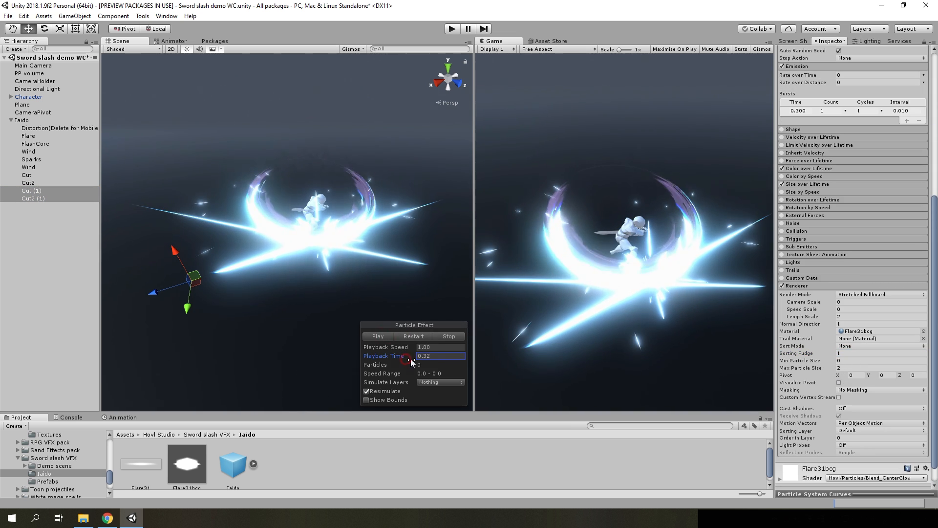
pyautogui.moveTo(411, 358); pyautogui.dragTo(422, 359)
# Remove the ending alpha fade from both copies' Color over Lifetime gradient, keeping only the fade-in from transparent over about the first 20%
pyautogui.scroll(4, 839, 251)
pyautogui.click(806, 286)
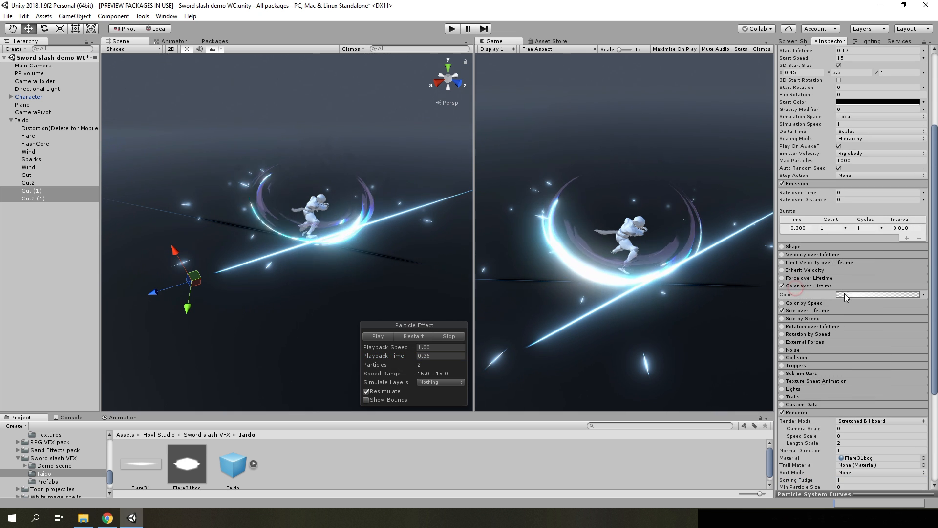
pyautogui.click(851, 295)
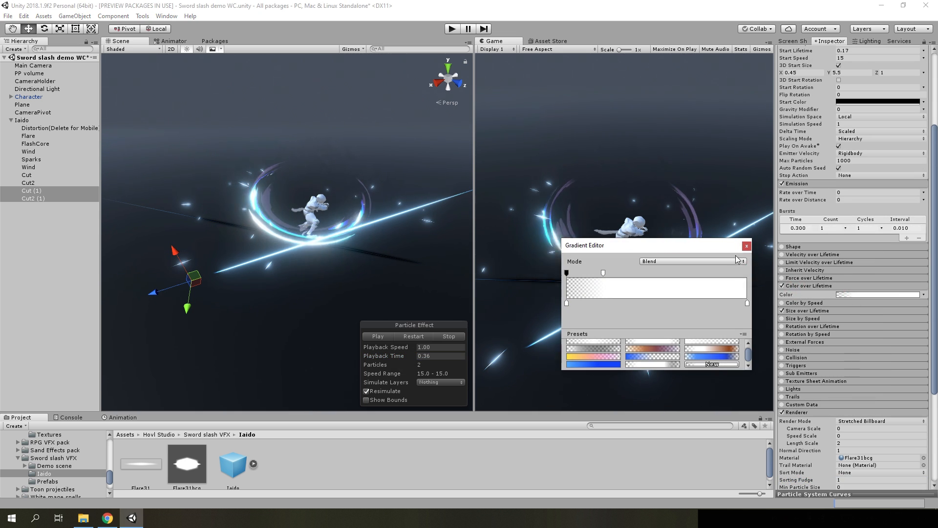
pyautogui.click(746, 246)
pyautogui.press('w')
pyautogui.moveTo(311, 264); pyautogui.dragTo(251, 266, button='right')
pyautogui.press('s')
# Set the 3D Start Size of both duplicated cuts to X 0.25 and Y 6
pyautogui.click(806, 311)
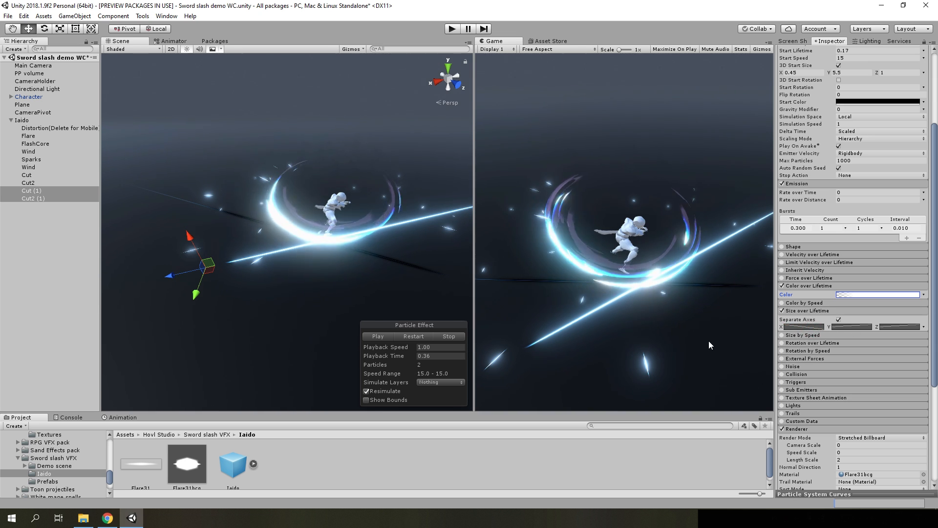
pyautogui.scroll(5, 821, 193)
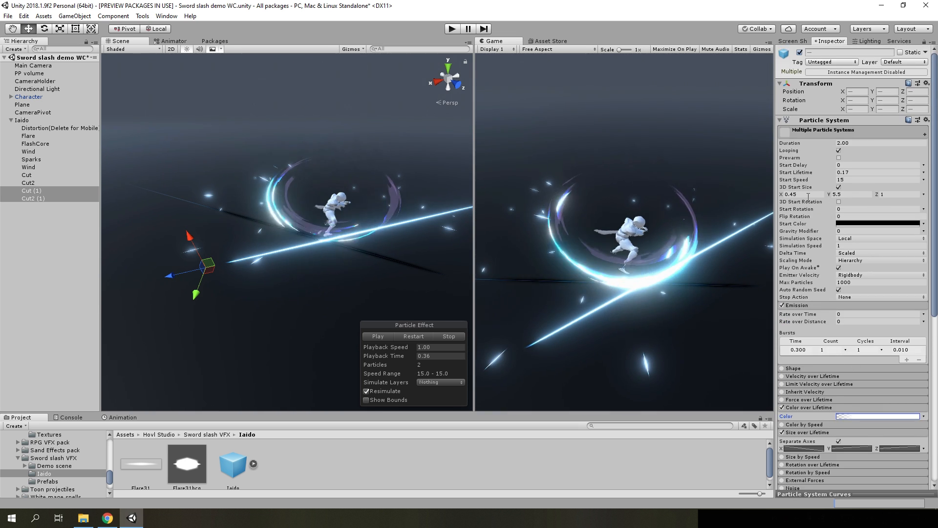
pyautogui.click(808, 194)
pyautogui.write('0.25')
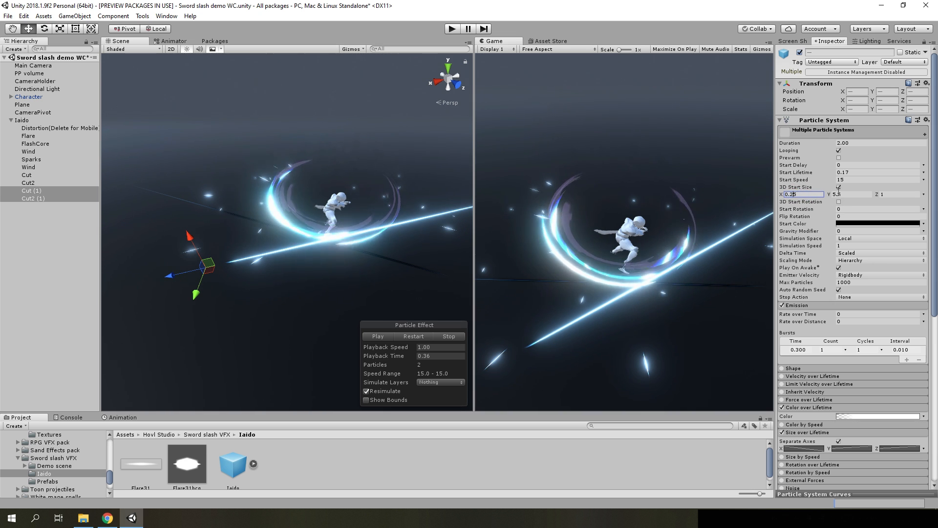
pyautogui.press('Tab')
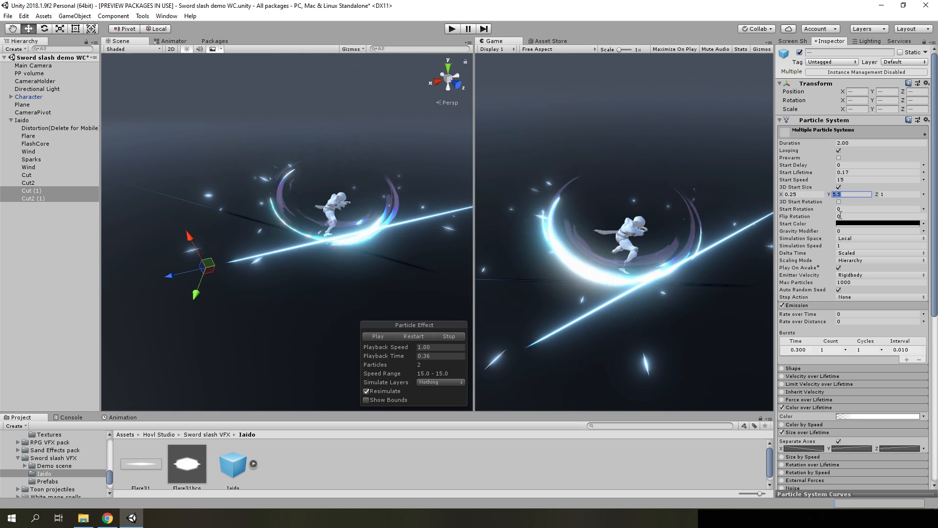
pyautogui.write('6')
# Replay the effect repeatedly to examine the timing of the dark cuts, and pause it while they show
pyautogui.click(412, 336)
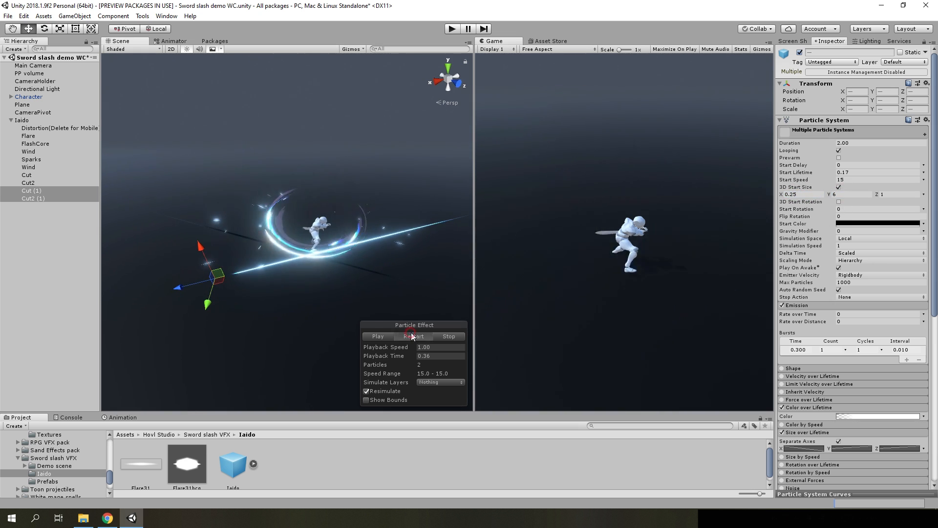
pyautogui.click(409, 334)
pyautogui.click(410, 333)
pyautogui.click(408, 334)
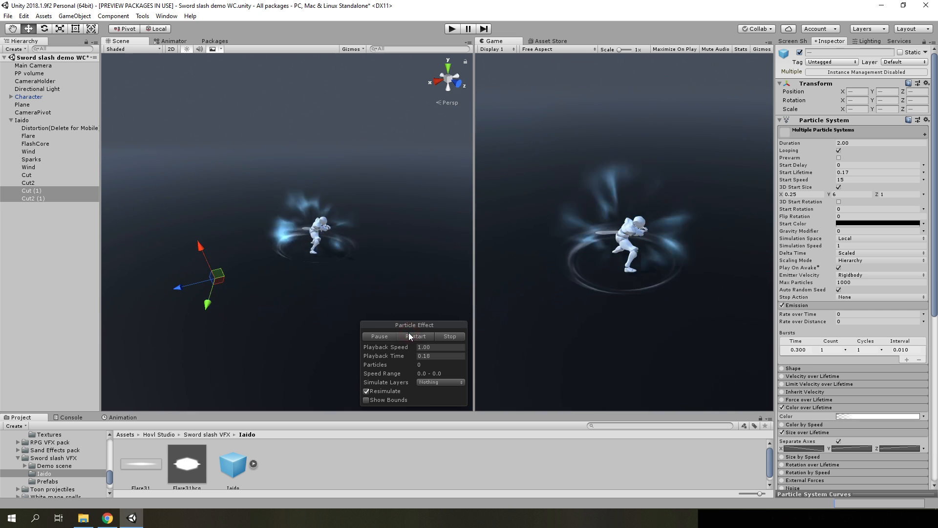
pyautogui.click(409, 333)
pyautogui.click(405, 332)
pyautogui.click(409, 333)
pyautogui.click(409, 333)
pyautogui.click(394, 333)
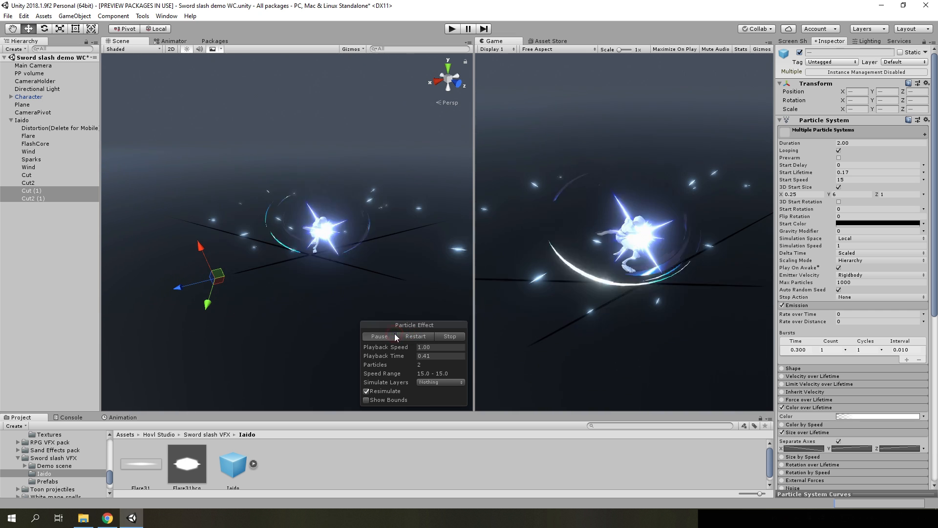
# Add the original Iaido prefab to the scene and play it alongside the recreated effect, pausing to view it from a higher angle
pyautogui.click(35, 250)
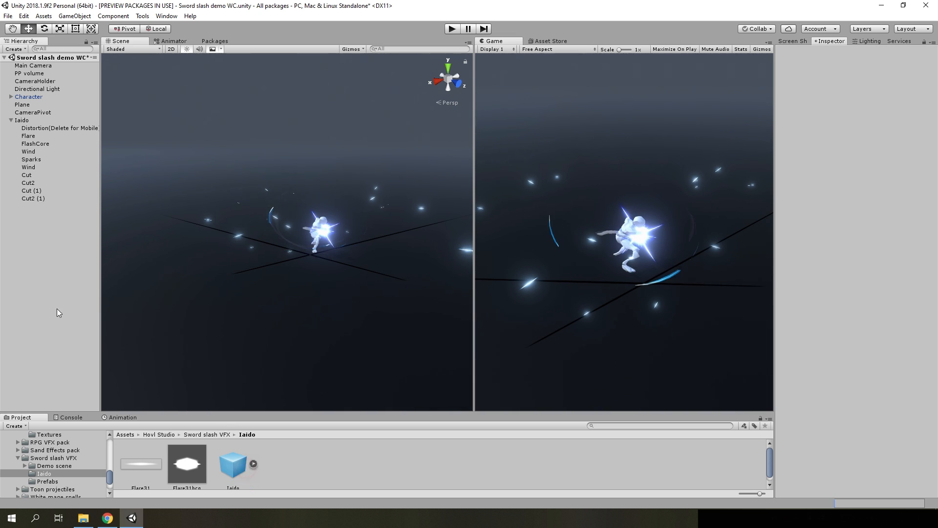
pyautogui.moveTo(244, 470); pyautogui.dragTo(57, 309)
pyautogui.click(401, 338)
pyautogui.click(381, 336)
pyautogui.moveTo(334, 286); pyautogui.dragTo(486, 337, button='right')
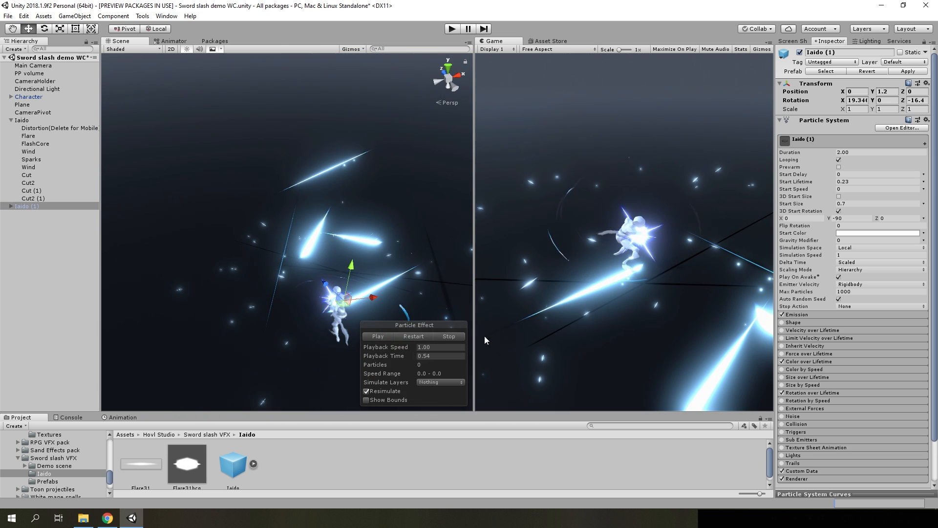
# Replay and pause the original Iaido effect several times to examine its additional flying cuts
pyautogui.click(410, 338)
pyautogui.click(373, 337)
pyautogui.click(401, 338)
pyautogui.click(392, 339)
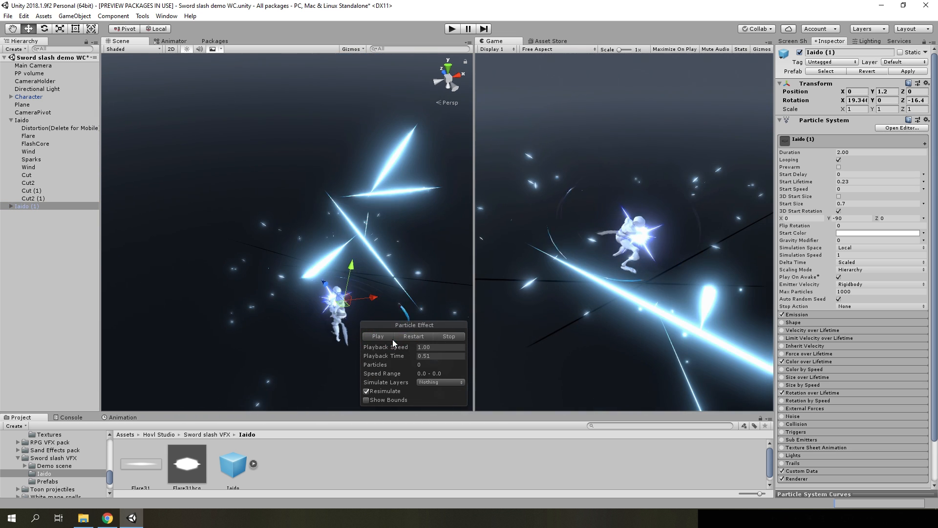
pyautogui.click(392, 339)
pyautogui.click(392, 339)
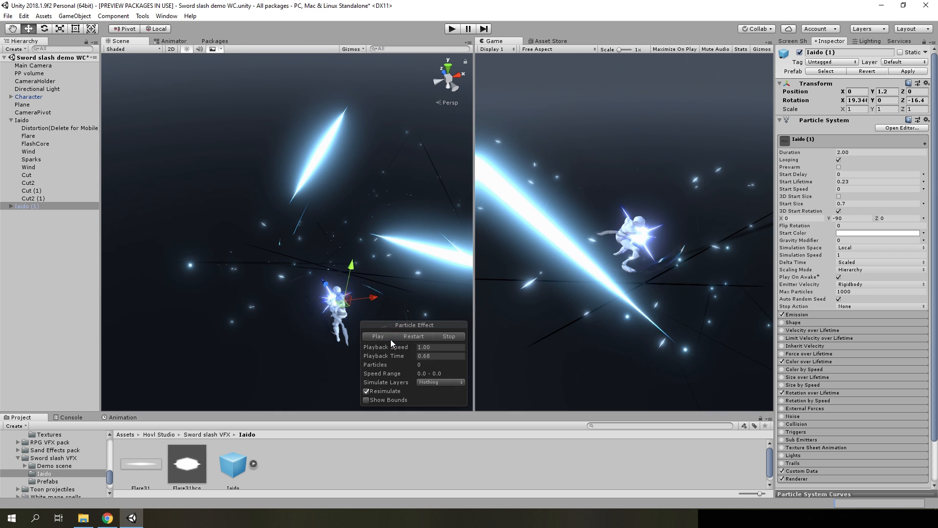
# Delete the recreated effect, keep the original Iaido prefab, and scrub the playback of its Slashes particle system to 0.72
pyautogui.press('Delete')
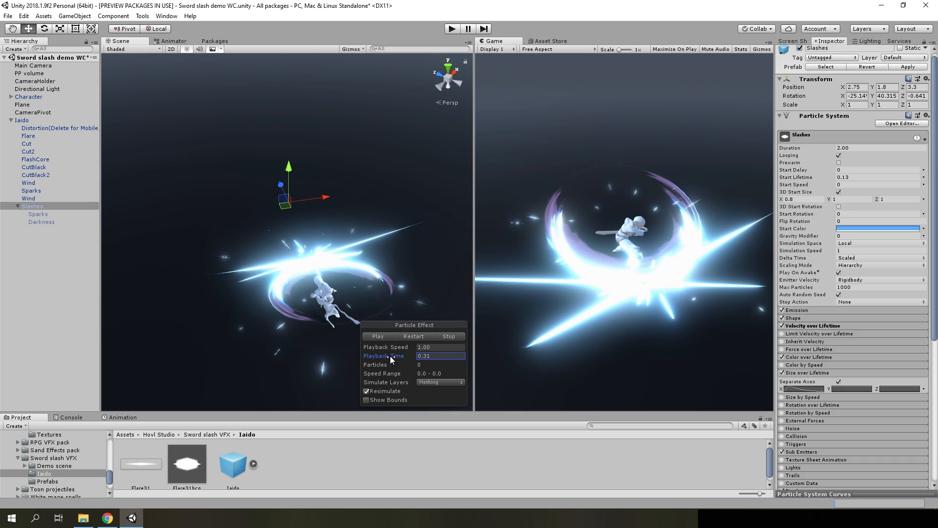
pyautogui.moveTo(390, 355); pyautogui.dragTo(497, 339)
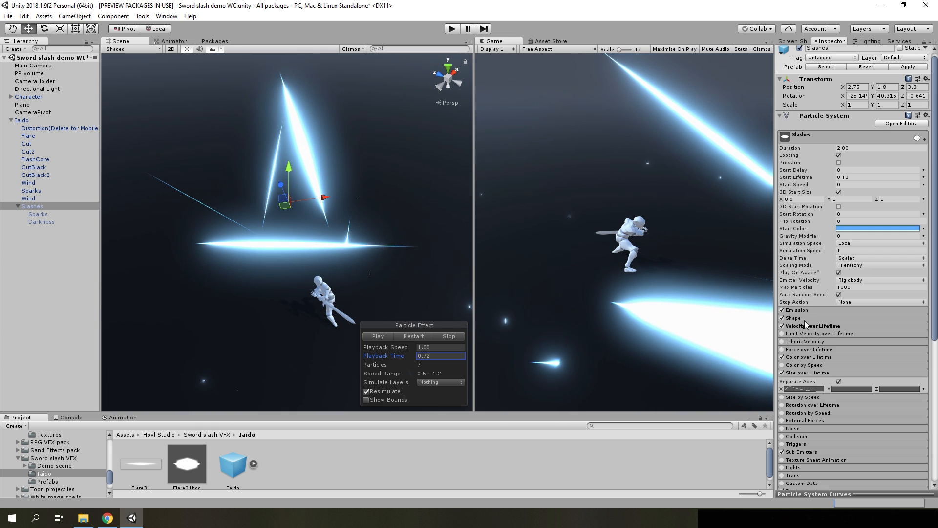
# Try a Shape Scale Y of 1 on Slashes to compare the emission circle, and restore it to 0.6
pyautogui.click(793, 318)
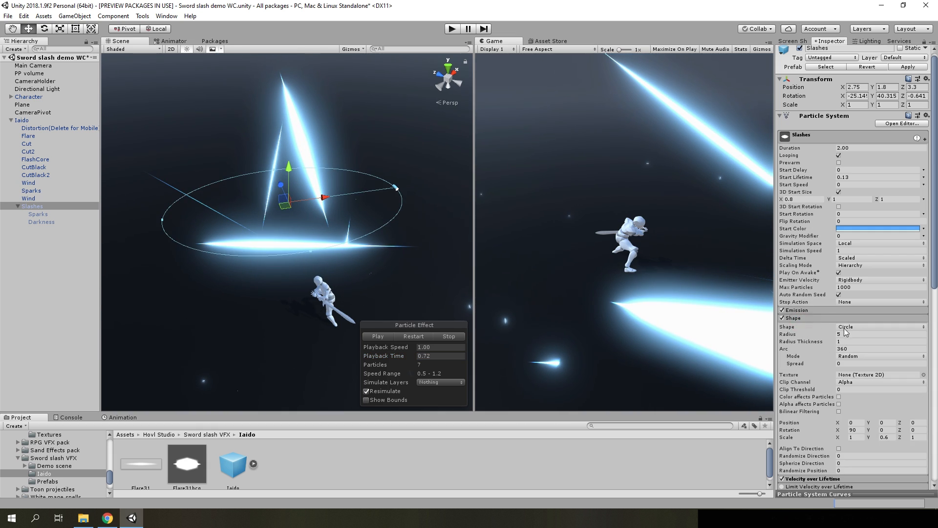
pyautogui.keyDown('alt'); pyautogui.moveTo(325, 243); pyautogui.dragTo(380, 246); pyautogui.keyUp('alt')
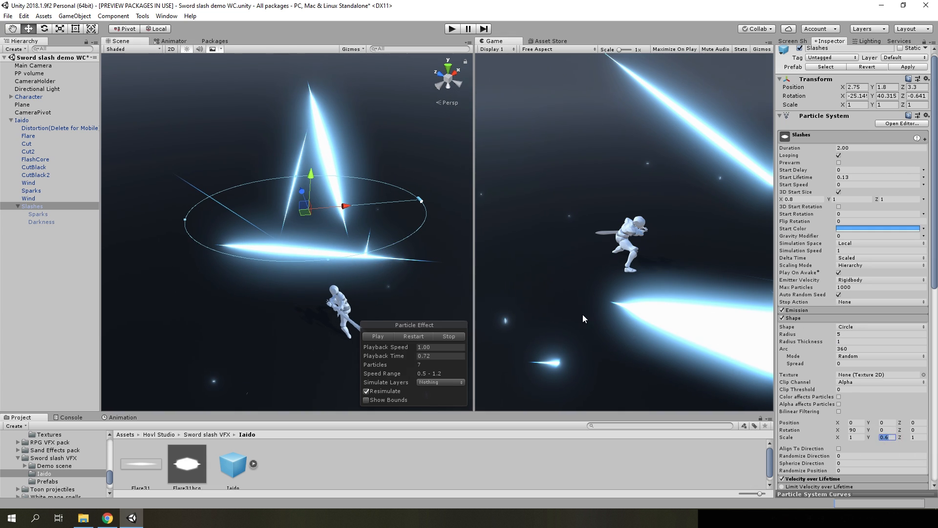
pyautogui.write('1')
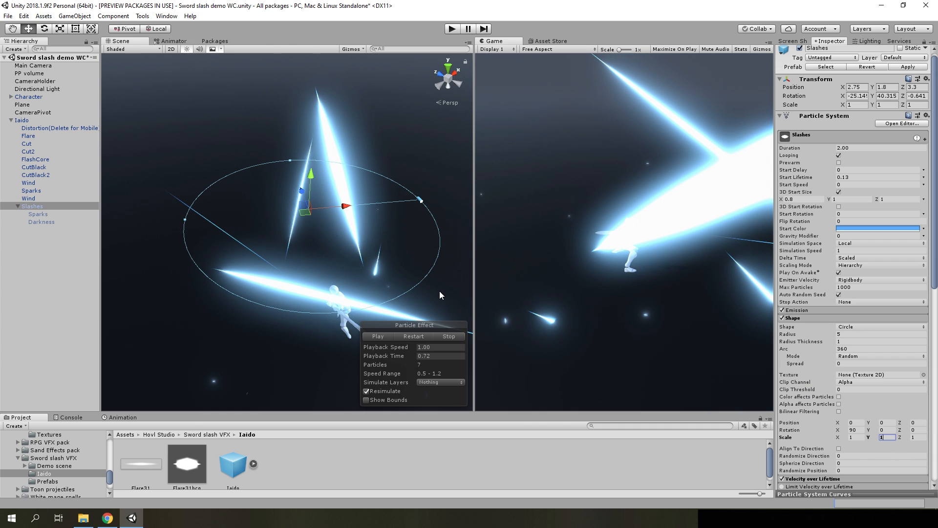
pyautogui.press('BackSpace')
pyautogui.write('0.6')
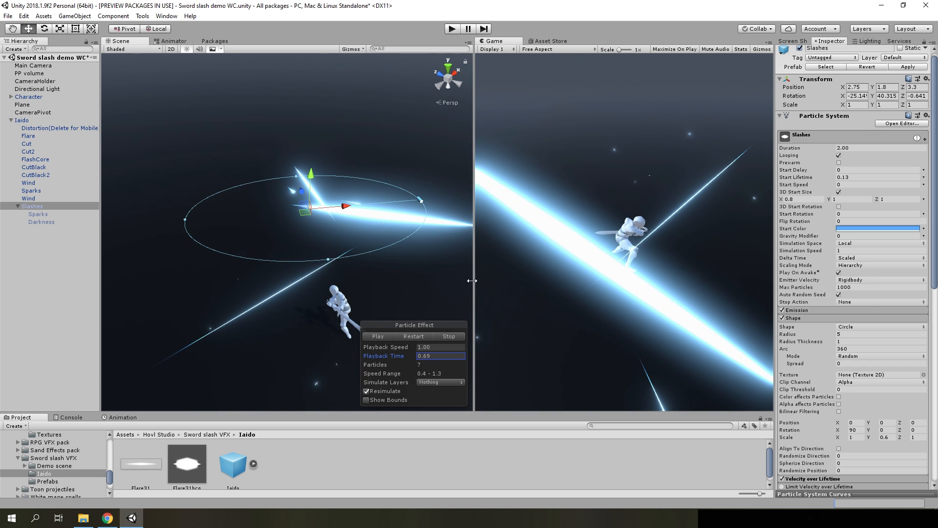
# Collapse the Shape settings of Slashes and examine its Renderer settings
pyautogui.scroll(-3, 867, 391)
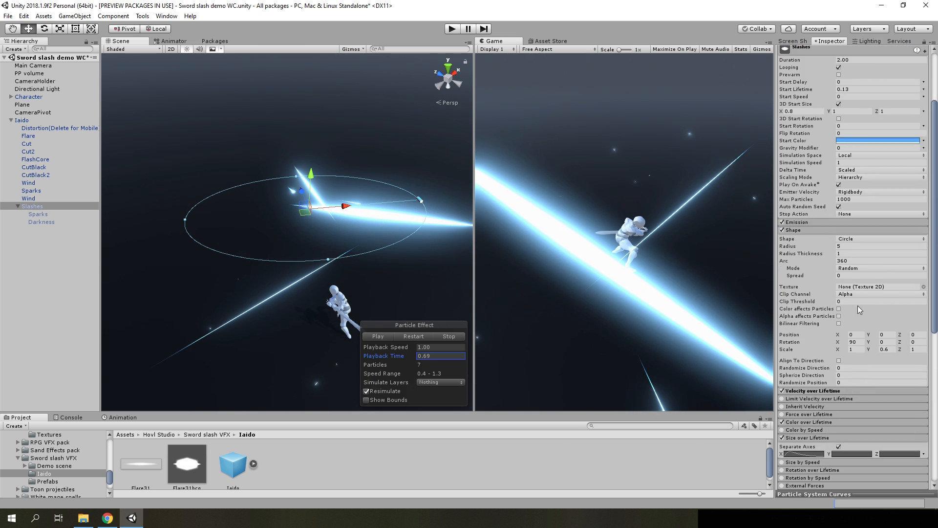
pyautogui.click(807, 232)
pyautogui.scroll(-5, 817, 301)
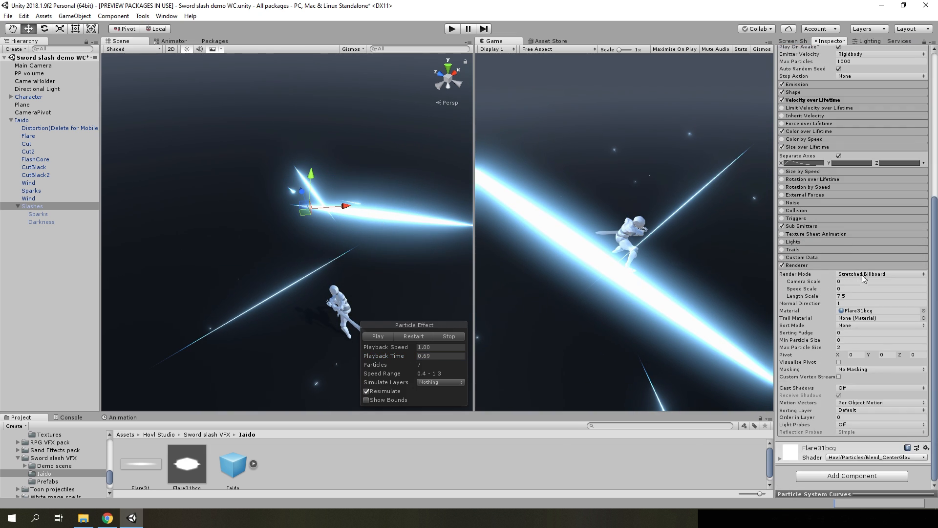
pyautogui.scroll(6, 863, 277)
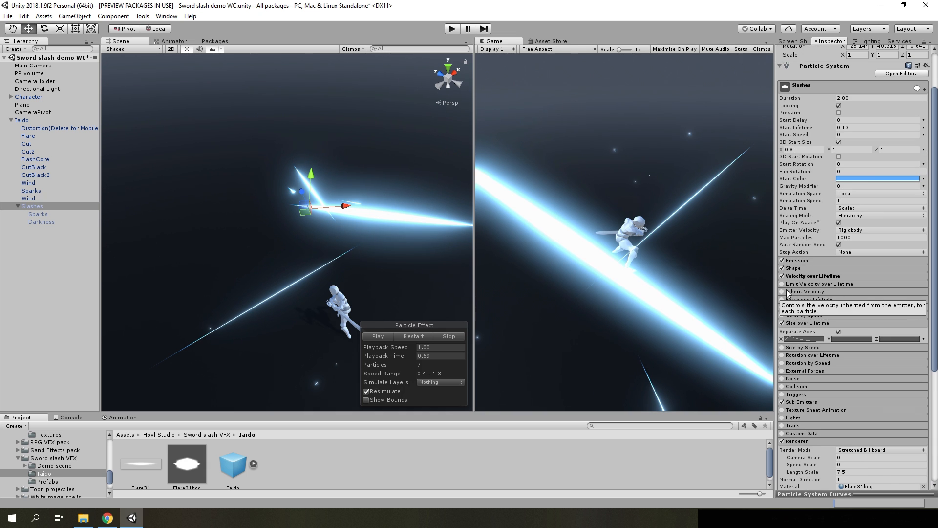
# In Velocity over Lifetime of Slashes, set both Linear X values and both Linear Z values to 0
pyautogui.click(804, 276)
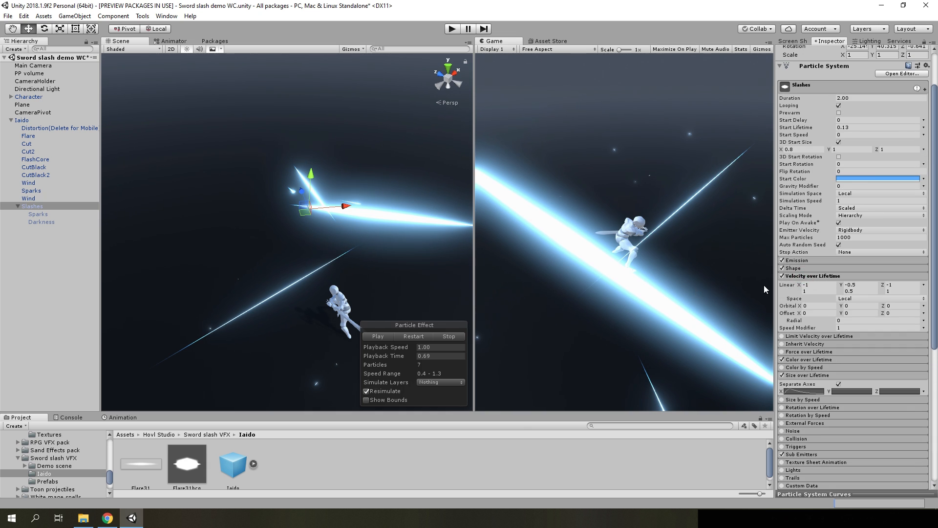
pyautogui.keyDown('alt'); pyautogui.moveTo(349, 252); pyautogui.dragTo(288, 251); pyautogui.keyUp('alt')
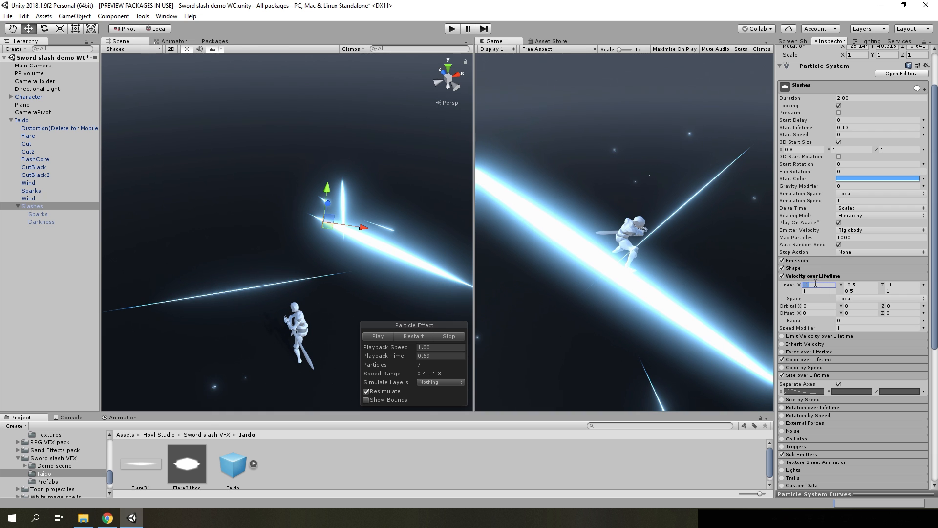
pyautogui.write('0')
pyautogui.click(821, 291)
pyautogui.write('0')
pyautogui.click(904, 284)
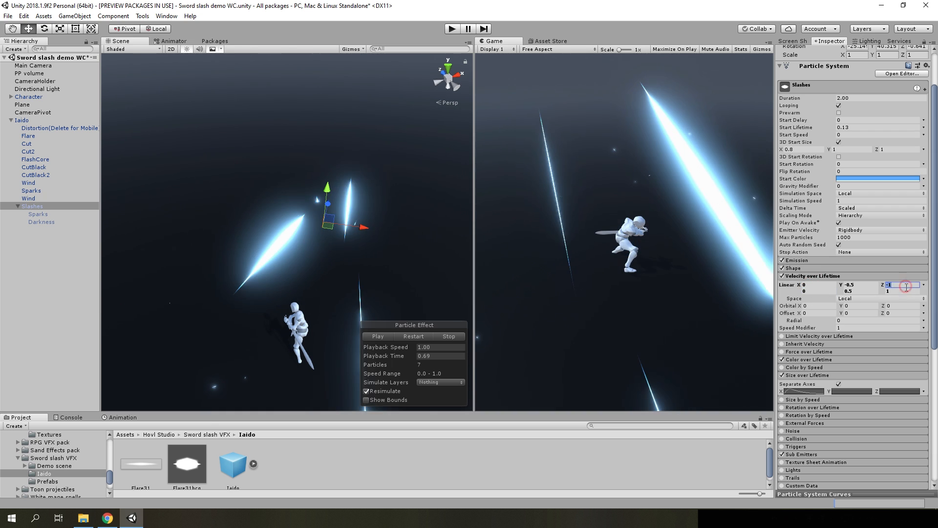
pyautogui.write('0')
pyautogui.click(899, 291)
pyautogui.write('0')
pyautogui.keyDown('alt'); pyautogui.moveTo(426, 288); pyautogui.dragTo(430, 201); pyautogui.keyUp('alt')
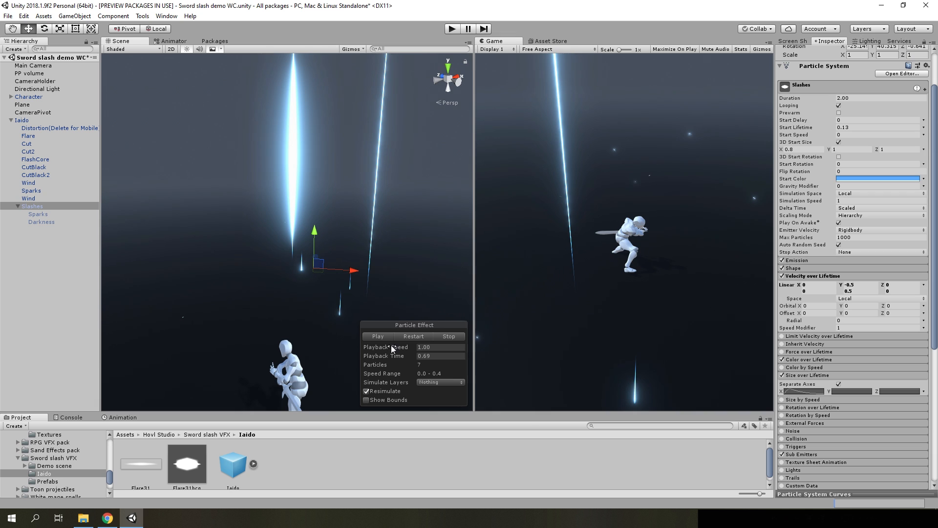
# Restore the Linear X and Z velocities to -1 and 1, set both Linear Y values to 0, and replay the effect
pyautogui.click(865, 287)
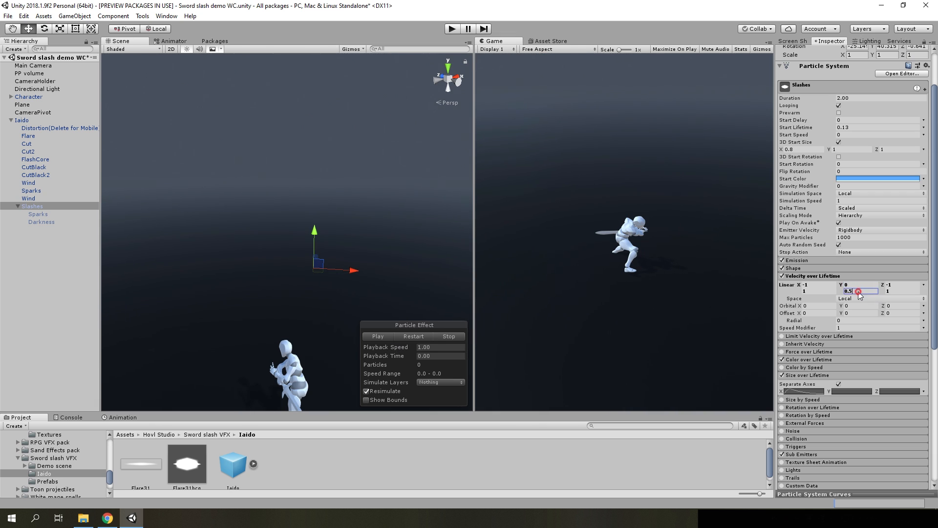
pyautogui.click(414, 336)
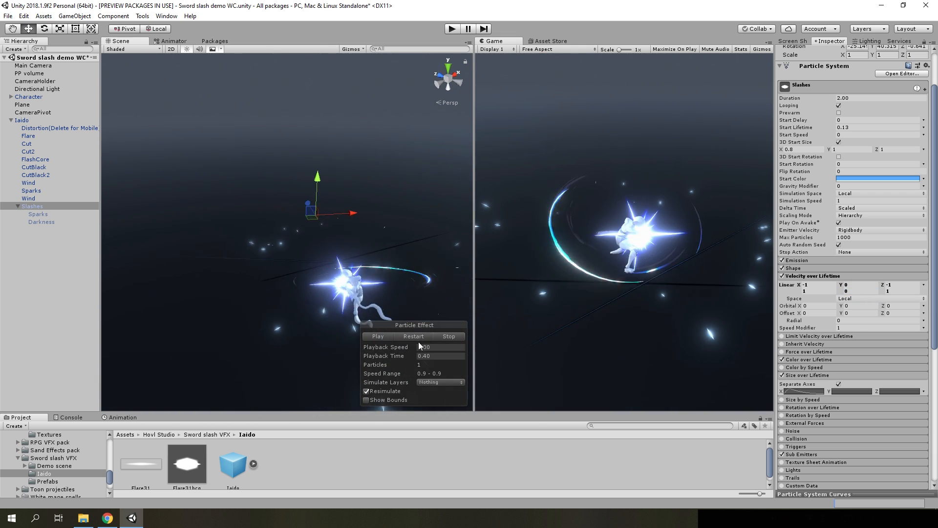
pyautogui.click(421, 356)
pyautogui.moveTo(421, 356); pyautogui.dragTo(479, 351)
pyautogui.moveTo(396, 310); pyautogui.dragTo(371, 293, button='right')
# Restore the Linear Y velocity limits to -0.5 and 0.5, replay the effect and scrub it to 0.69
pyautogui.moveTo(843, 291); pyautogui.dragTo(859, 286)
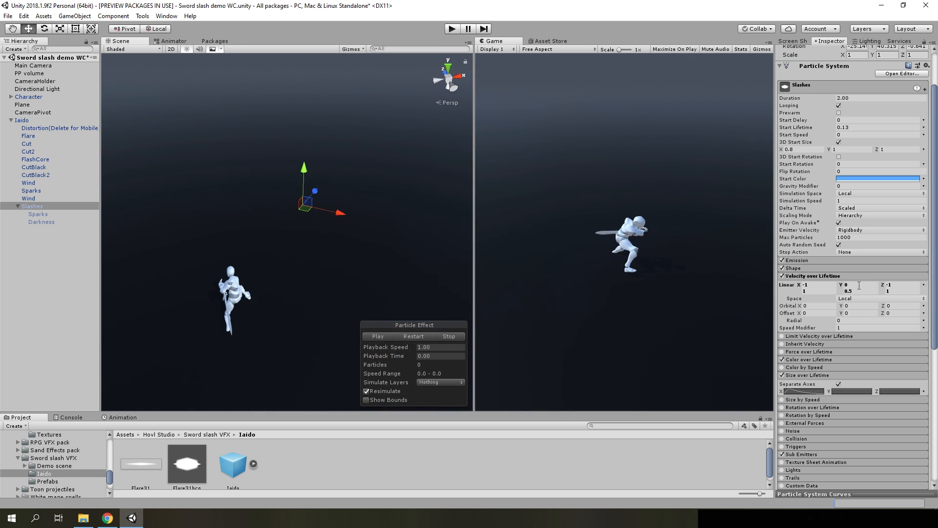
pyautogui.click(385, 338)
pyautogui.click(385, 338)
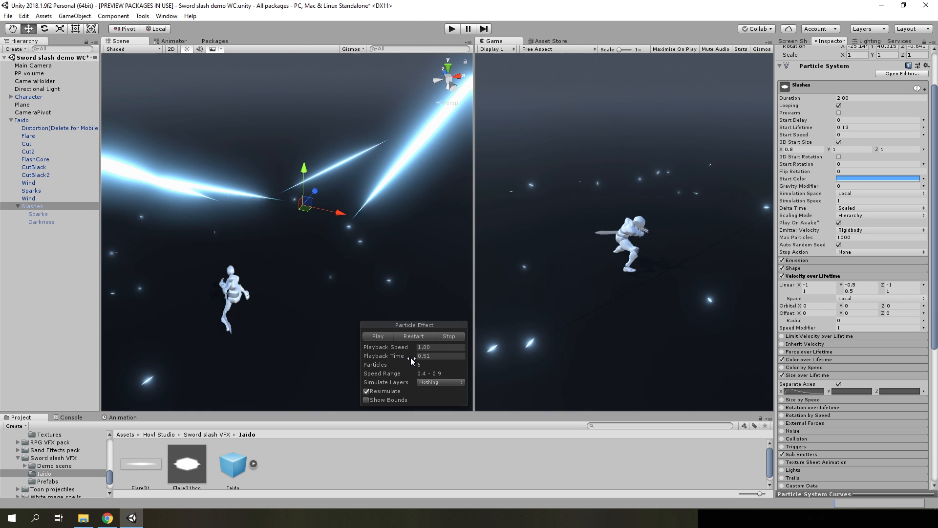
pyautogui.moveTo(410, 357); pyautogui.dragTo(470, 351)
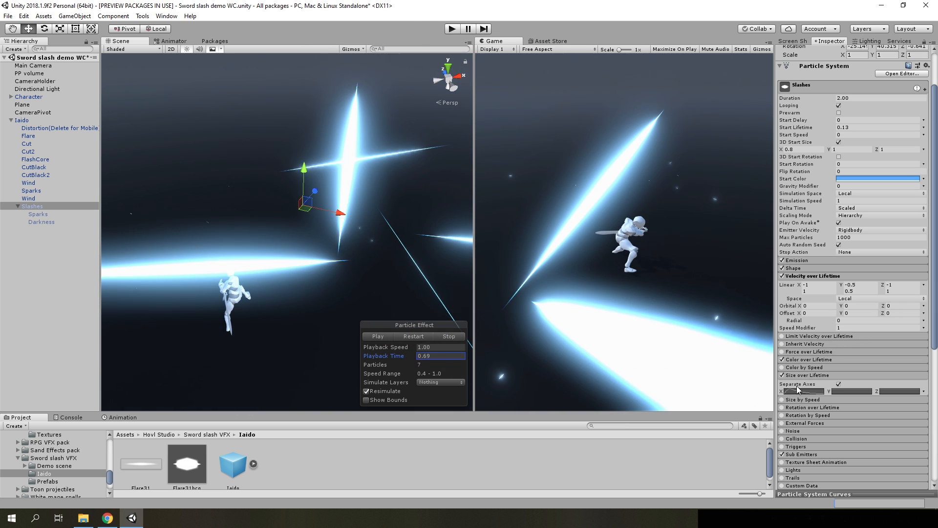
# Examine the X, Y and Z Size over Lifetime curves of Slashes, comparing them with the cuts at playback time 0.75
pyautogui.keyDown('alt'); pyautogui.moveTo(371, 247); pyautogui.dragTo(395, 252); pyautogui.keyUp('alt')
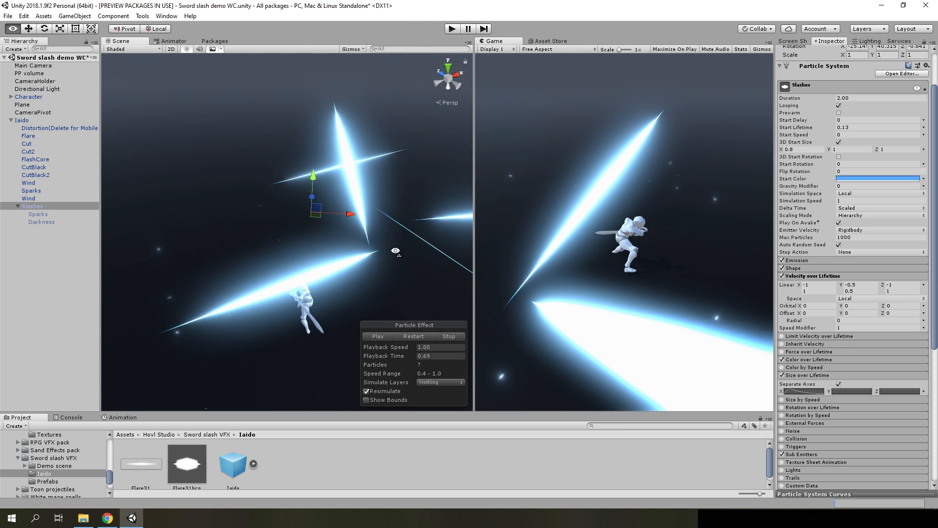
pyautogui.click(793, 494)
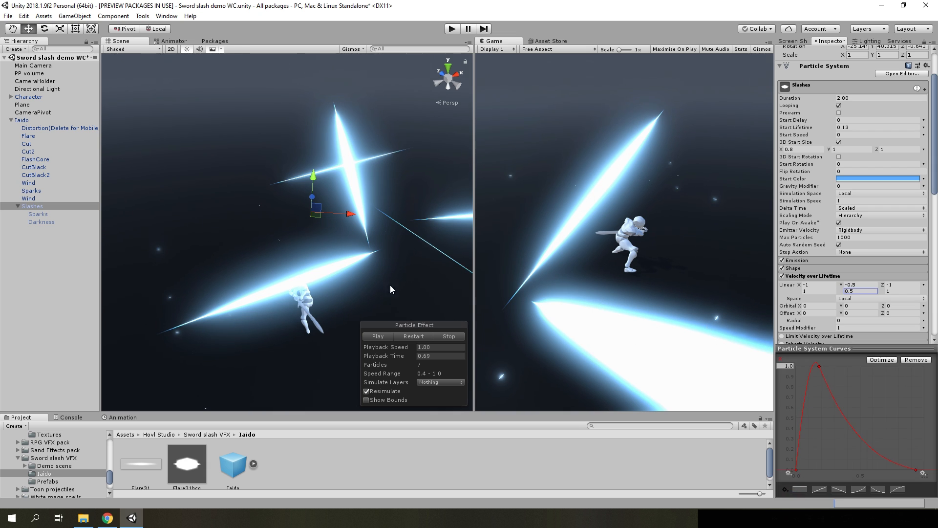
pyautogui.moveTo(400, 360); pyautogui.dragTo(423, 355)
pyautogui.scroll(-3, 861, 333)
pyautogui.click(847, 303)
pyautogui.click(889, 303)
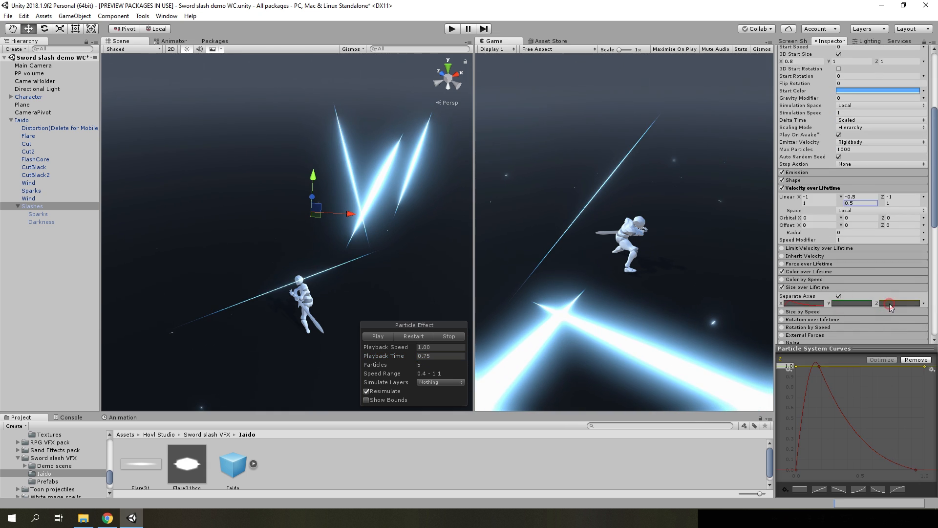
pyautogui.click(889, 303)
pyautogui.click(851, 304)
pyautogui.click(807, 304)
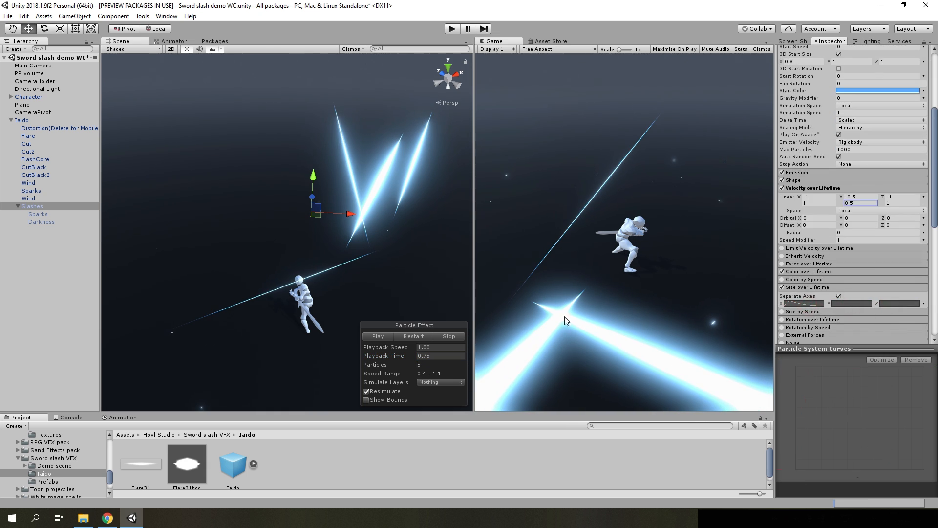
pyautogui.moveTo(349, 265); pyautogui.dragTo(321, 262, button='middle')
# Expand the Sub Emitters settings of Slashes, activate the Darkness sub emitter object, and scrub the playback to 0.35
pyautogui.moveTo(389, 354); pyautogui.dragTo(264, 350)
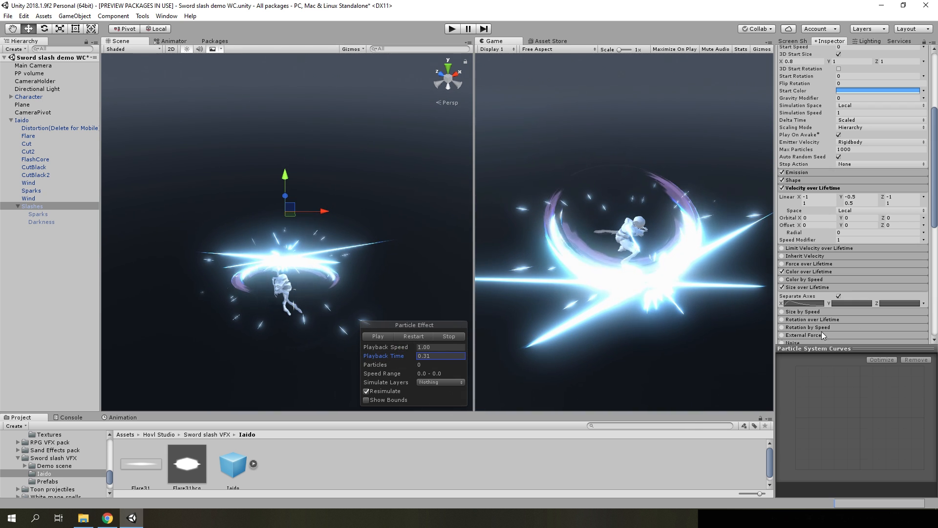
pyautogui.click(863, 349)
pyautogui.scroll(-1, 887, 348)
pyautogui.scroll(-1, 887, 347)
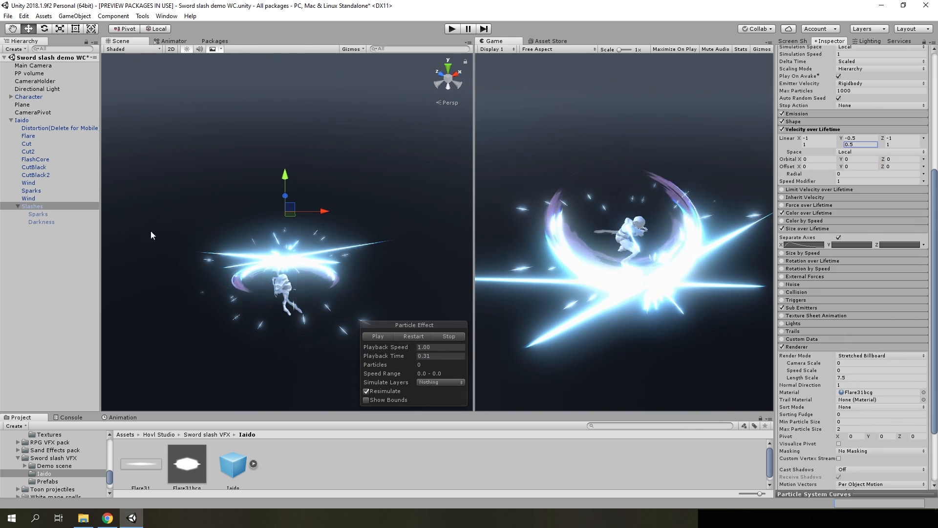
pyautogui.click(831, 308)
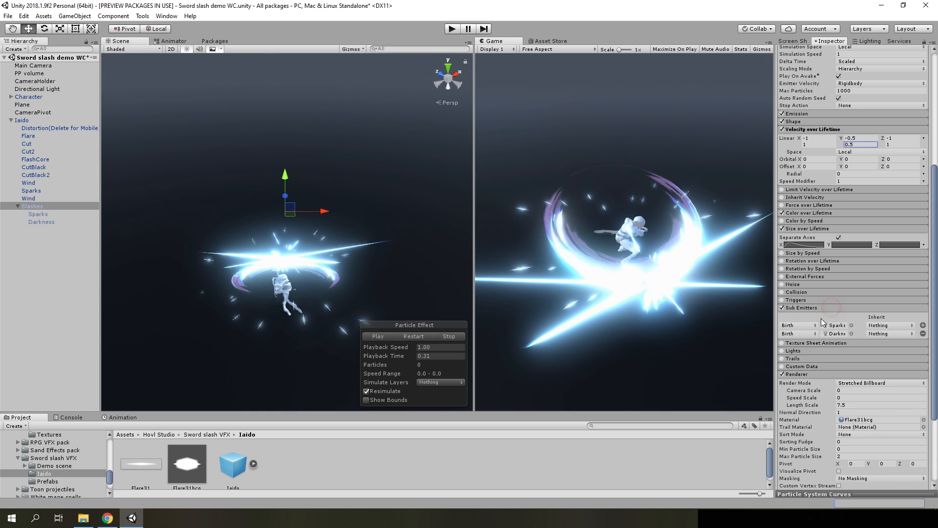
pyautogui.click(54, 221)
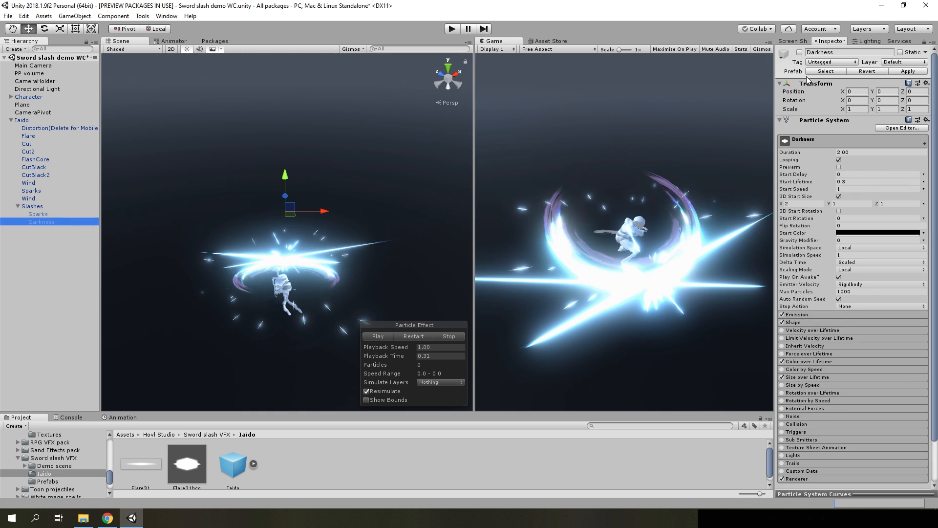
pyautogui.click(395, 345)
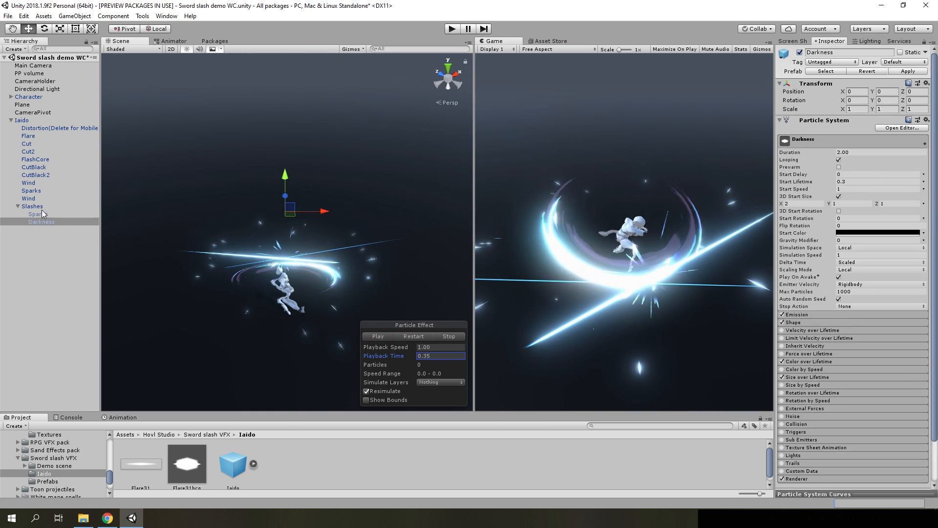
# Examine the Emission burst and the Color over Lifetime gradient of Slashes
pyautogui.click(31, 205)
pyautogui.click(797, 314)
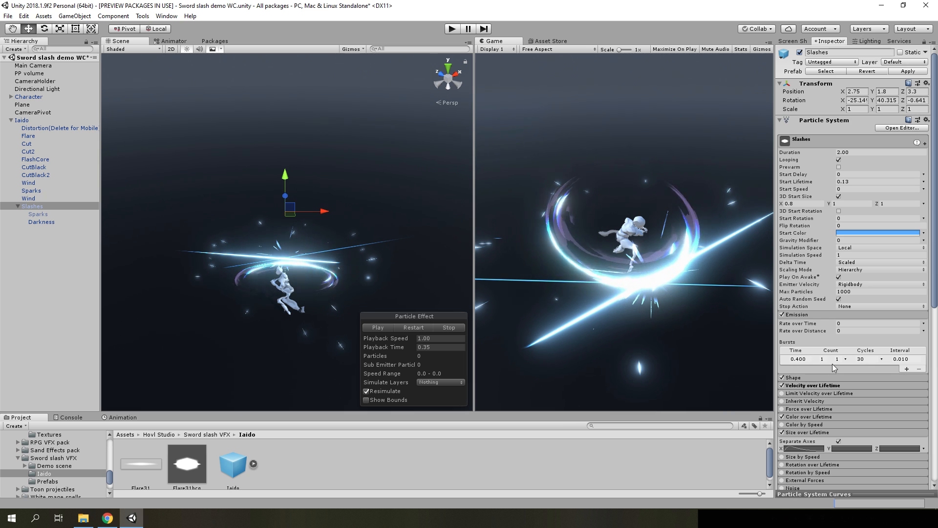
pyautogui.scroll(-3, 830, 361)
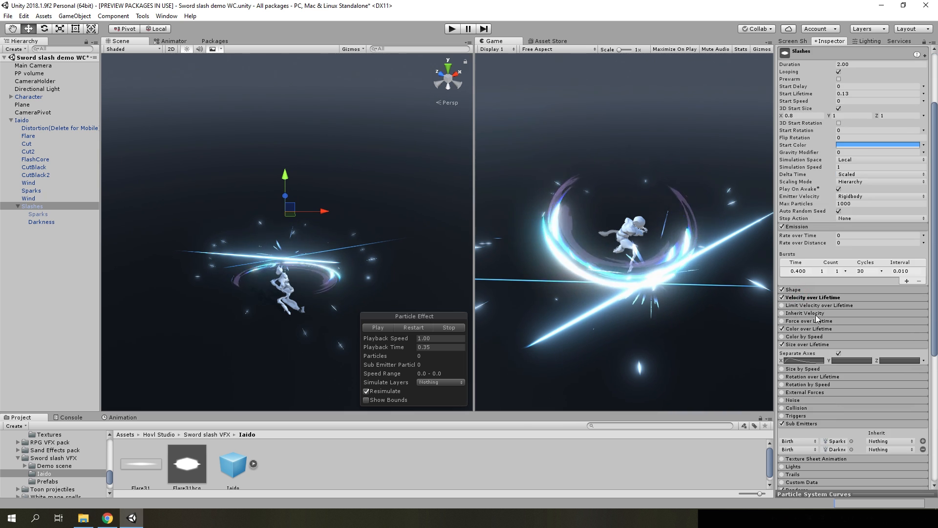
pyautogui.click(831, 328)
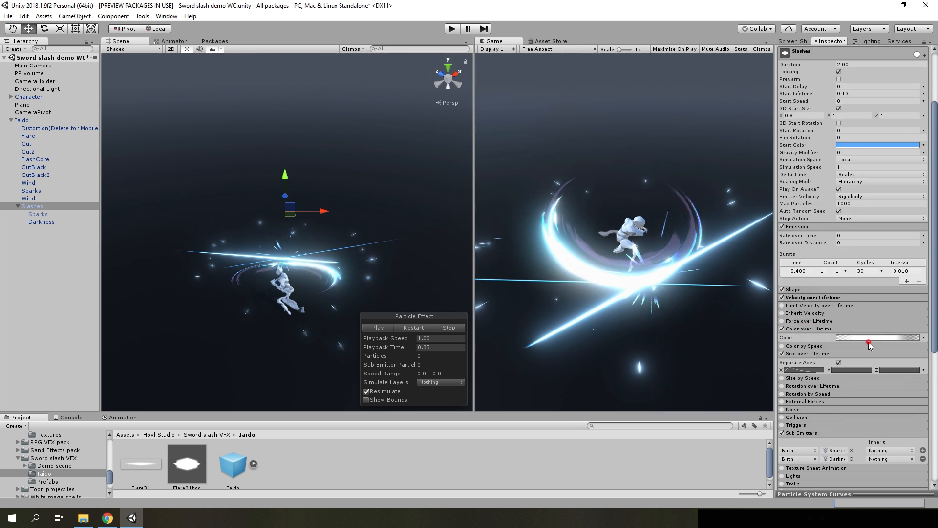
pyautogui.click(869, 338)
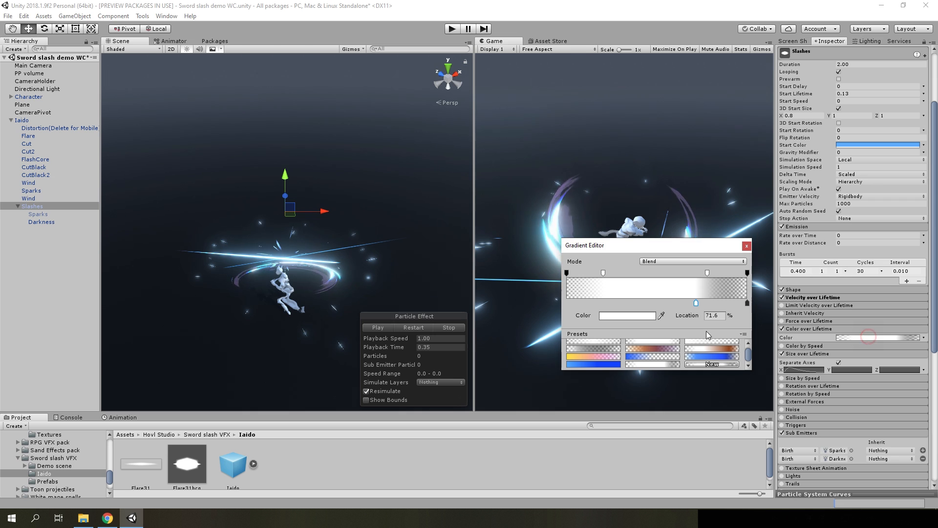
pyautogui.click(746, 246)
# Examine the Emission burst of Darkness, and scrub the Slashes playback to 0.72 to view the black trails
pyautogui.click(41, 221)
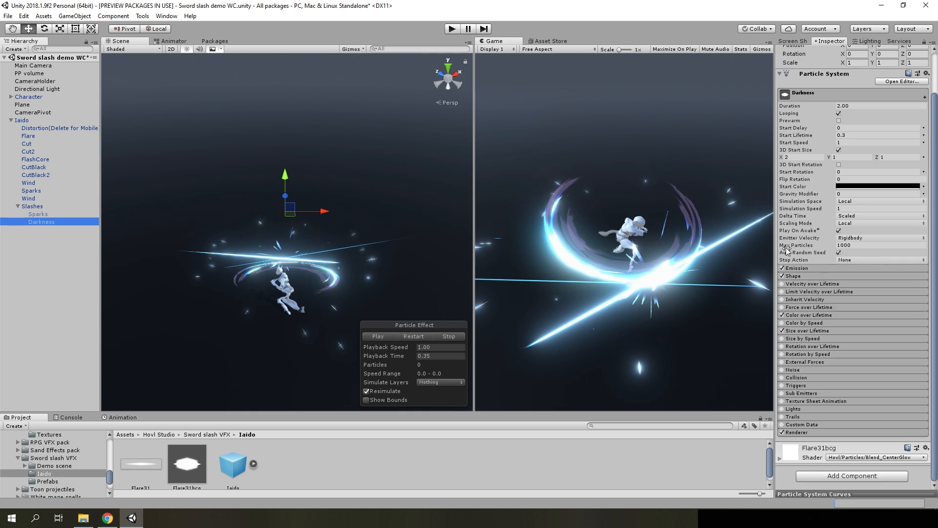
pyautogui.click(796, 268)
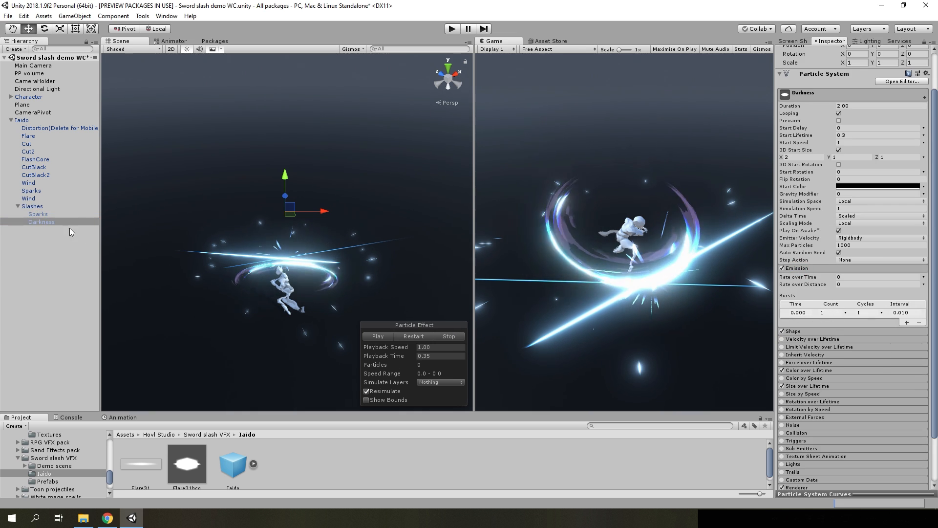
pyautogui.click(32, 207)
pyautogui.click(402, 347)
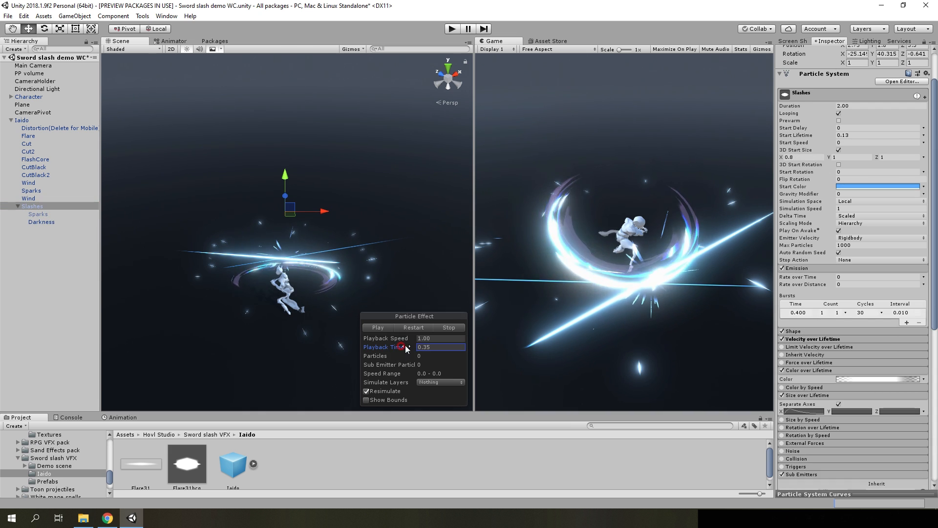
pyautogui.moveTo(405, 345); pyautogui.dragTo(527, 347)
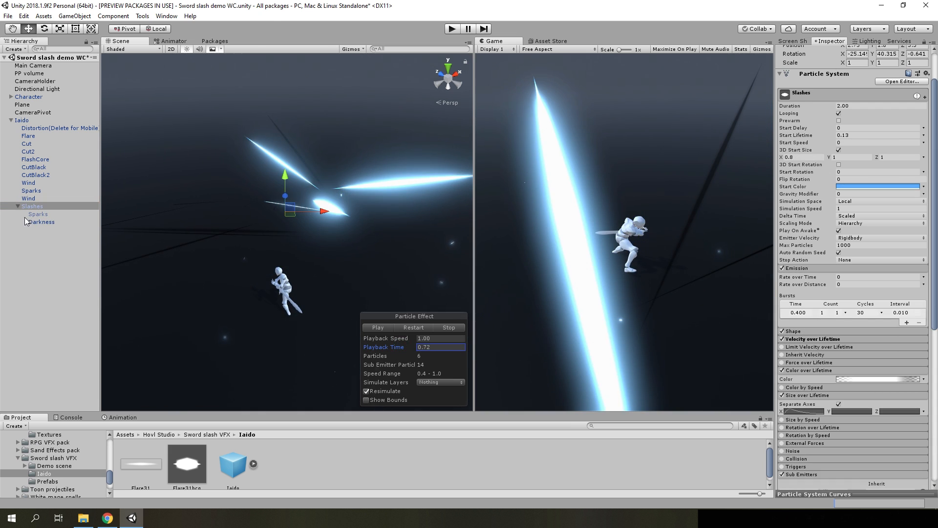
# Examine the Color over Lifetime gradient and the X Size over Lifetime curve of the Darkness sub emitter
pyautogui.click(29, 222)
pyautogui.click(809, 369)
pyautogui.scroll(-3, 863, 315)
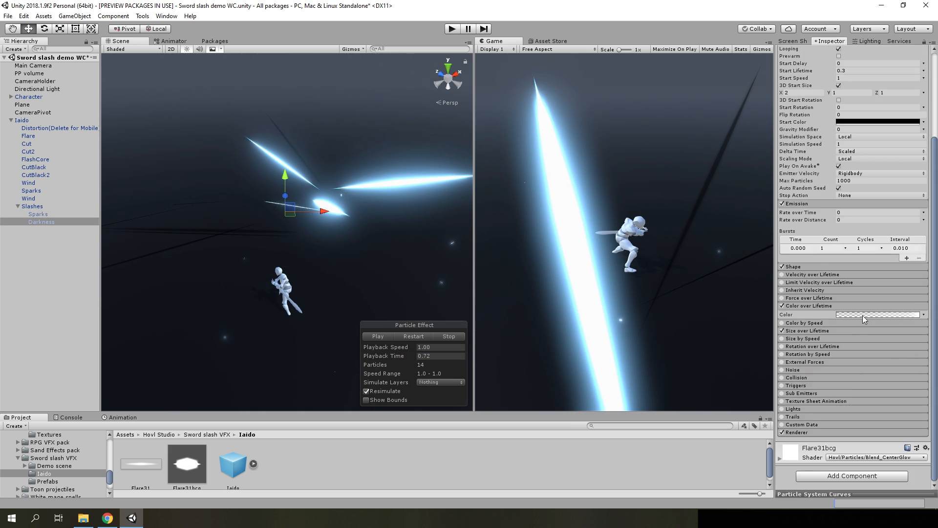
pyautogui.click(864, 315)
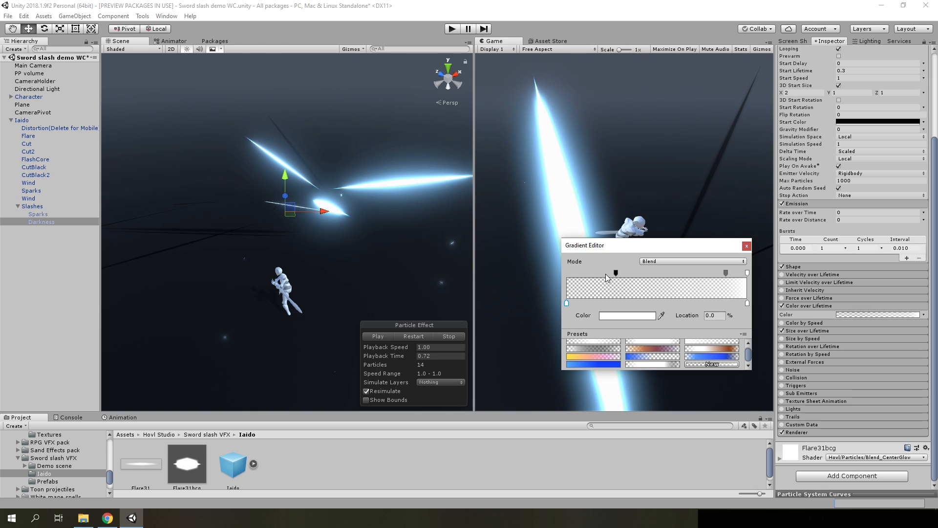
pyautogui.click(803, 331)
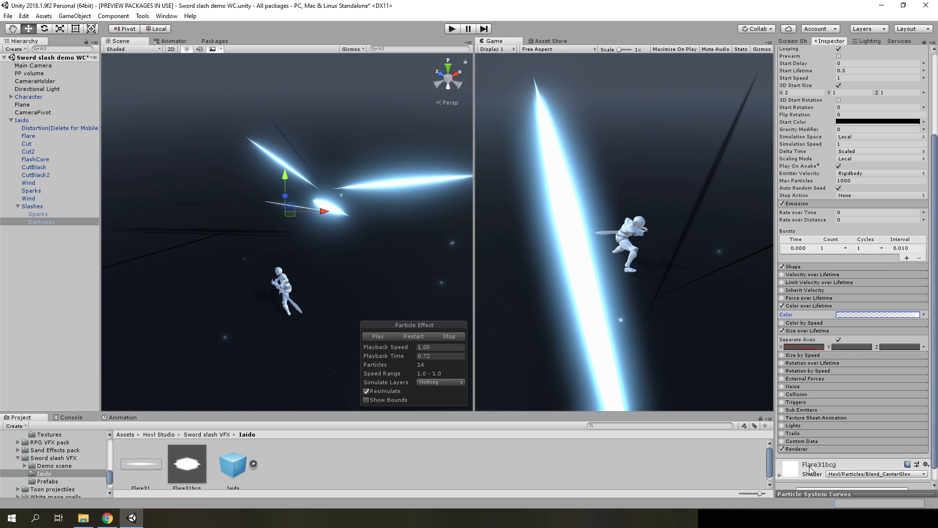
pyautogui.moveTo(807, 495); pyautogui.dragTo(808, 349)
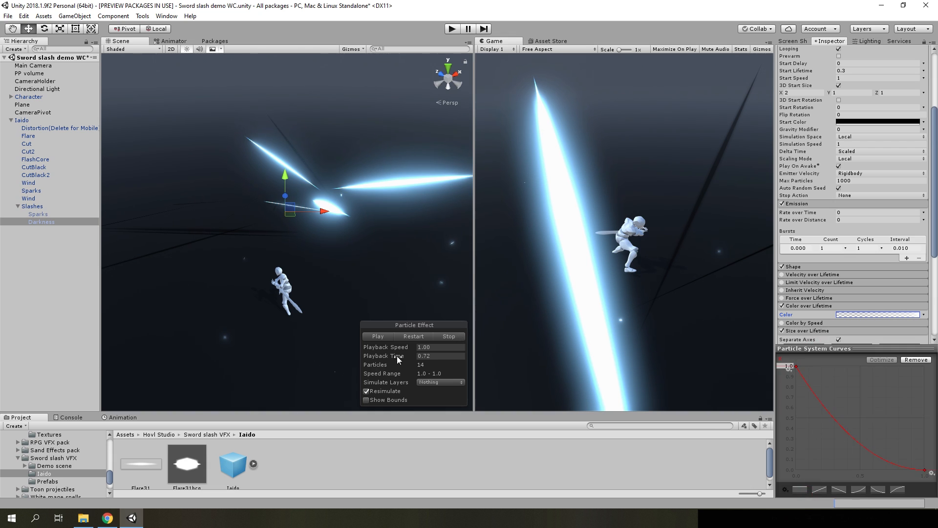
# Scrub the Darkness playback to 1.02 to view the black trails fading, and replay the effect
pyautogui.moveTo(397, 356); pyautogui.dragTo(412, 250)
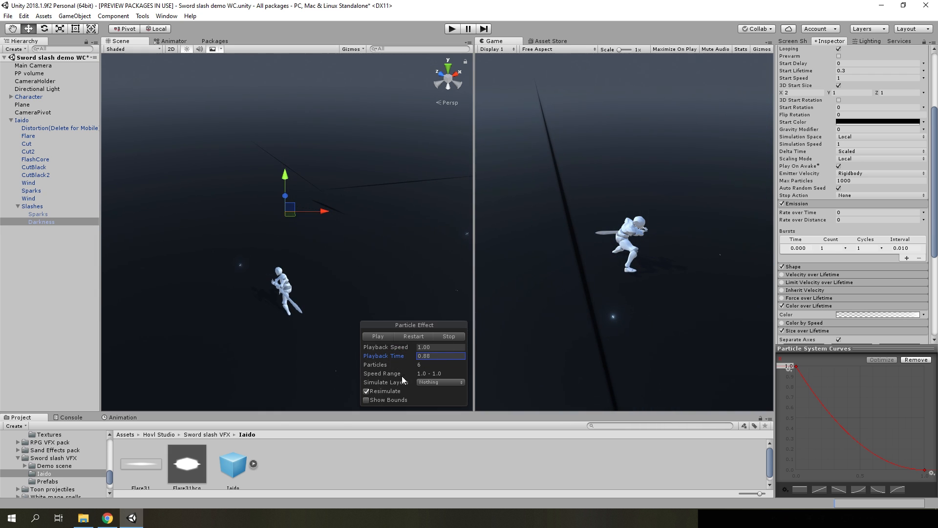
pyautogui.moveTo(409, 359); pyautogui.dragTo(557, 356)
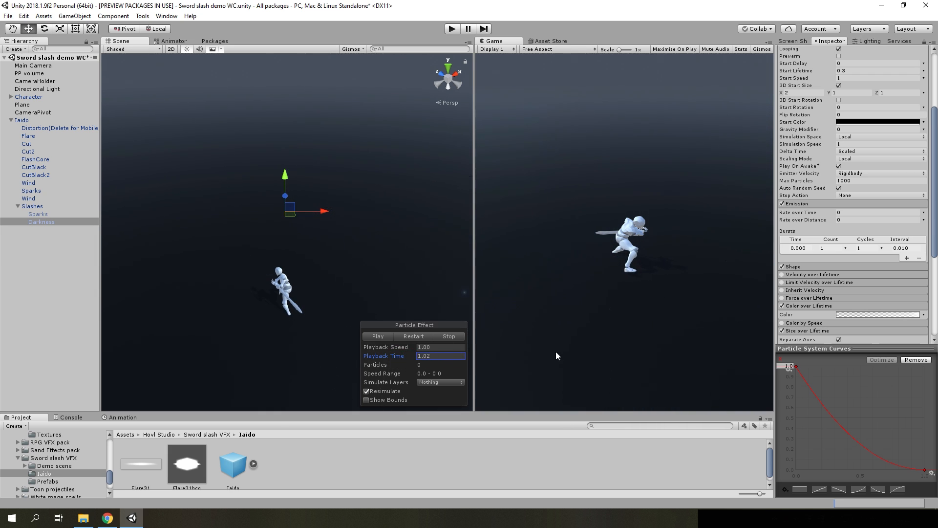
pyautogui.click(817, 354)
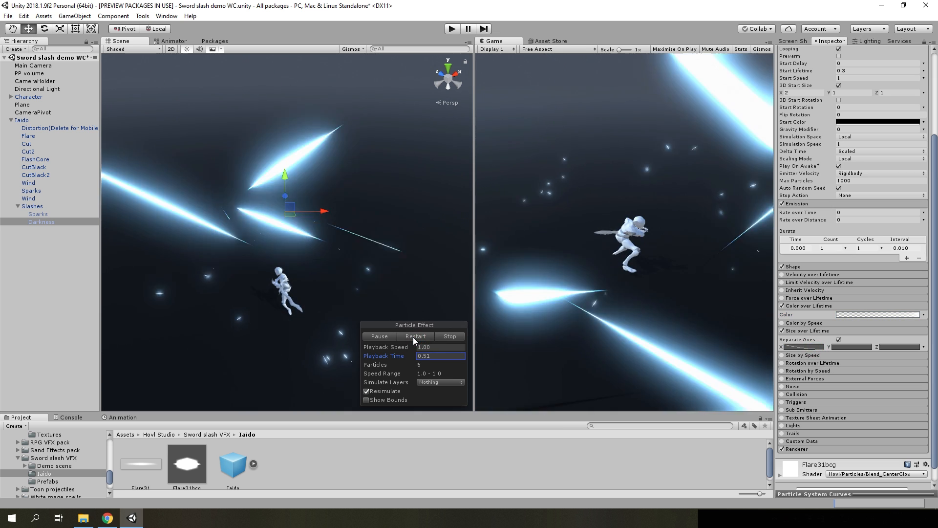
pyautogui.click(413, 336)
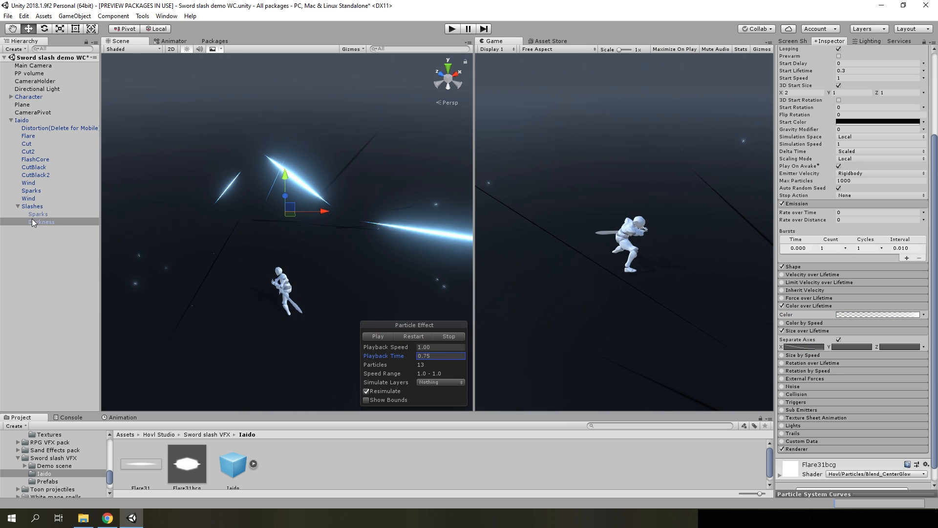
# Activate the Sparks sub emitter object under Slashes and replay the effect
pyautogui.click(41, 215)
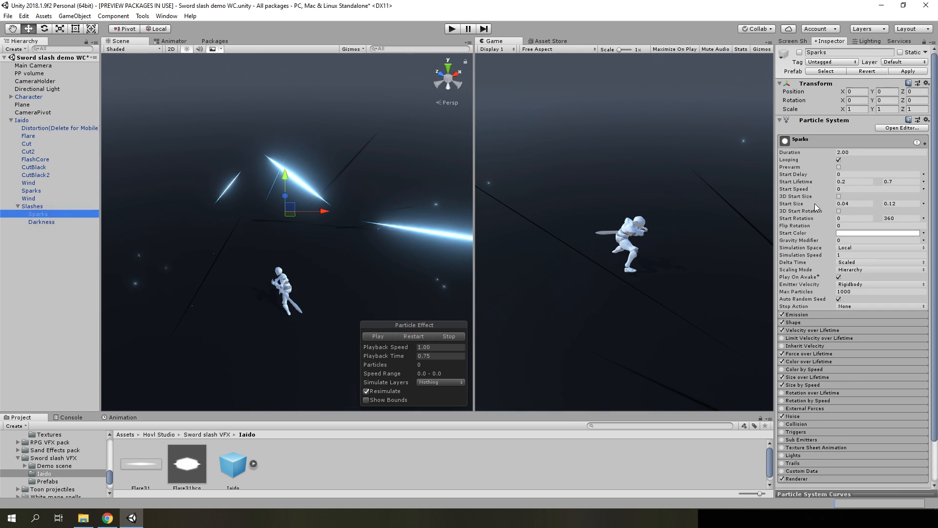
pyautogui.click(593, 209)
pyautogui.click(414, 334)
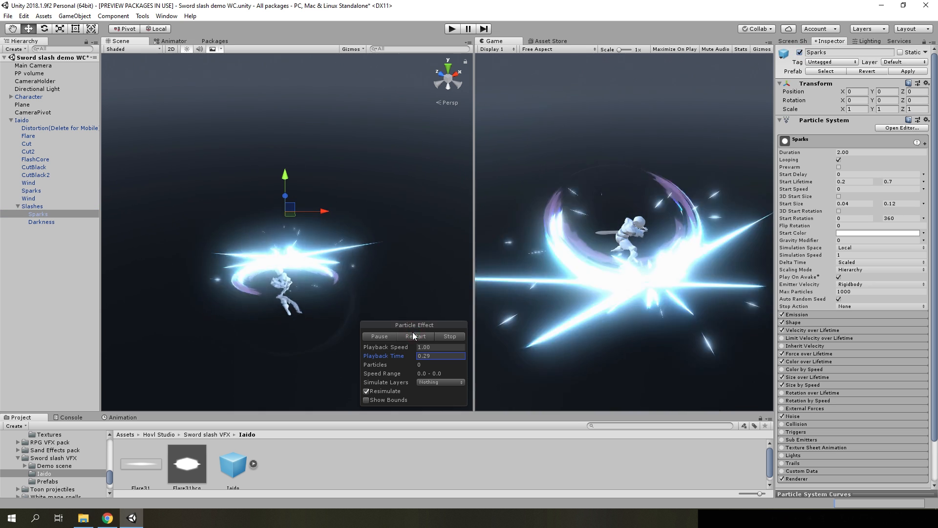
pyautogui.click(409, 333)
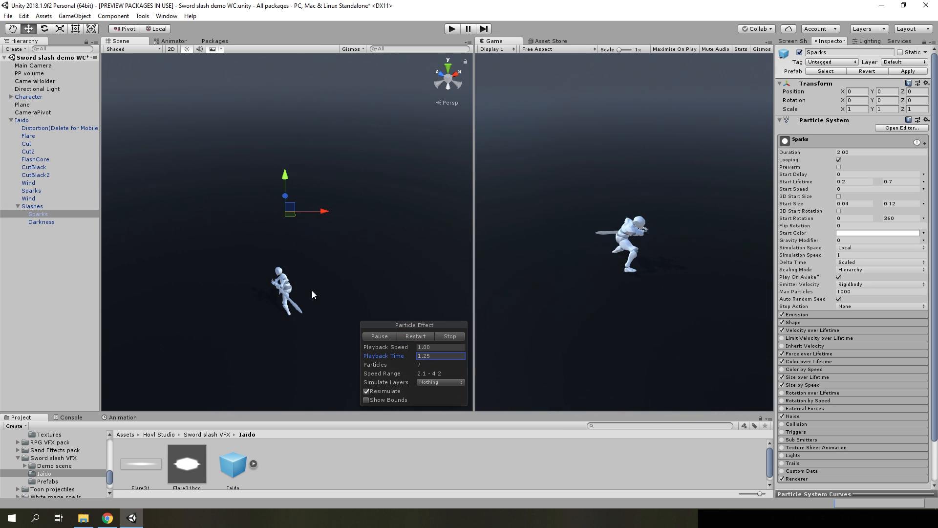
# Delete the Sparks object under Slashes, accepting the break of the prefab instance
pyautogui.click(32, 235)
pyautogui.click(36, 215)
pyautogui.press('Delete')
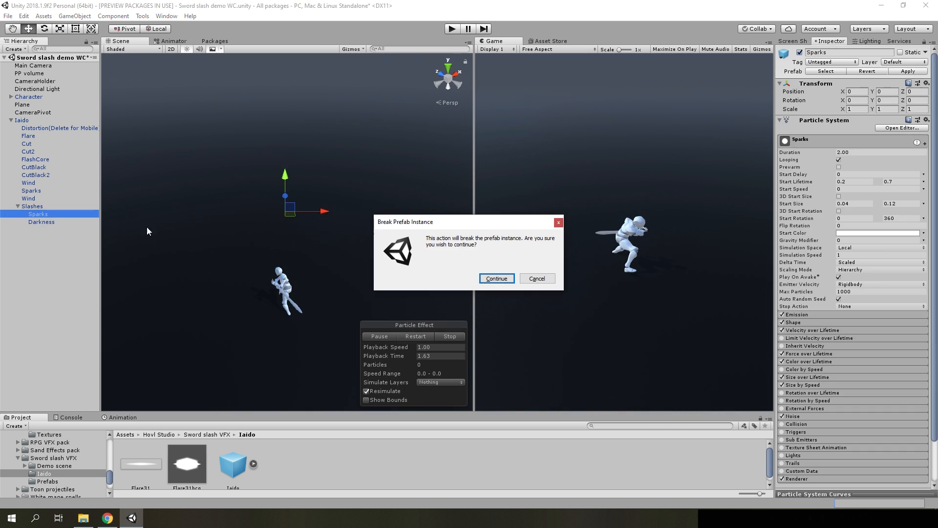
pyautogui.click(485, 275)
# Create a new Particle System as a child of Slashes and set its Duration to 2
pyautogui.click(31, 205)
pyautogui.rightClick(30, 207)
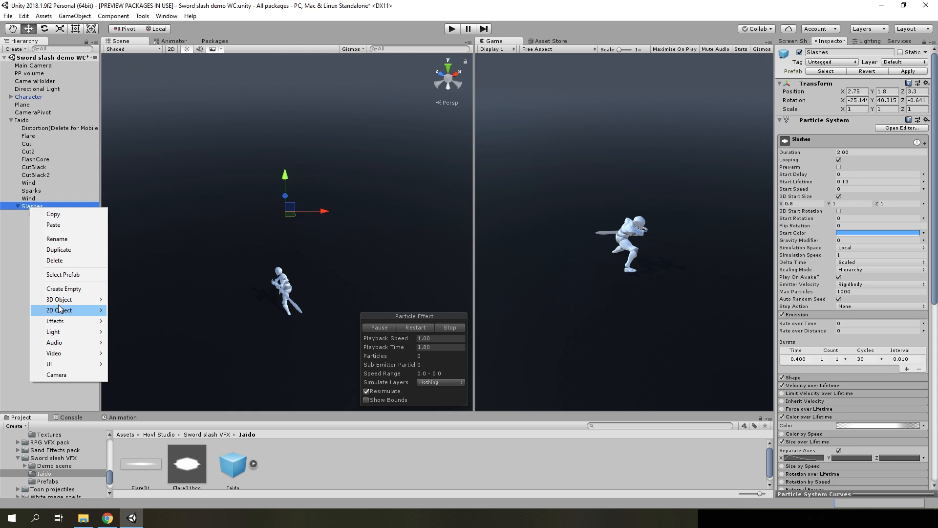
pyautogui.moveTo(55, 320)
pyautogui.click(222, 321)
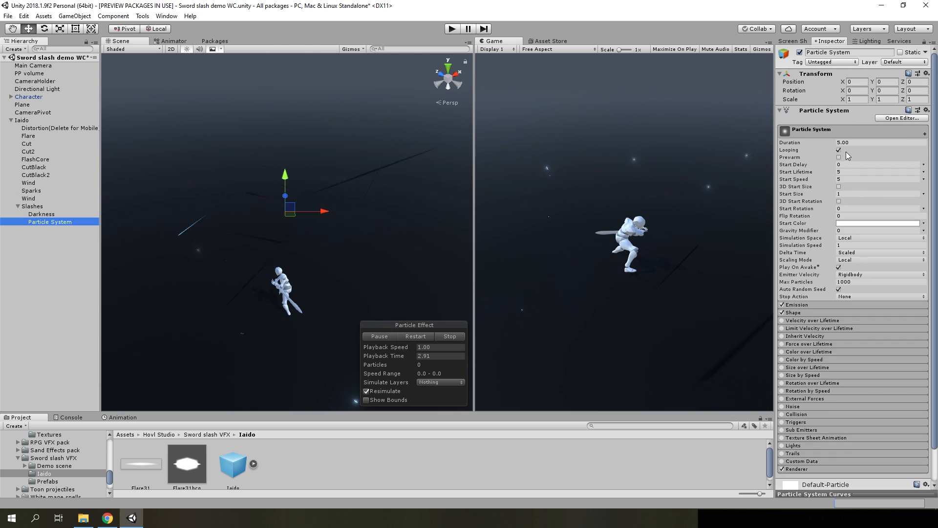
pyautogui.click(848, 142)
pyautogui.write('2')
# Set the new particle system's Start Lifetime to Random Between Two Constants, 0.4 and 1
pyautogui.click(845, 172)
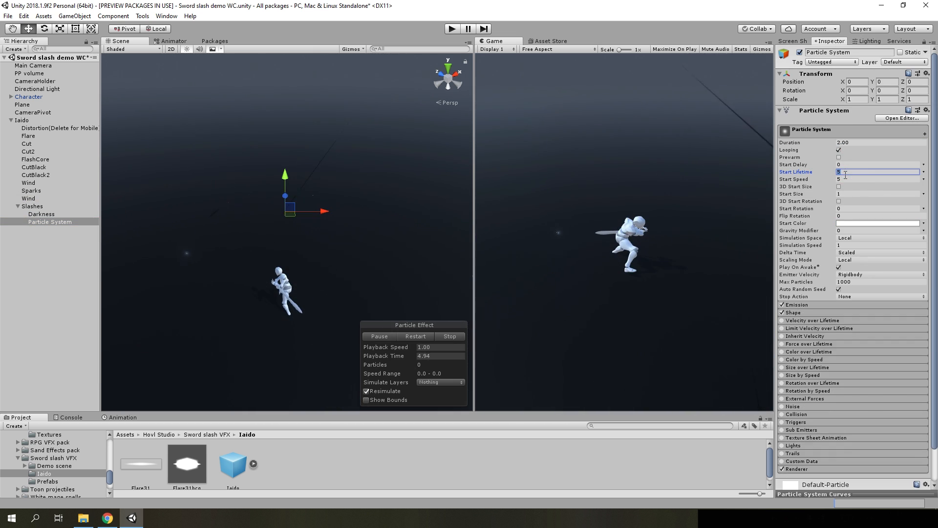
pyautogui.click(922, 172)
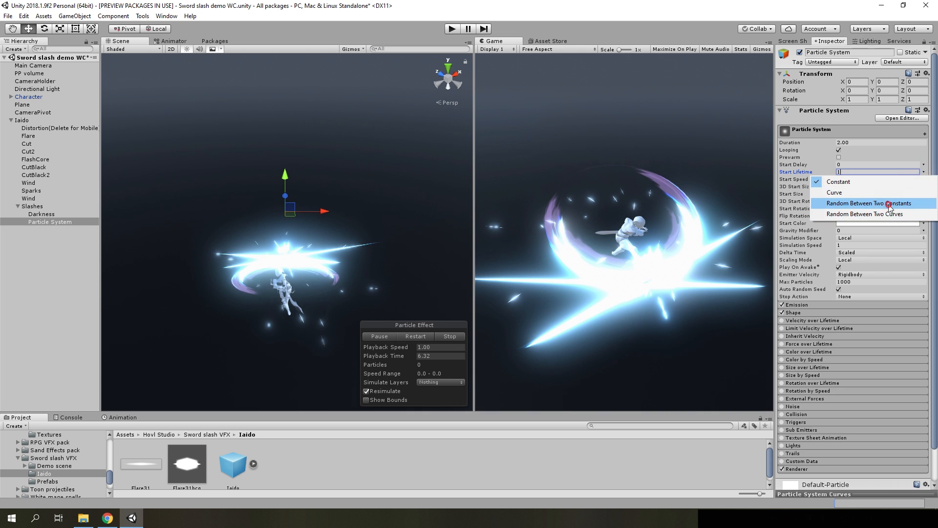
pyautogui.click(875, 199)
pyautogui.click(848, 172)
pyautogui.write('0.4')
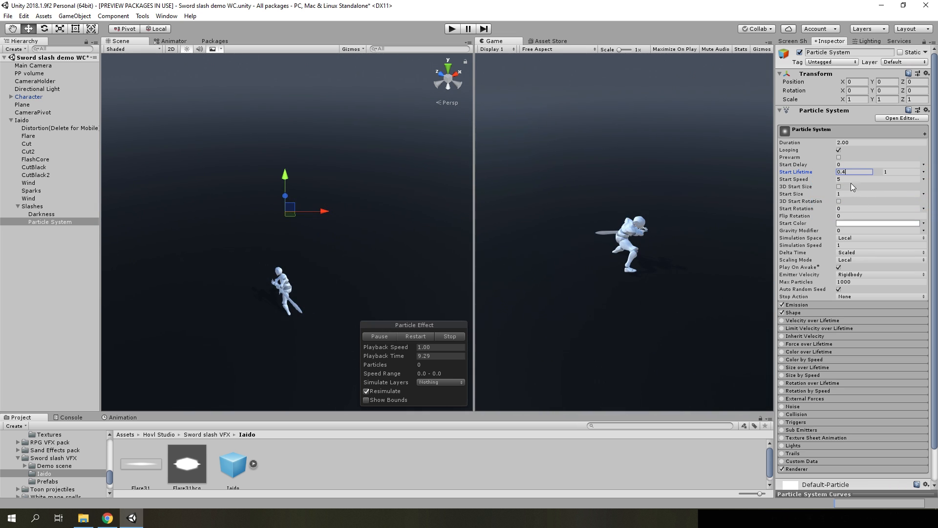
# Set the new particle system's Start Speed to a random value between the constants 0 and 2
pyautogui.click(848, 179)
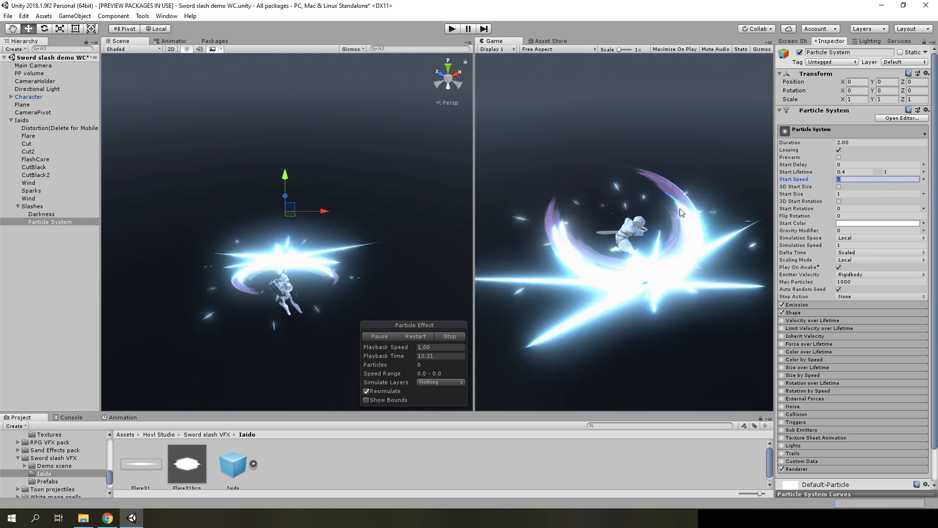
pyautogui.click(923, 179)
pyautogui.click(879, 211)
pyautogui.click(844, 179)
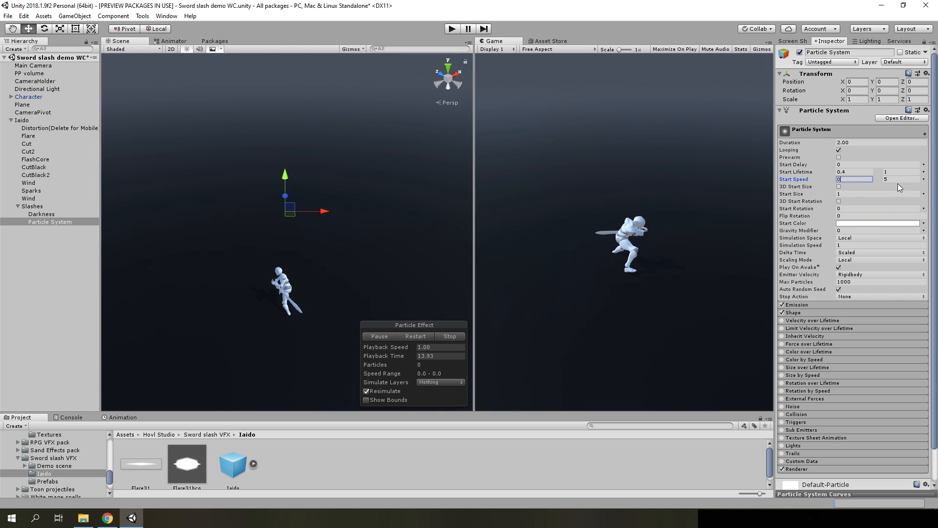
# Assign the new Particle System to the missing Birth slot in the Sub Emitters of Slashes
pyautogui.click(56, 208)
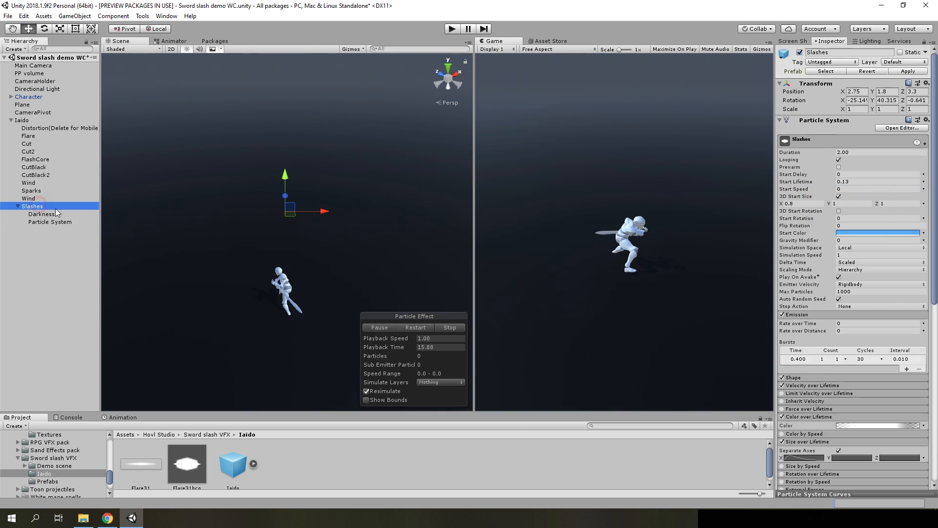
pyautogui.scroll(-10, 895, 344)
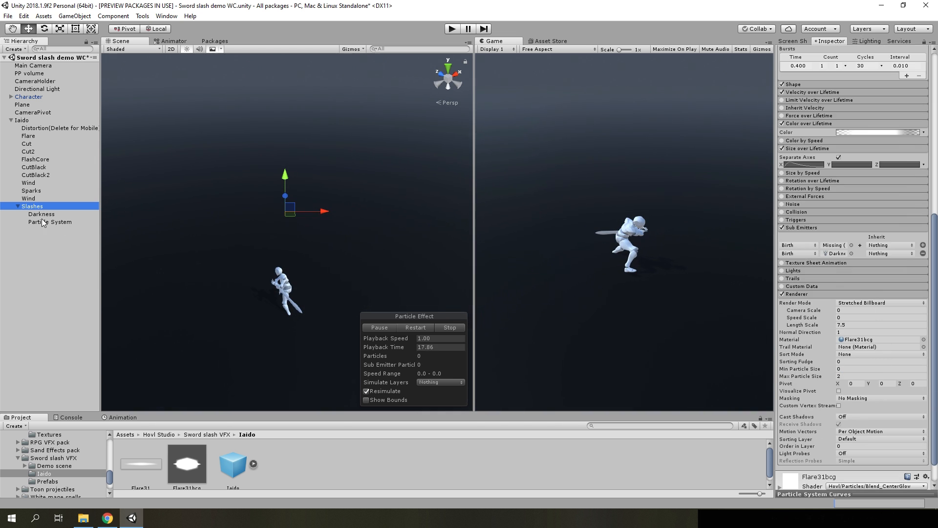
pyautogui.moveTo(43, 222); pyautogui.dragTo(837, 247)
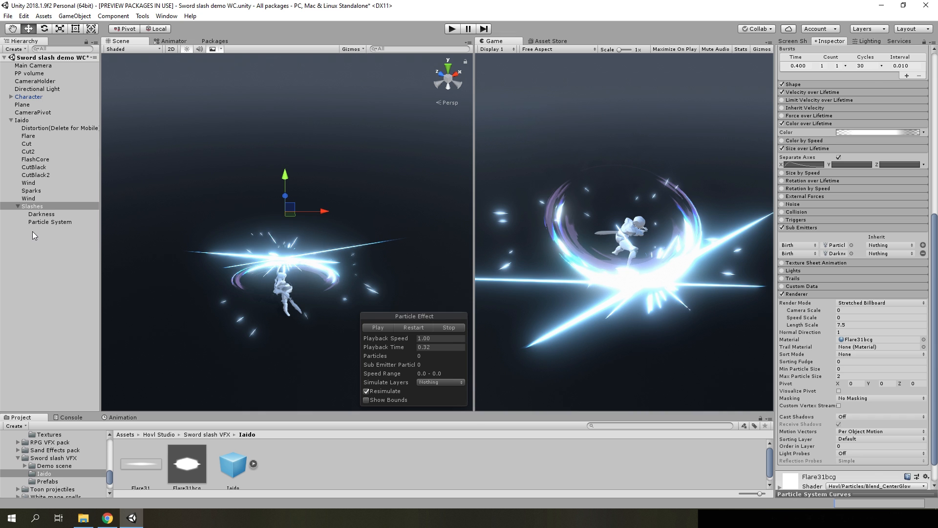
# Assign the Glow1cg material to the new particle system's Renderer and move the playback to 0.63
pyautogui.click(50, 221)
pyautogui.click(919, 368)
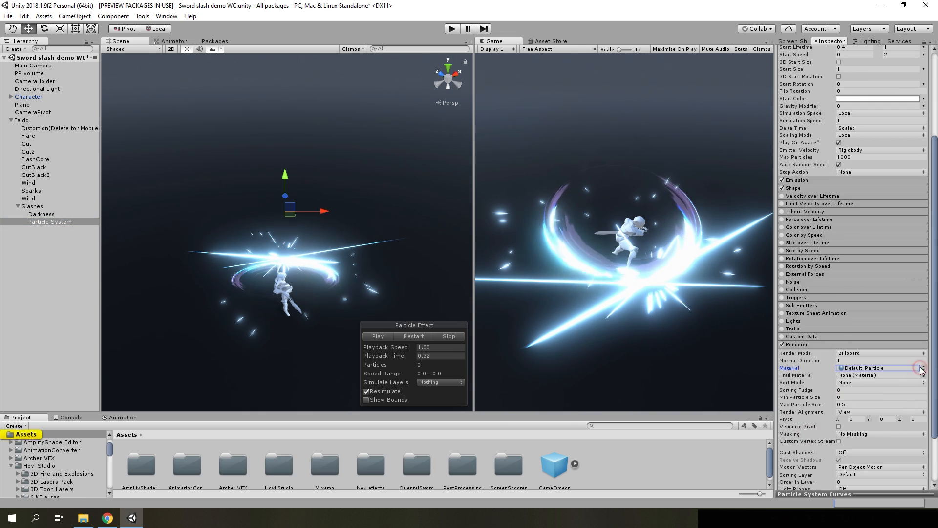
pyautogui.click(923, 368)
pyautogui.write('g')
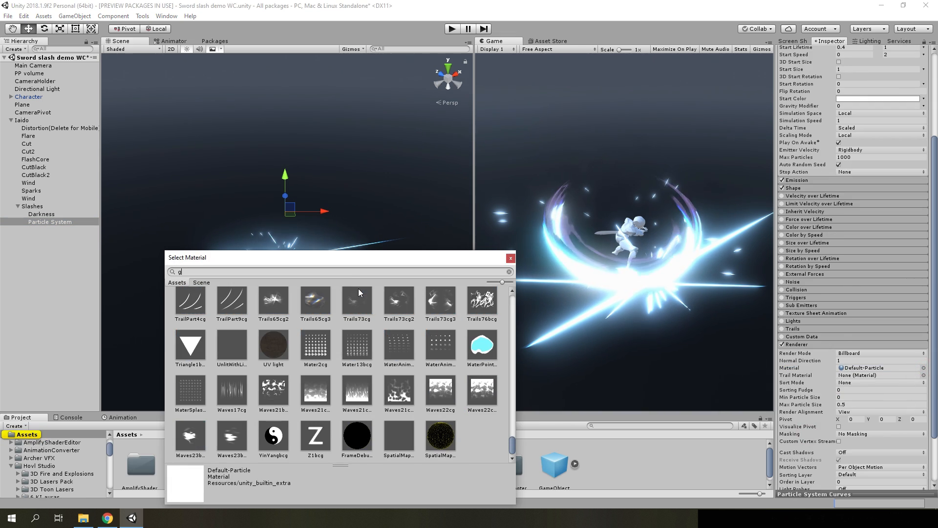
pyautogui.write('low')
pyautogui.doubleClick(266, 316)
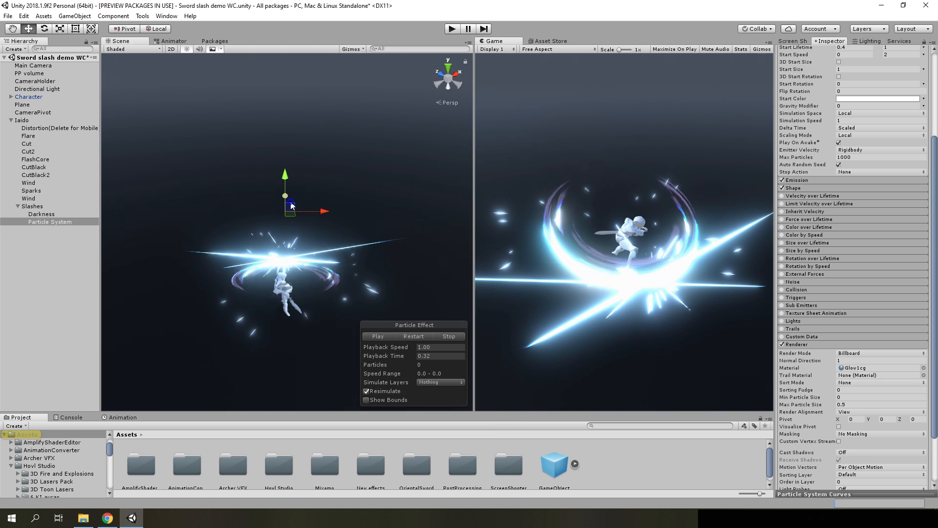
pyautogui.click(411, 337)
pyautogui.click(364, 335)
pyautogui.click(408, 359)
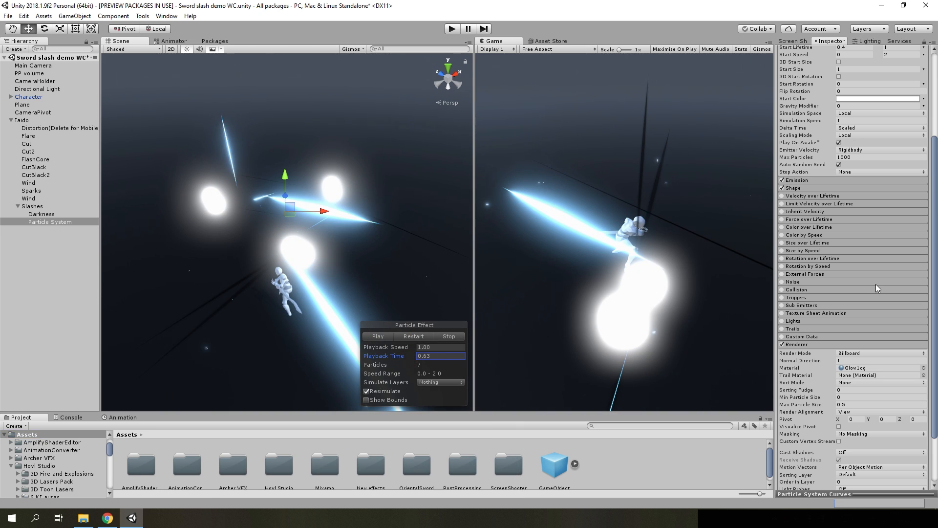
# Set the new particle system's Start Size to a random value between 0.03 and 0.1, and replay the effect to 0.50
pyautogui.scroll(5, 876, 283)
pyautogui.click(845, 194)
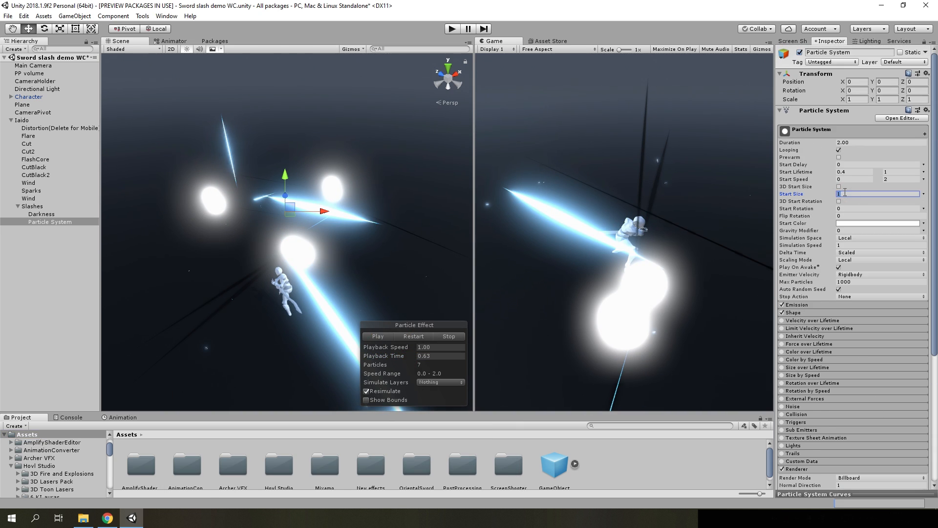
pyautogui.write('0.1')
pyautogui.click(924, 193)
pyautogui.click(840, 225)
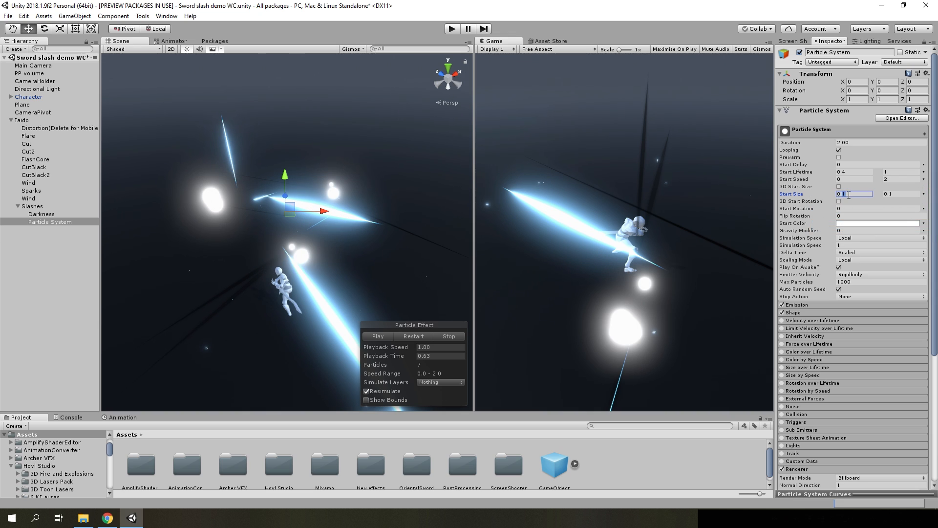
pyautogui.write('0.03')
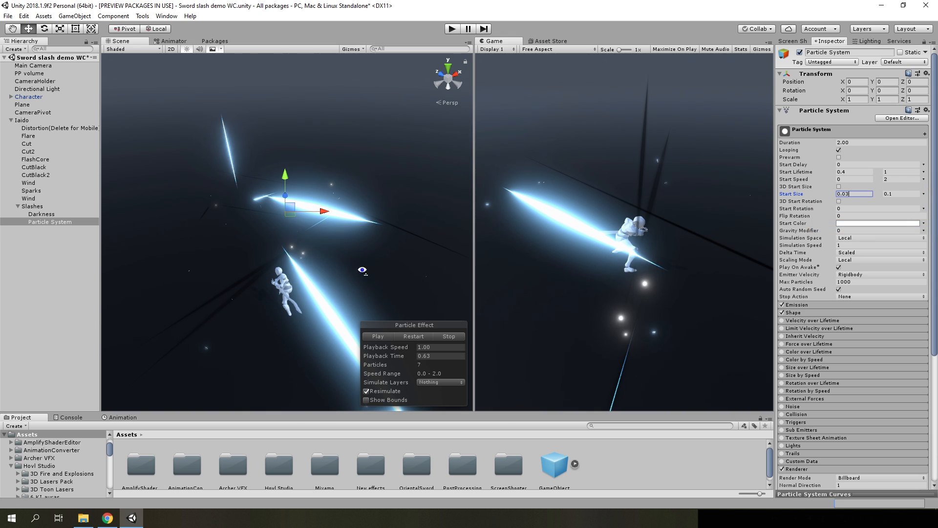
pyautogui.click(402, 338)
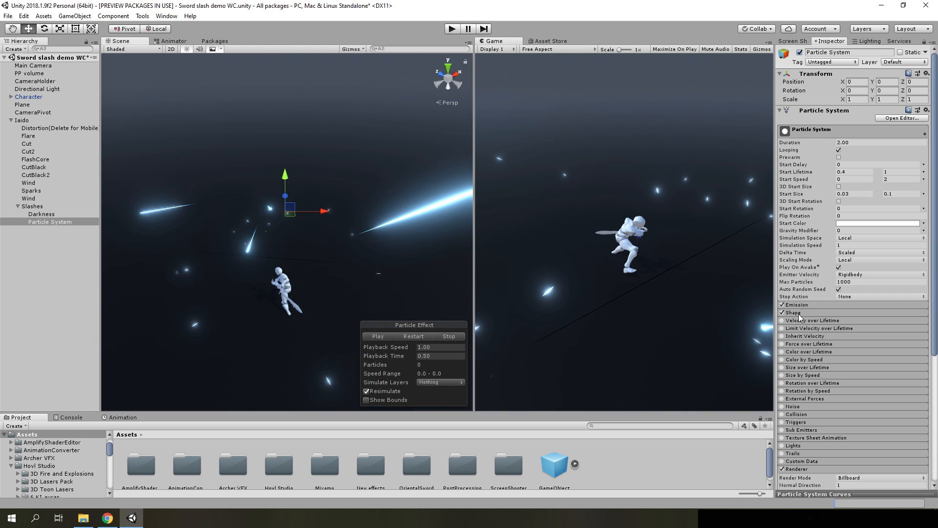
# Set the new particle system's emission Rate over Time to 0 and add a burst with a Count of 10
pyautogui.click(799, 315)
pyautogui.click(808, 305)
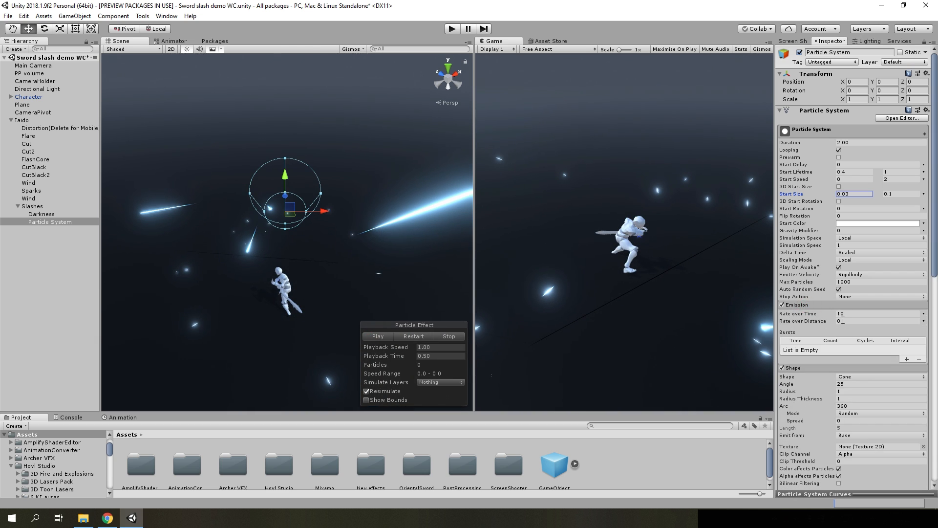
pyautogui.click(850, 313)
pyautogui.click(906, 359)
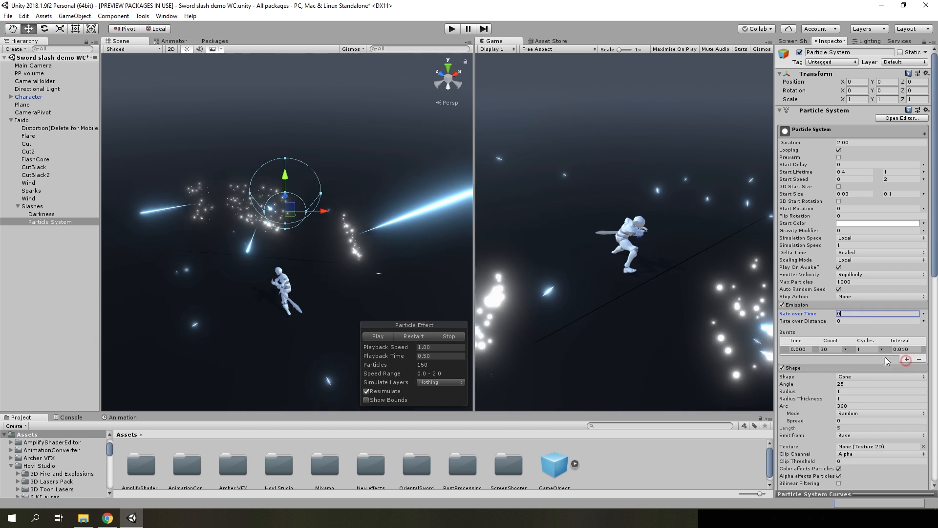
pyautogui.click(825, 349)
pyautogui.write('1')
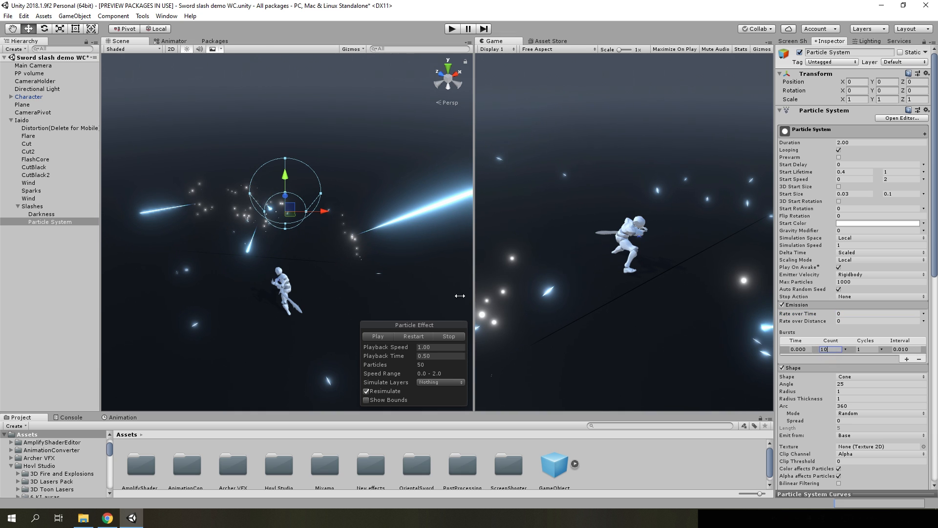
# Set the Radius of the new particle system's cone Shape to 0
pyautogui.moveTo(359, 277); pyautogui.dragTo(258, 255, button='right')
pyautogui.press('w')
pyautogui.press('s')
pyautogui.press('d')
pyautogui.scroll(-2, 855, 349)
pyautogui.click(843, 332)
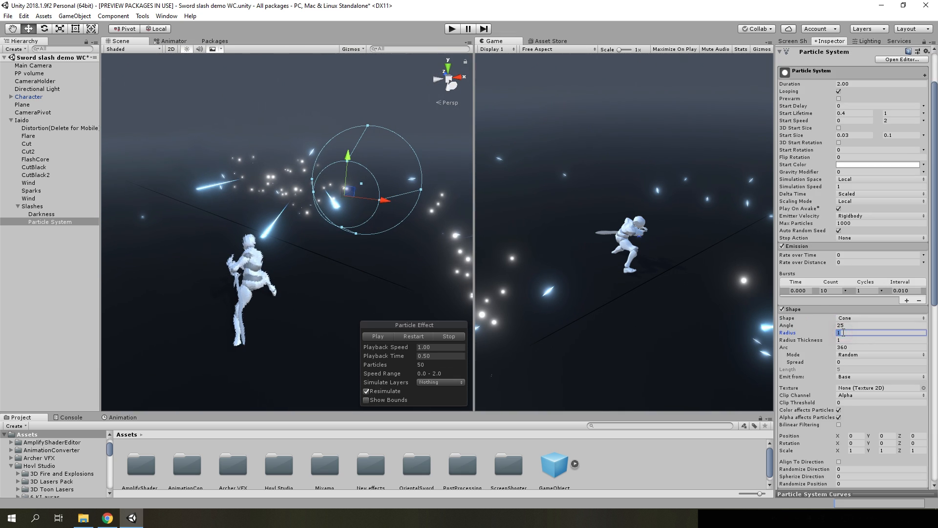
pyautogui.write('0')
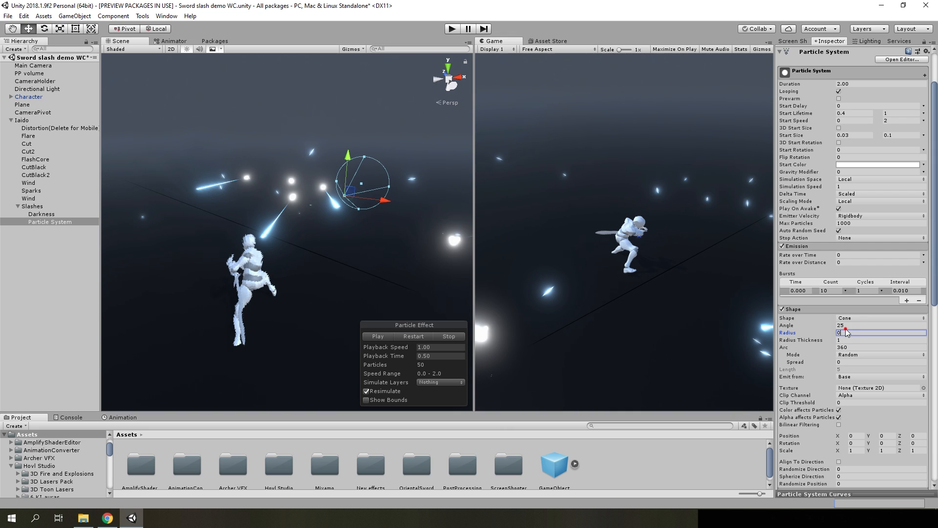
# Set the cone Shape's Radius to 0.01 and Angle to 0, and disable Color affects Particles and Alpha affects Particles
pyautogui.write('.01')
pyautogui.click(847, 326)
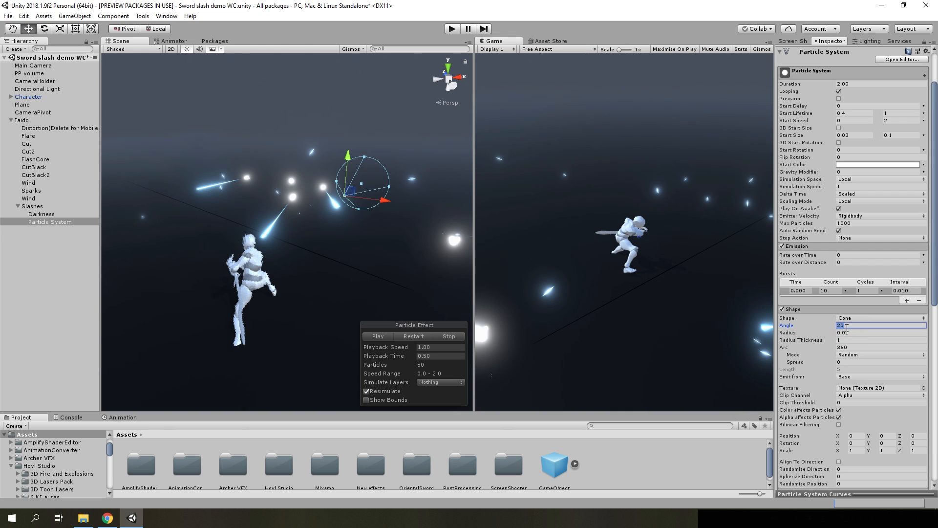
pyautogui.write('0')
pyautogui.click(839, 410)
pyautogui.click(840, 417)
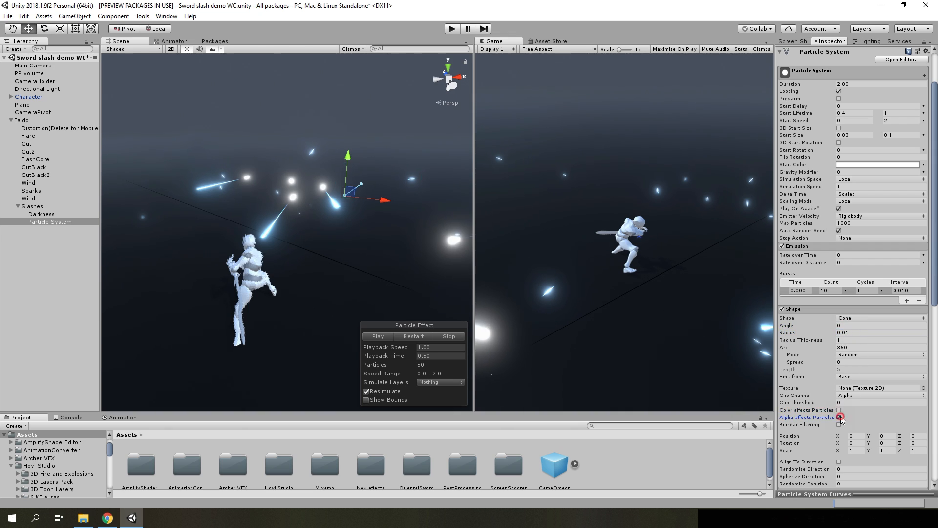
# Set the Shape's X Rotation to 180, replay the effect and move the playback to 0.70
pyautogui.click(858, 443)
pyautogui.write('180')
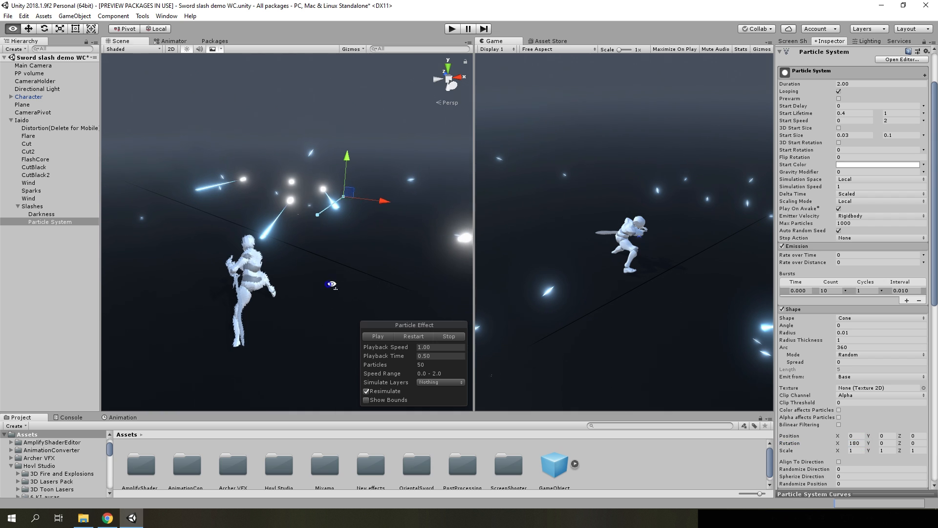
pyautogui.keyDown('alt'); pyautogui.moveTo(320, 298); pyautogui.dragTo(475, 312); pyautogui.keyUp('alt')
pyautogui.click(410, 337)
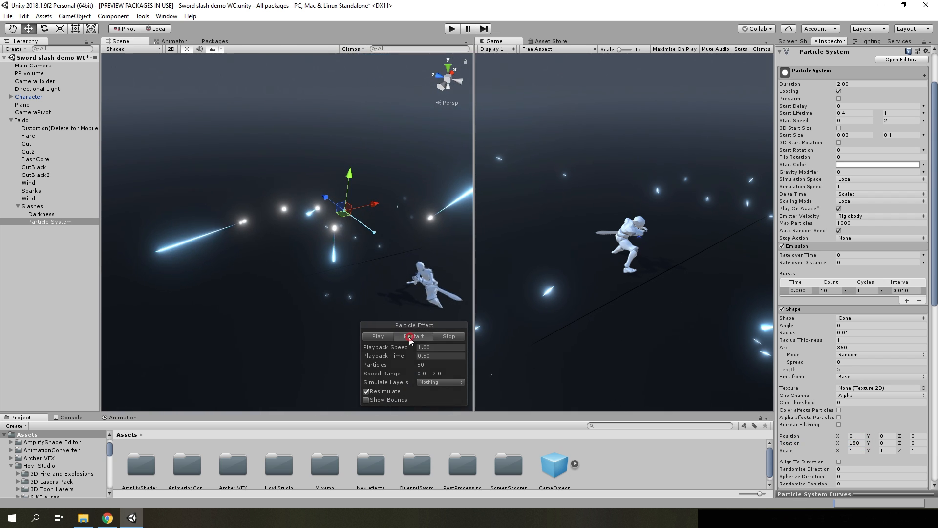
pyautogui.click(389, 337)
pyautogui.moveTo(413, 358); pyautogui.dragTo(768, 353)
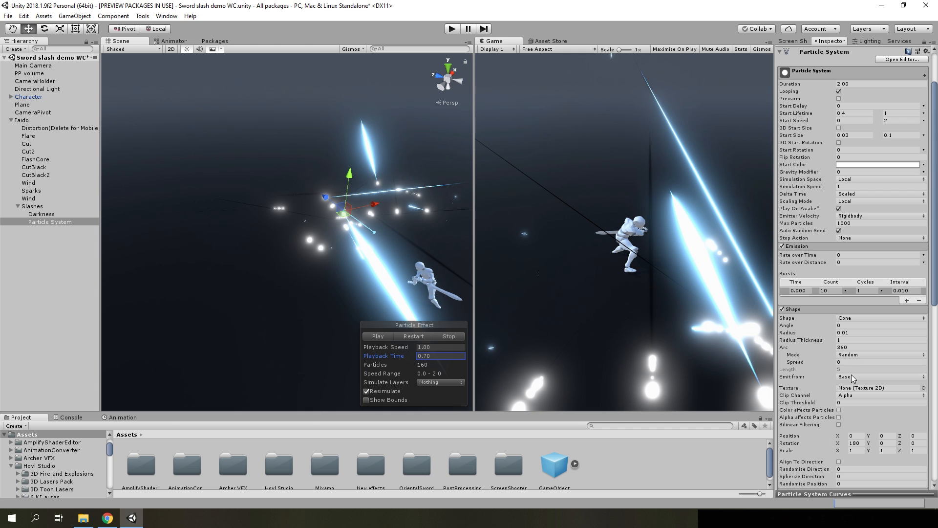
# Set the cone Shape to emit from Volume, replay the effect and move the playback to 0.71
pyautogui.click(850, 377)
pyautogui.click(853, 397)
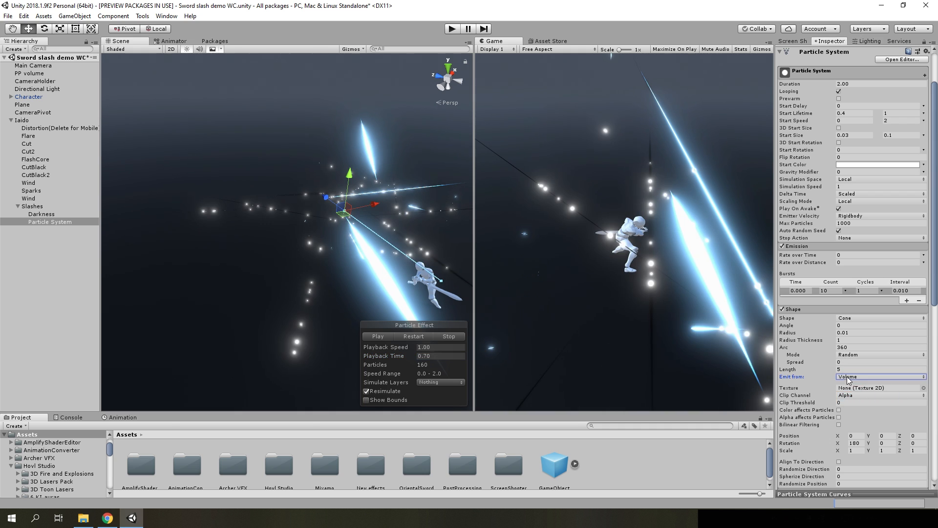
pyautogui.keyDown('alt'); pyautogui.moveTo(452, 215); pyautogui.dragTo(341, 223); pyautogui.keyUp('alt')
pyautogui.click(411, 337)
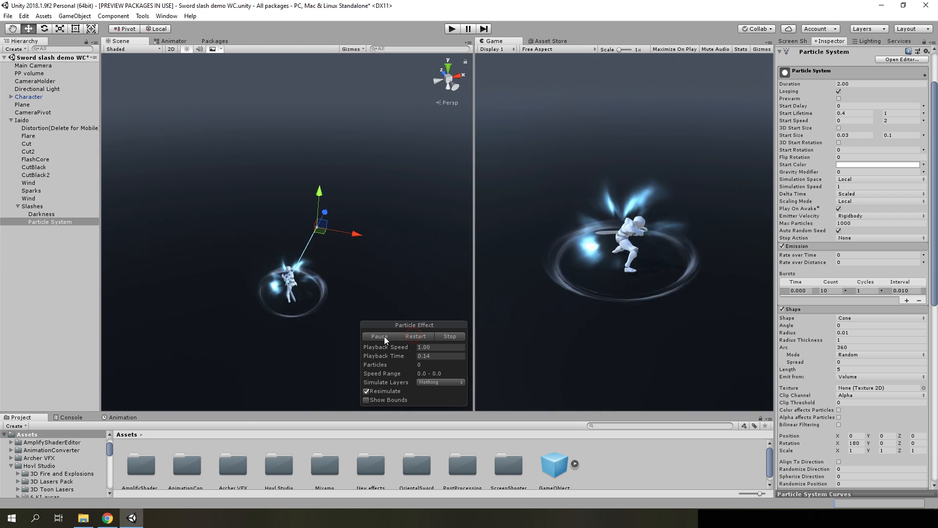
pyautogui.click(373, 333)
pyautogui.keyDown('alt'); pyautogui.moveTo(223, 257); pyautogui.dragTo(279, 266); pyautogui.keyUp('alt')
pyautogui.moveTo(399, 356)
pyautogui.mouseDown()
pyautogui.moveTo(479, 353)
pyautogui.moveTo(410, 349)
pyautogui.mouseUp()
pyautogui.moveTo(379, 286); pyautogui.dragTo(327, 256, button='right')
pyautogui.scroll(3, 875, 262)
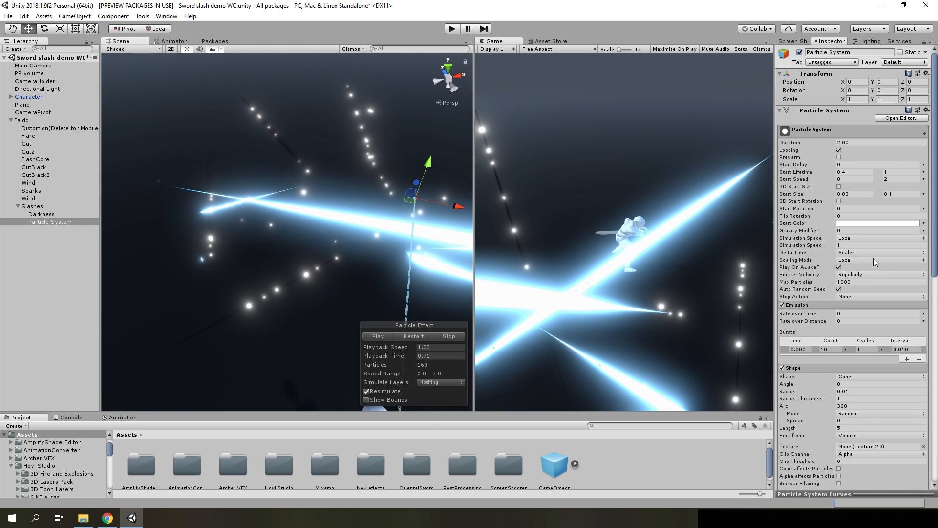
pyautogui.click(860, 224)
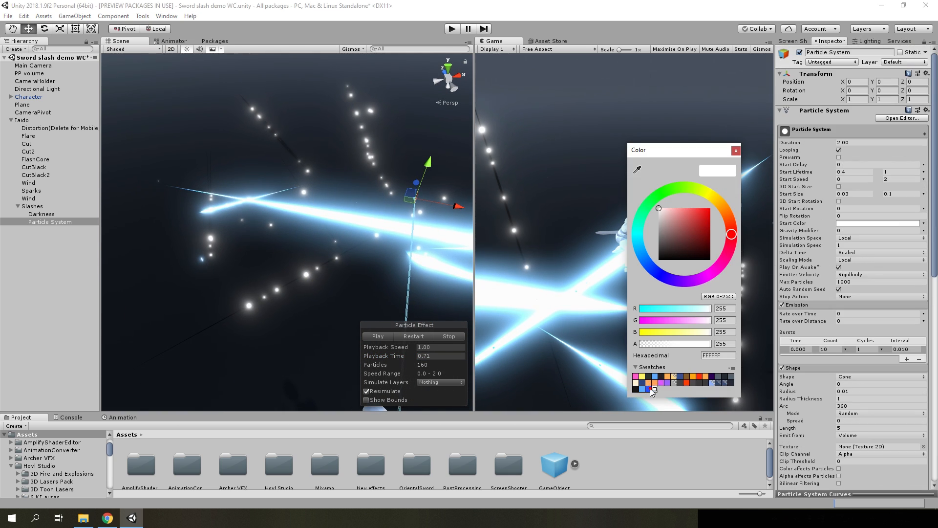
pyautogui.click(648, 389)
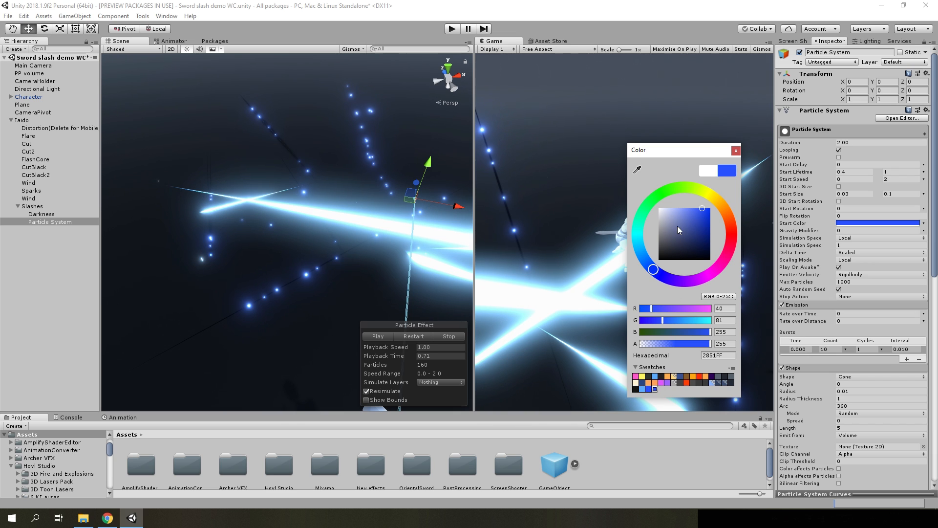
pyautogui.click(739, 154)
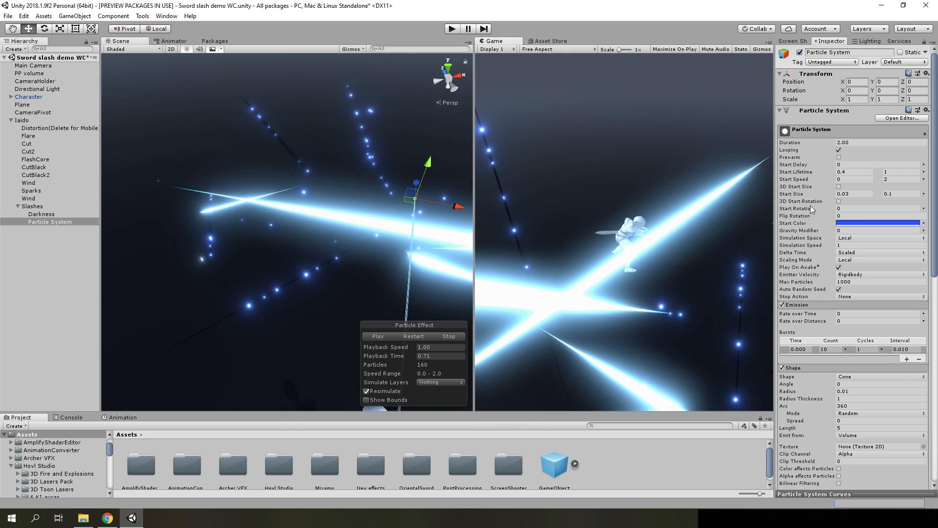
pyautogui.click(852, 222)
pyautogui.moveTo(671, 215); pyautogui.dragTo(623, 178)
pyautogui.click(746, 155)
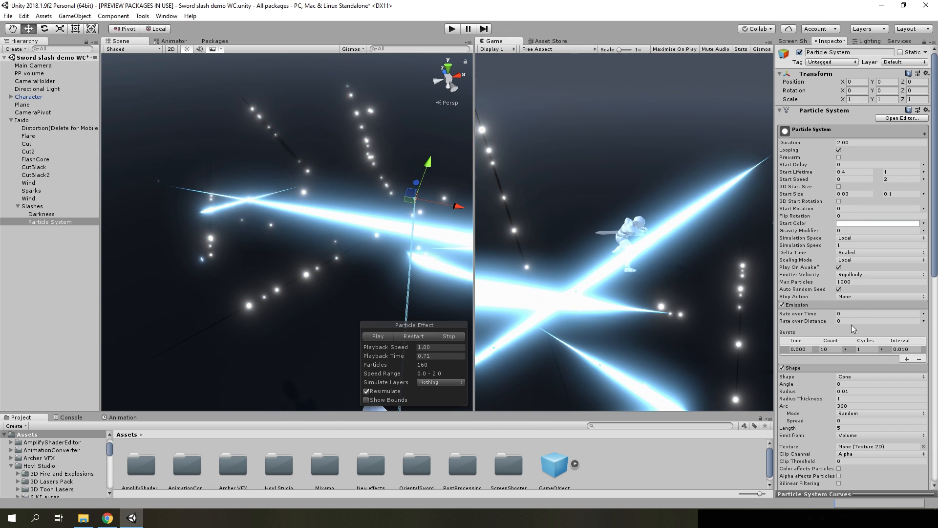
# Enable Color over Lifetime with the light-blue to dark-blue gradient preset, and preview the effect up to 0.99
pyautogui.scroll(-10, 853, 328)
pyautogui.click(807, 288)
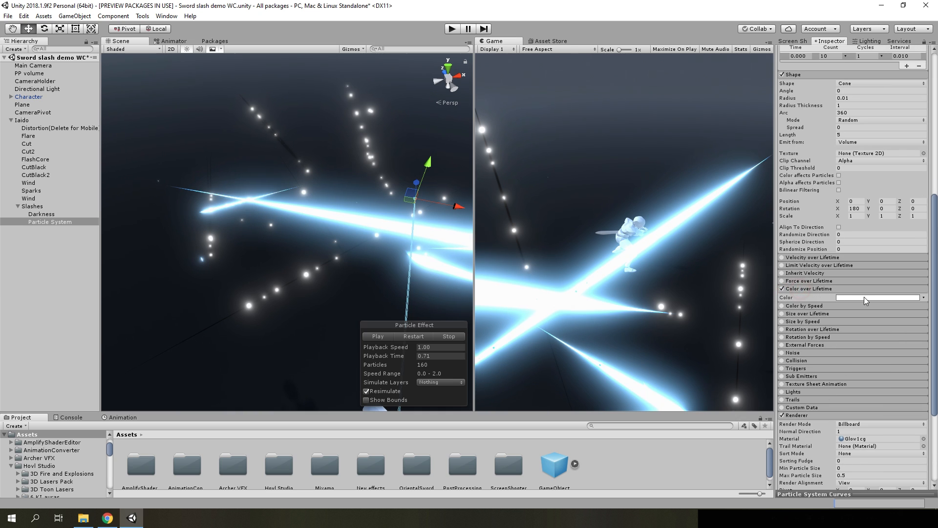
pyautogui.click(875, 297)
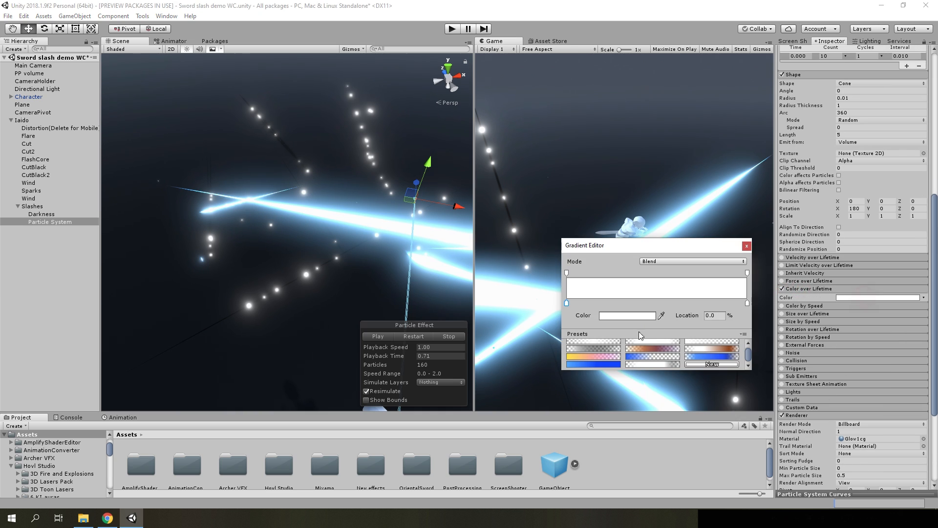
pyautogui.click(599, 364)
pyautogui.click(552, 331)
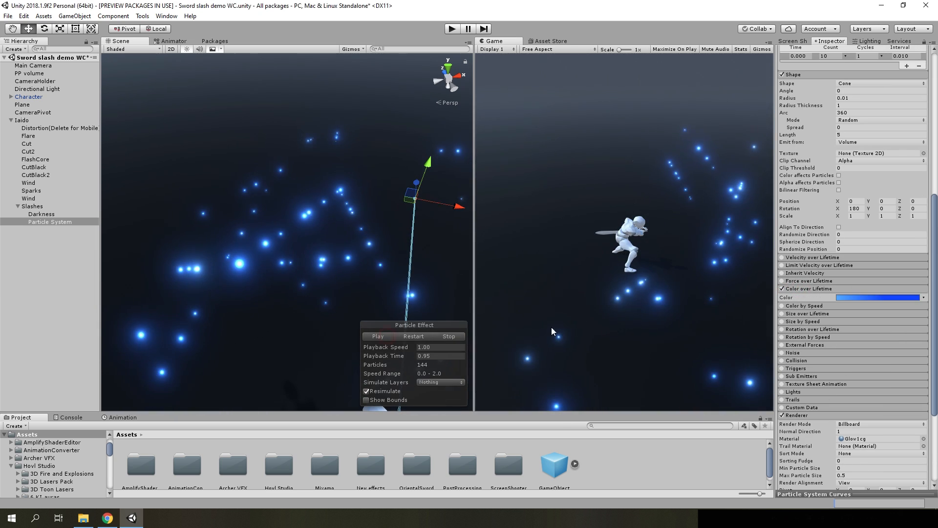
pyautogui.click(391, 337)
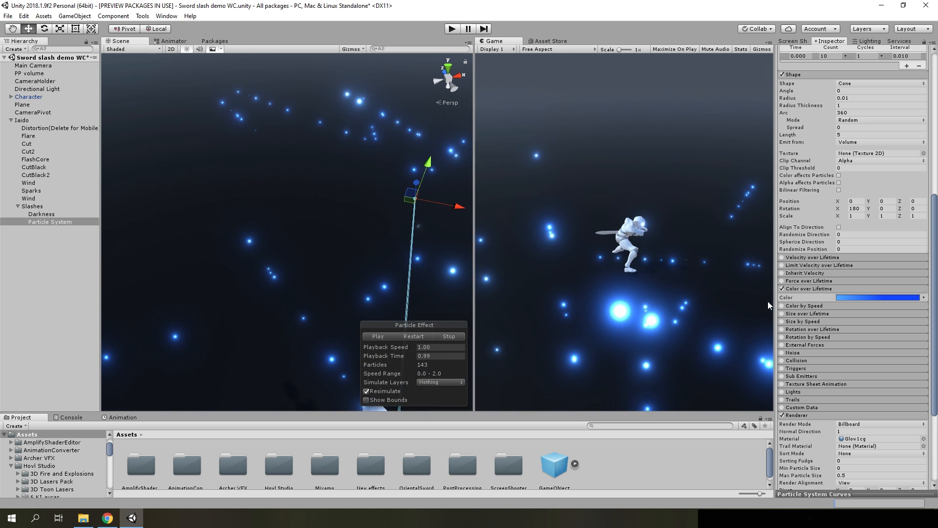
# Move the dark blue color key to the end of the Color over Lifetime gradient
pyautogui.click(852, 298)
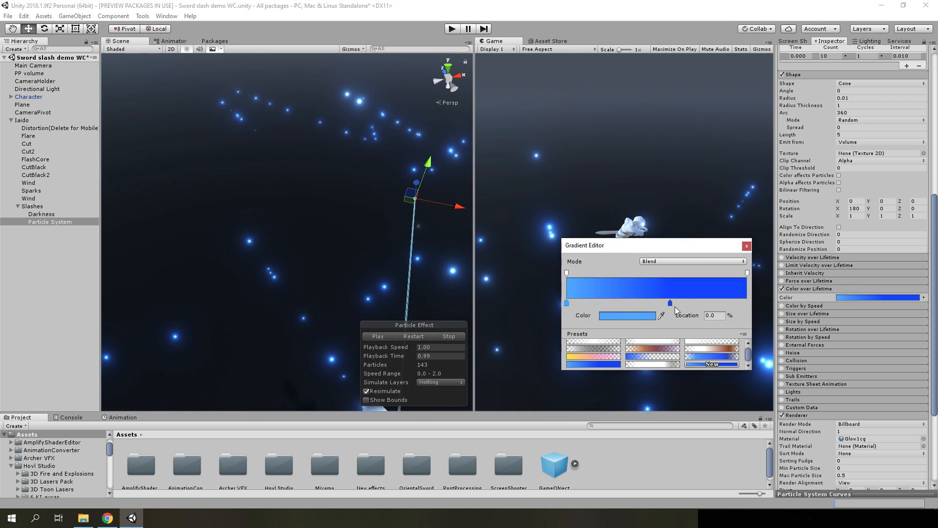
pyautogui.moveTo(675, 308); pyautogui.dragTo(752, 293)
pyautogui.click(746, 246)
# Enable Force over Lifetime with a Y force of -4 in World space, and replay the effect to 0.83
pyautogui.scroll(-5, 410, 297)
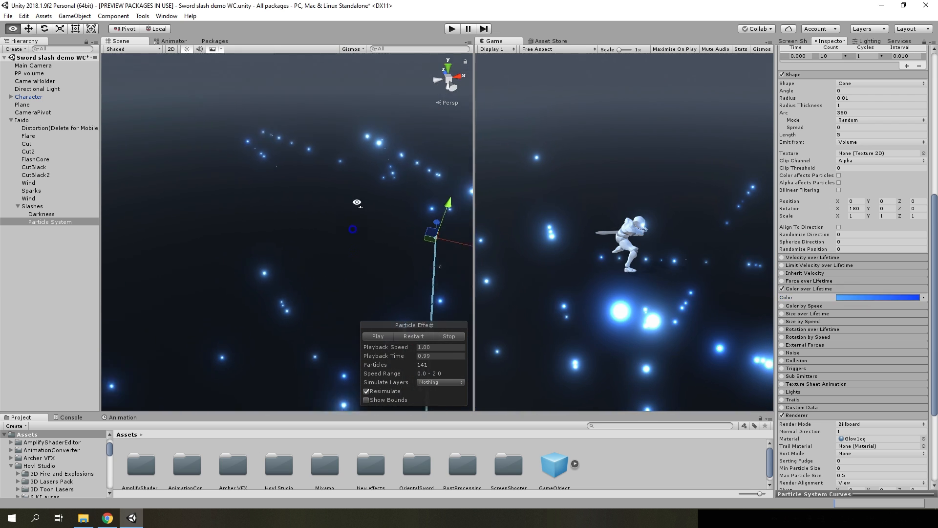
pyautogui.scroll(3, 868, 292)
pyautogui.scroll(-3, 819, 344)
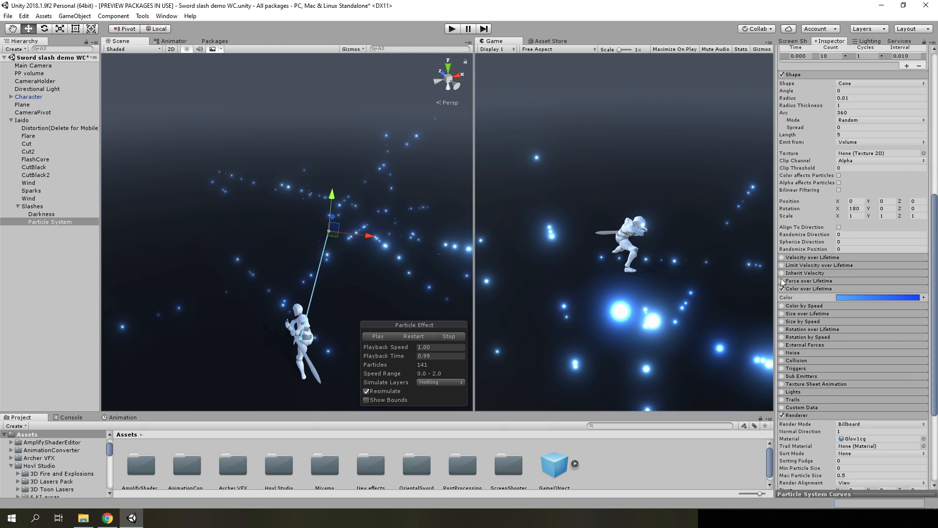
pyautogui.click(807, 281)
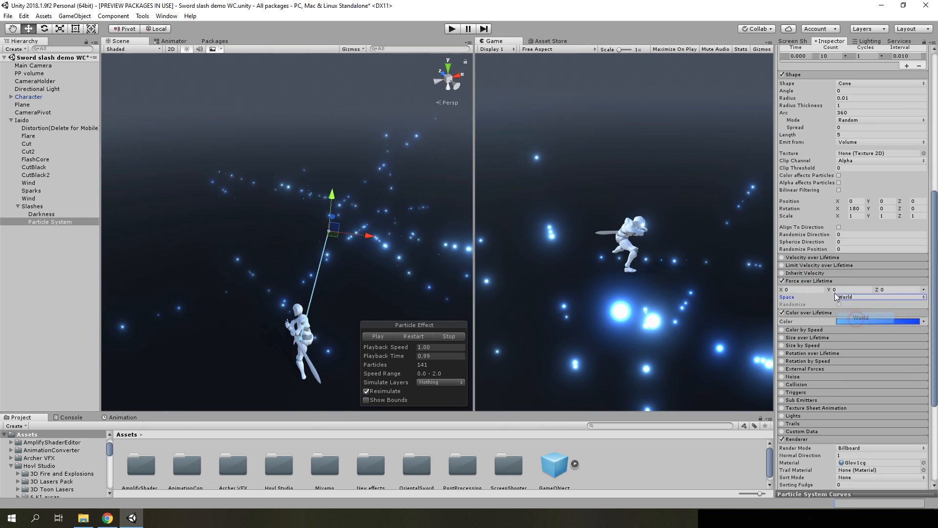
pyautogui.write('-4')
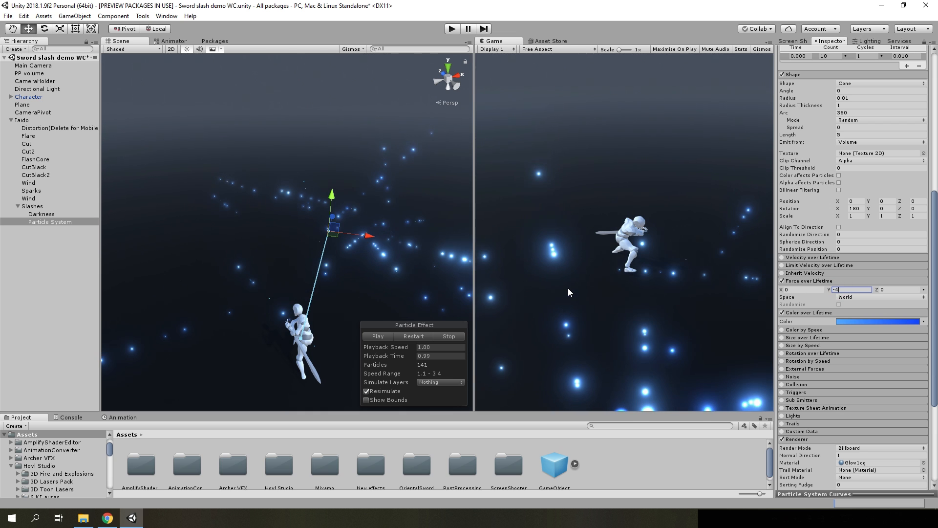
pyautogui.click(415, 336)
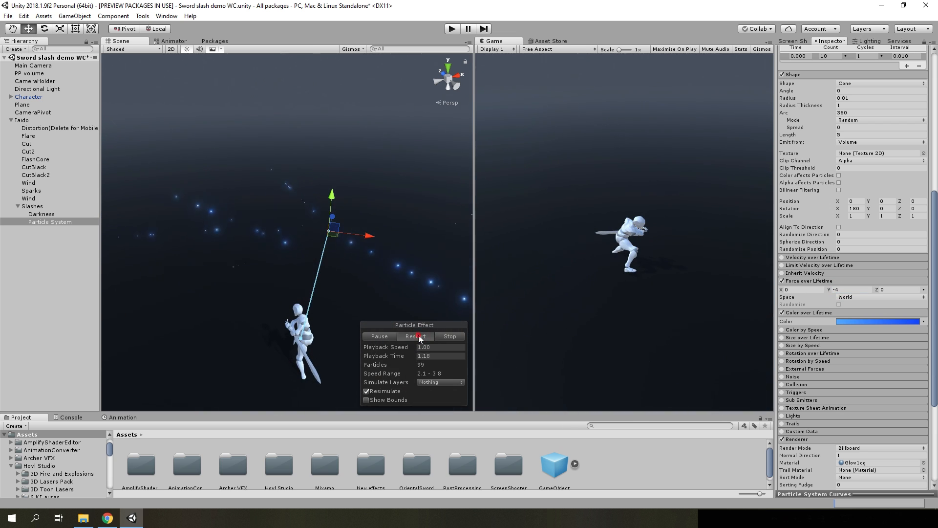
pyautogui.click(418, 336)
pyautogui.click(385, 337)
# Set the Shape's Randomize Direction to 1 and the upper Start Speed limit to 1, replaying the effect to 0.87
pyautogui.scroll(1, 863, 312)
pyautogui.scroll(2, 863, 313)
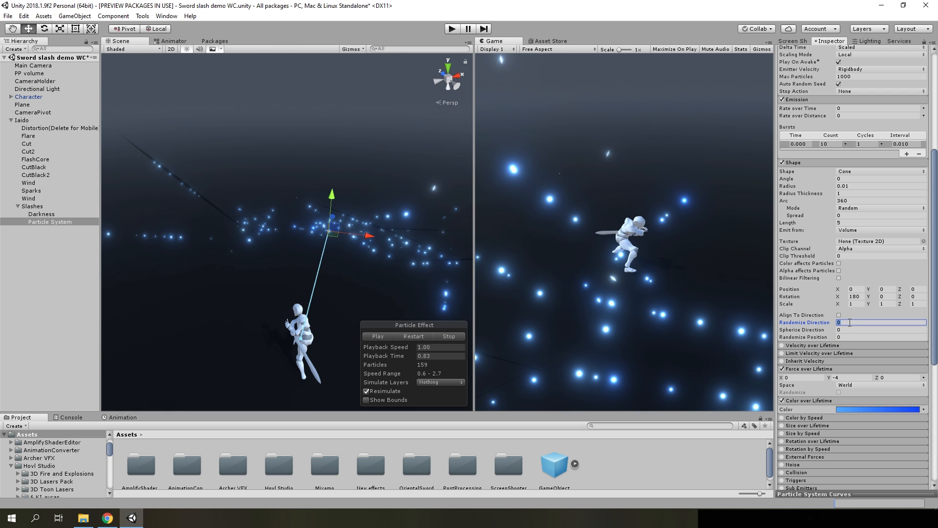
pyautogui.write('1')
pyautogui.click(414, 336)
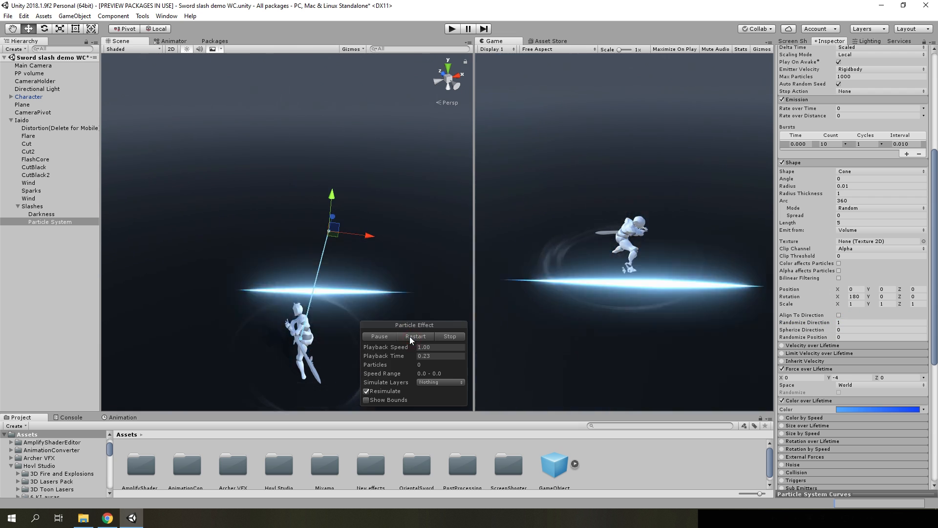
pyautogui.click(380, 336)
pyautogui.scroll(7, 886, 216)
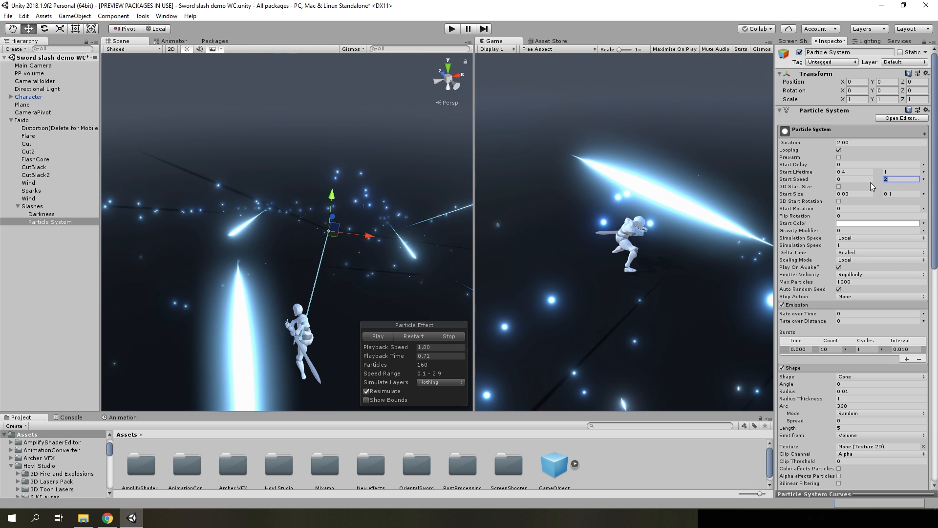
pyautogui.click(410, 336)
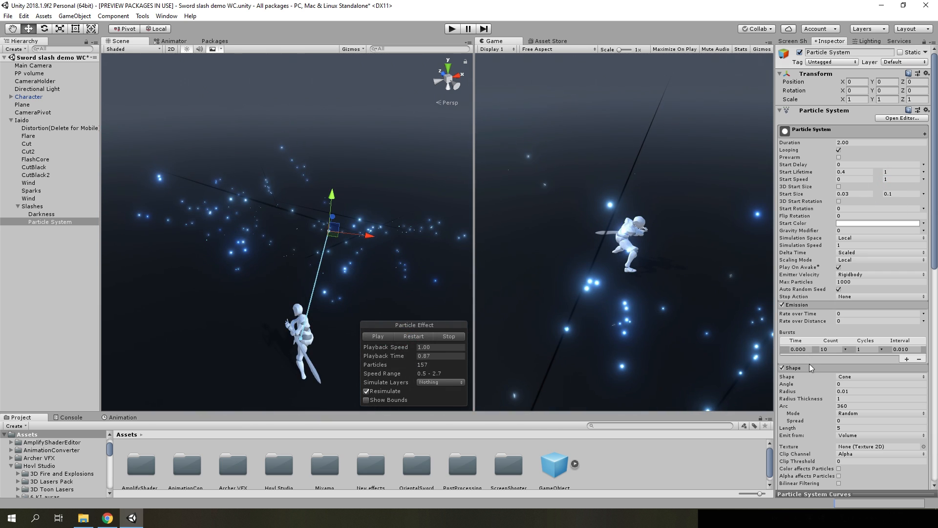
# Set the burst Count to a random value between 4 and 8, and collapse the Shape, Force over Lifetime and Color over Lifetime modules
pyautogui.click(809, 368)
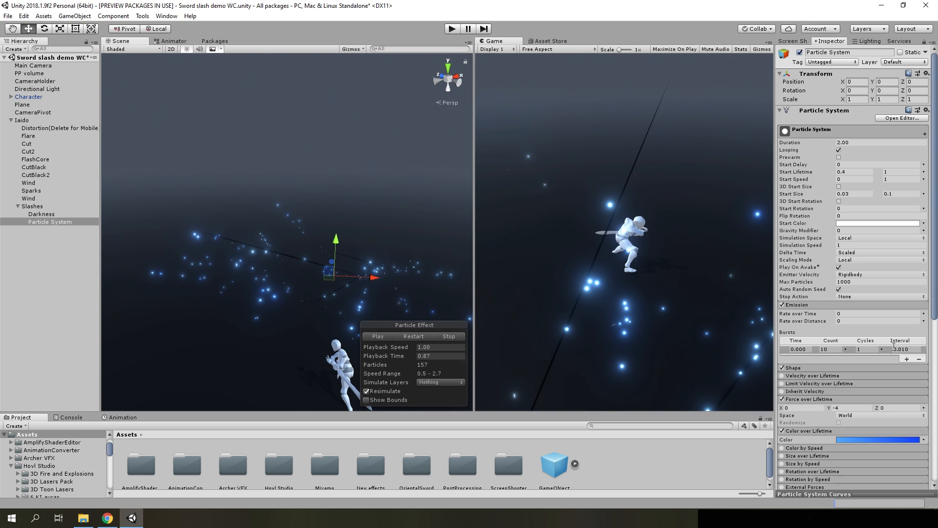
pyautogui.click(854, 384)
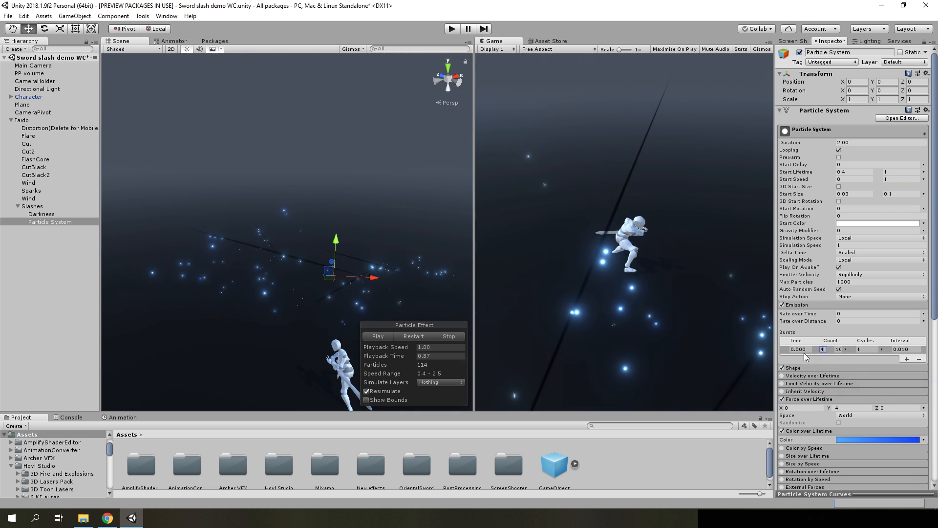
pyautogui.click(401, 335)
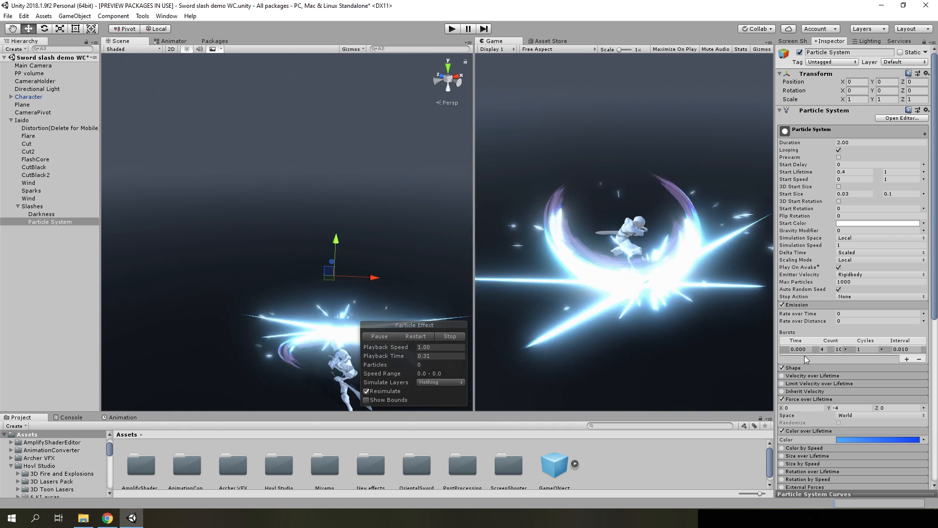
pyautogui.click(839, 349)
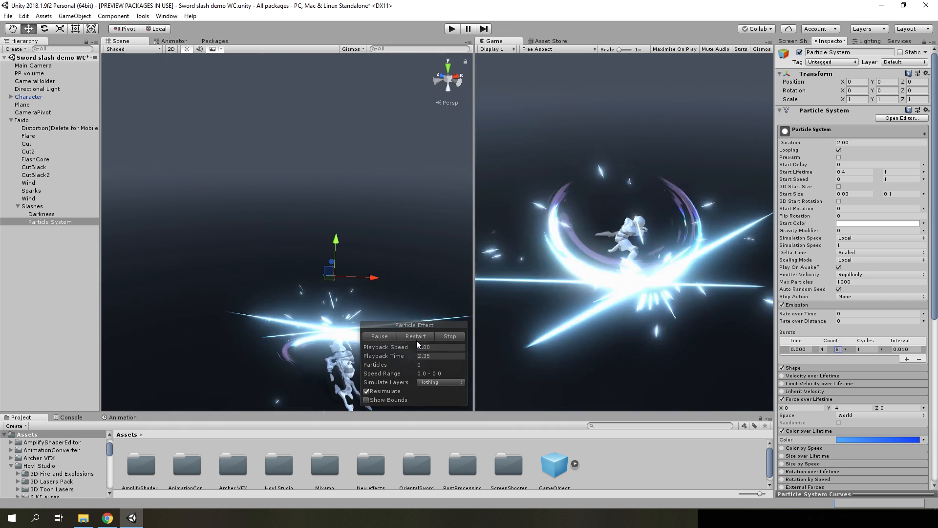
pyautogui.click(416, 337)
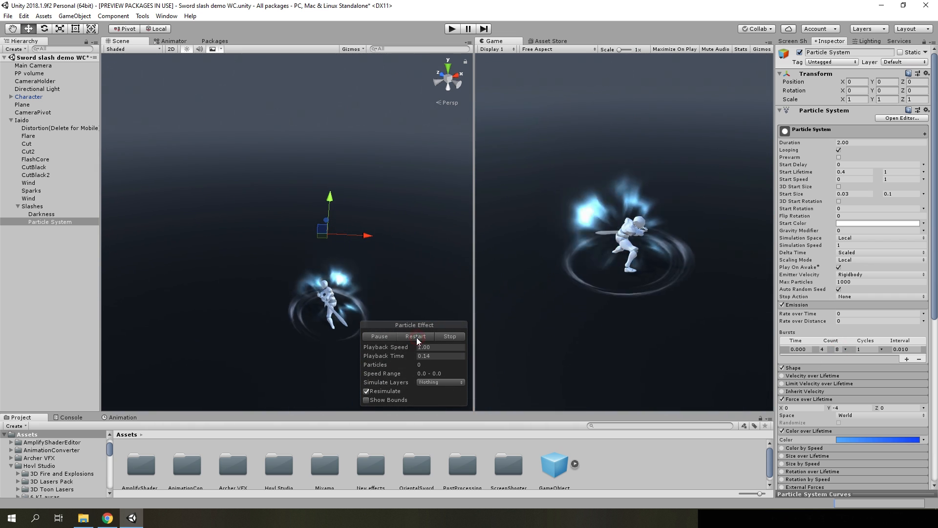
pyautogui.click(801, 399)
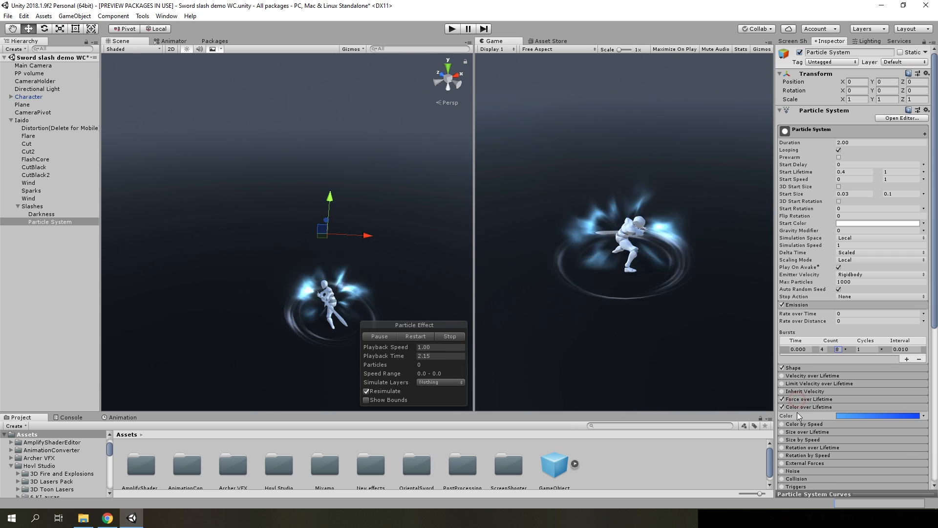
pyautogui.click(800, 407)
# Enter Play mode and maximize the Scene view
pyautogui.hotkey('ctrl', 'p')
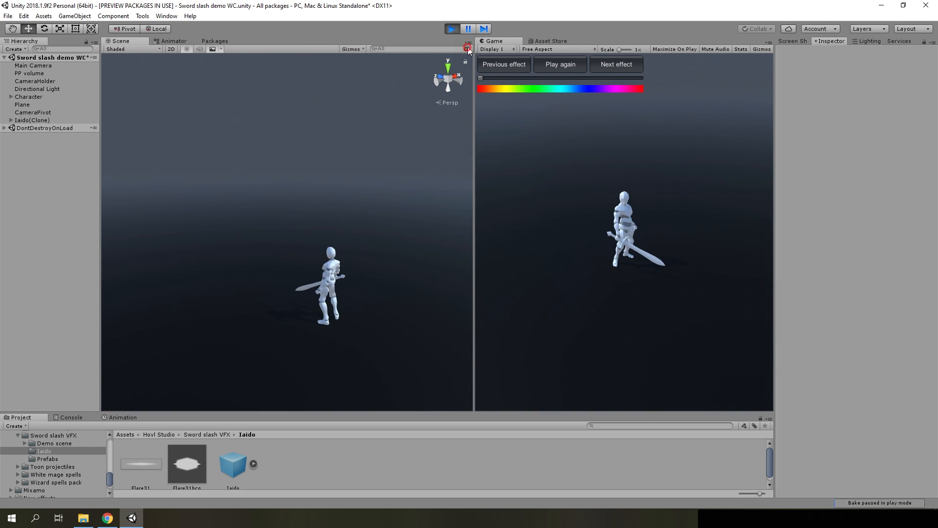
pyautogui.click(469, 44)
pyautogui.click(493, 53)
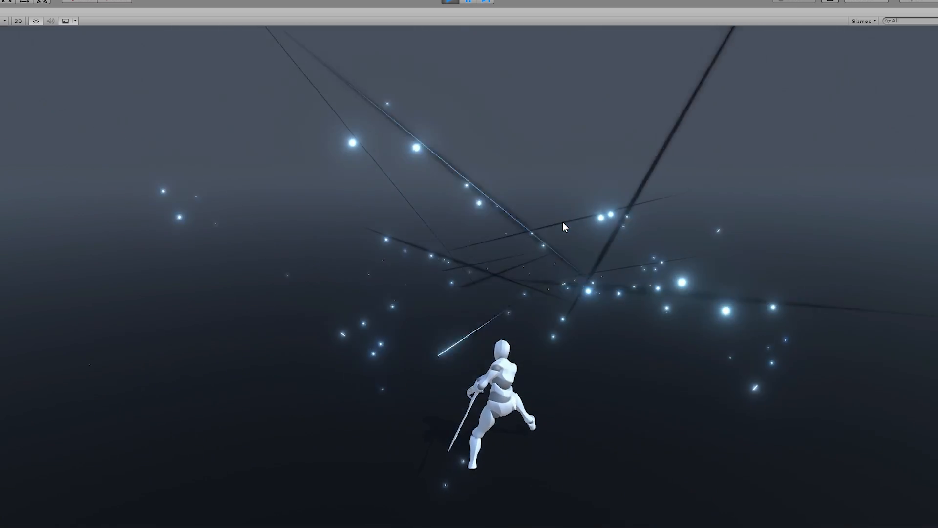
# Fly around the character in the running scene to examine the slashes and their sparks from several angles
pyautogui.moveTo(567, 222); pyautogui.dragTo(824, 293, button='right')
pyautogui.press('s')
pyautogui.press('a')
pyautogui.press('w')
pyautogui.press('d')
pyautogui.moveTo(766, 297)
pyautogui.mouseDown(button='right')
pyautogui.moveTo(606, 286)
pyautogui.moveTo(702, 318)
pyautogui.moveTo(701, 310)
pyautogui.moveTo(706, 360)
pyautogui.moveTo(689, 224)
pyautogui.moveTo(57, 325)
pyautogui.moveTo(140, 328)
pyautogui.moveTo(172, 448)
pyautogui.moveTo(815, 306)
pyautogui.moveTo(757, 282)
pyautogui.mouseUp(button='right')
pyautogui.press('w')
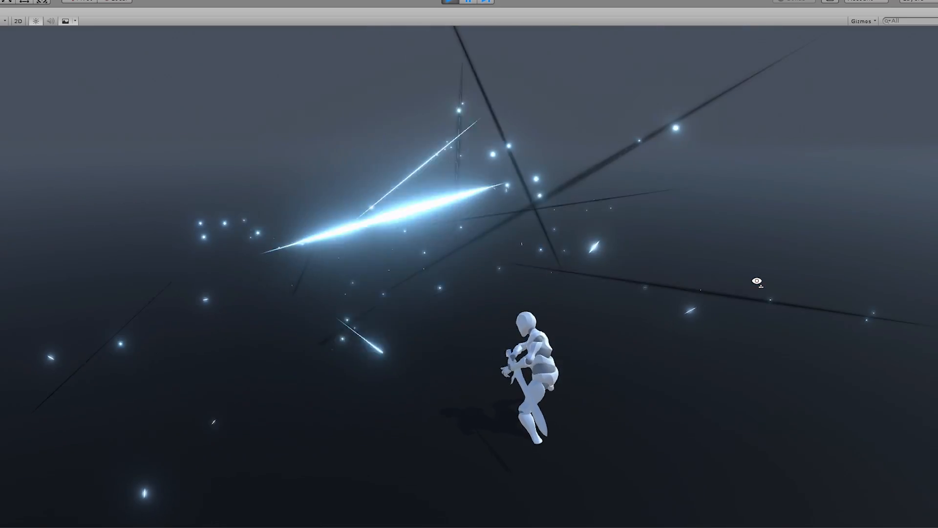